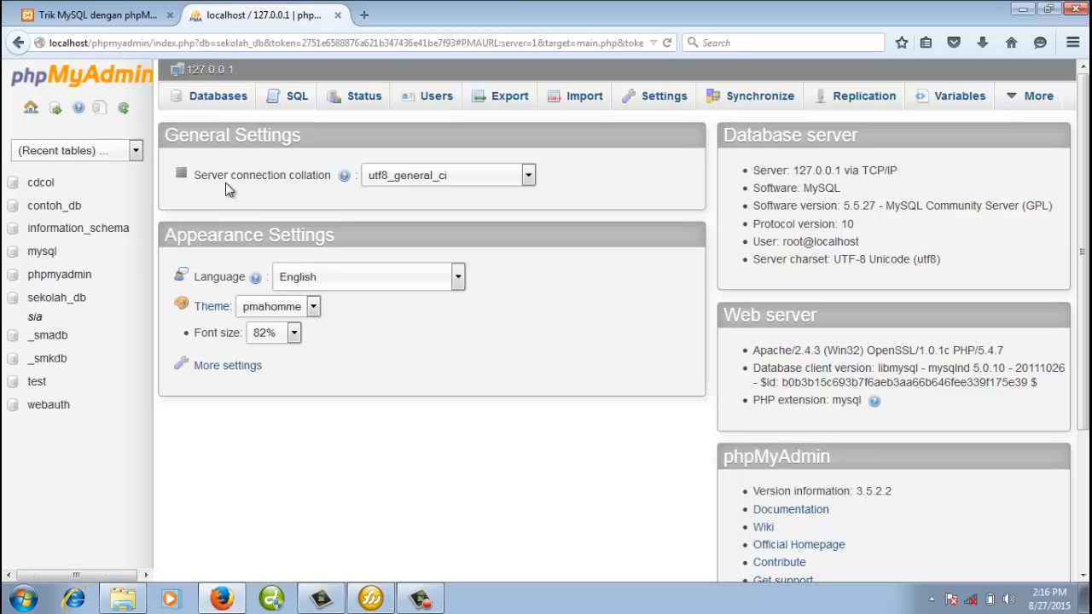
# - Start a new table named jadwal with 4 columns in the sekolah_db database
pyautogui.click(67, 299)
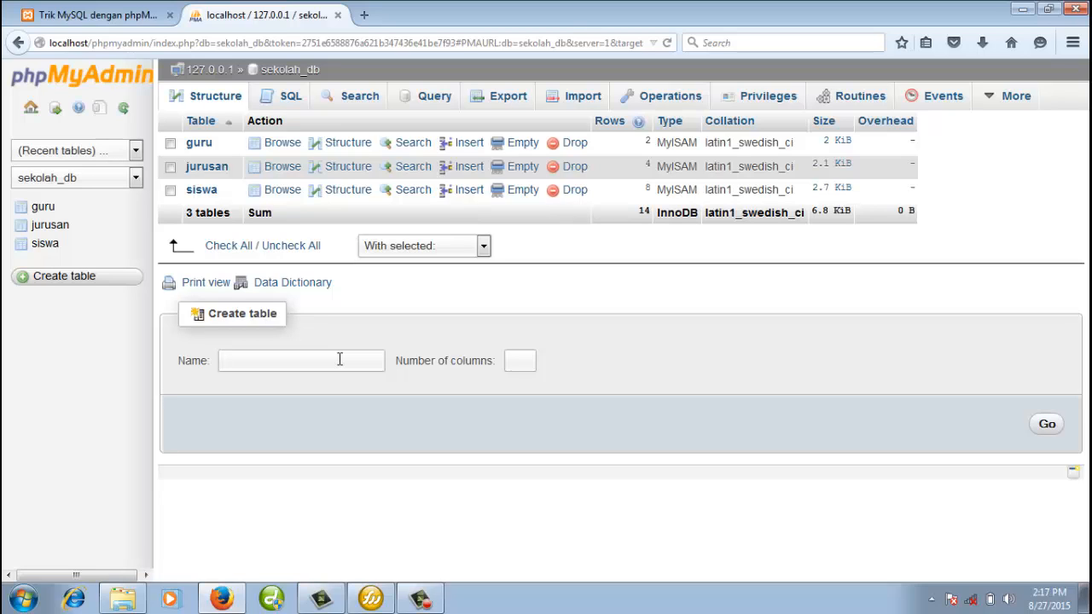
pyautogui.write('jadwal')
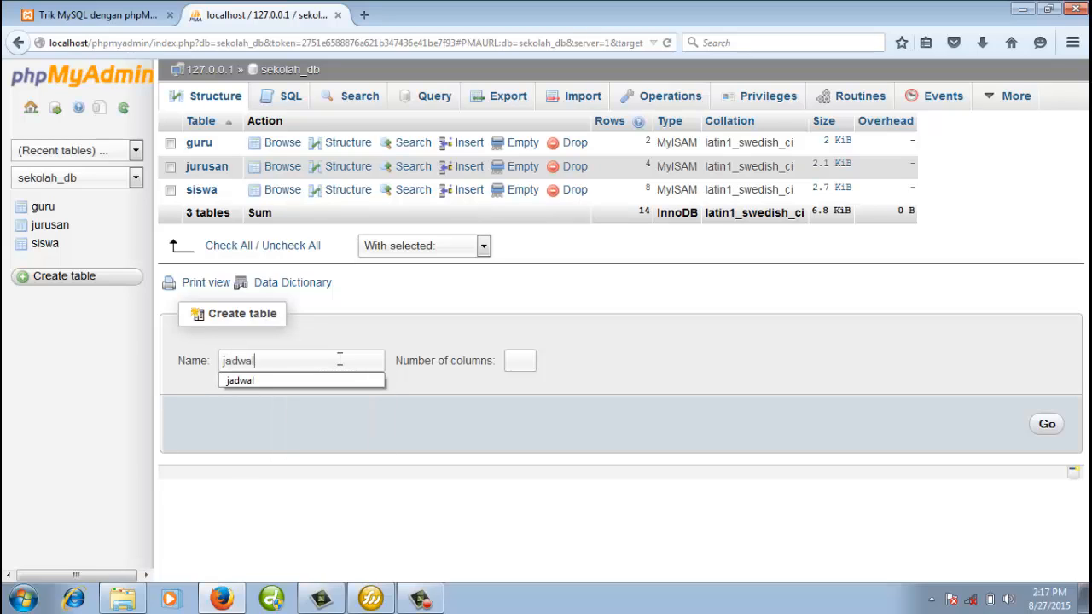
pyautogui.click(531, 363)
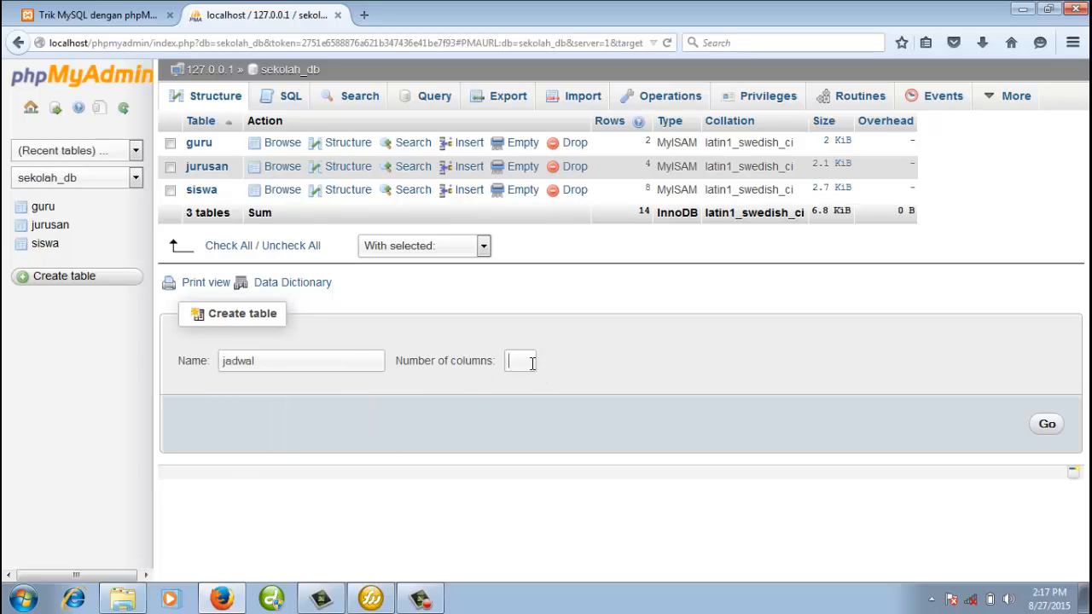
pyautogui.write('4')
pyautogui.moveTo(224, 361); pyautogui.dragTo(296, 361)
pyautogui.click(518, 361)
pyautogui.click(1047, 424)
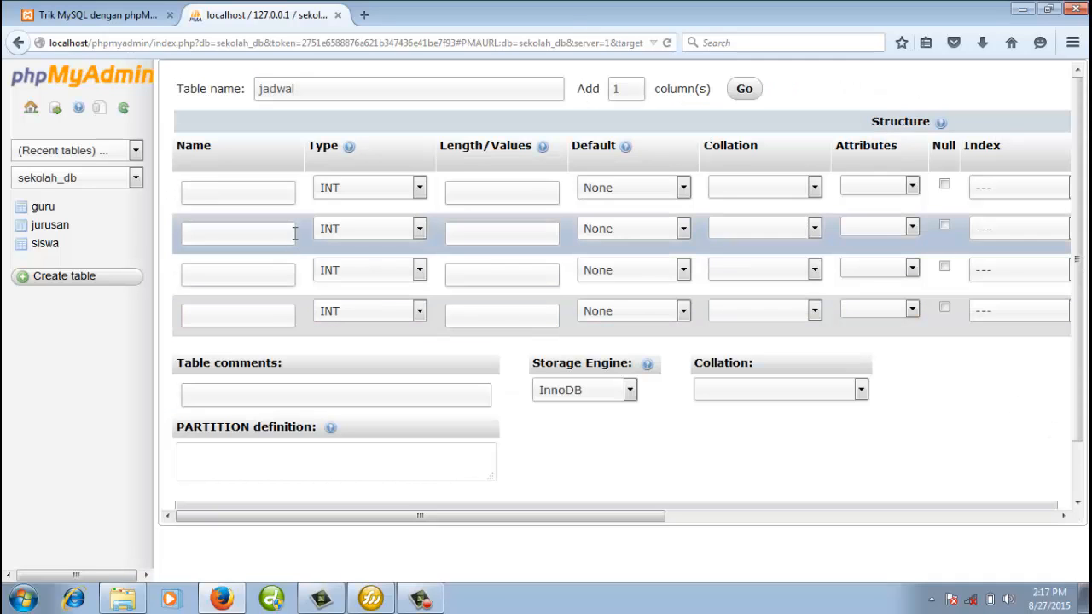
# - Name the first column id and set its length to 4
pyautogui.click(271, 192)
pyautogui.write('id')
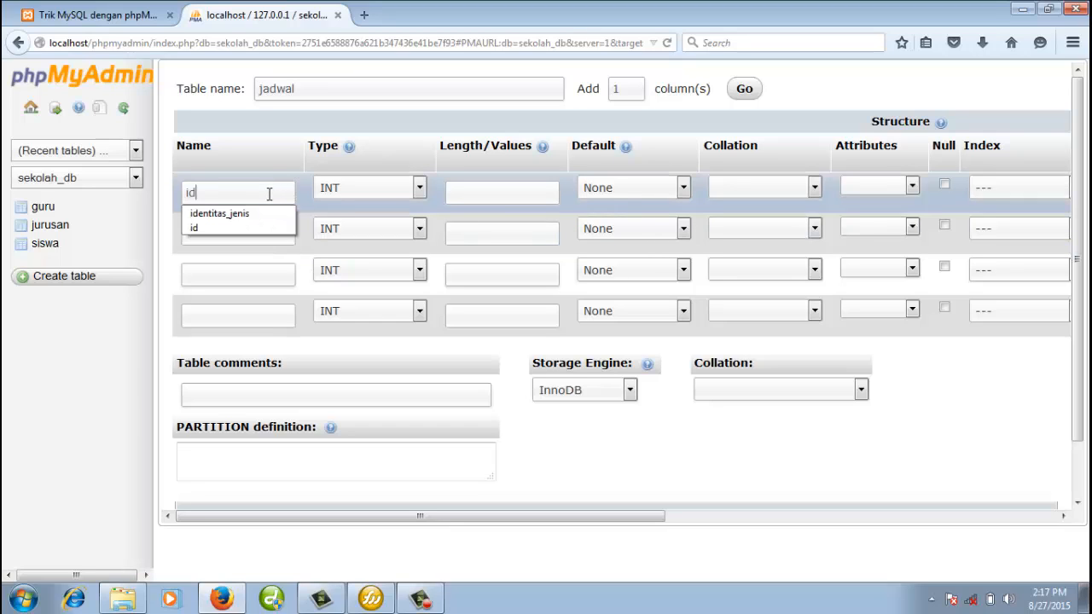
pyautogui.click(469, 200)
pyautogui.write('4')
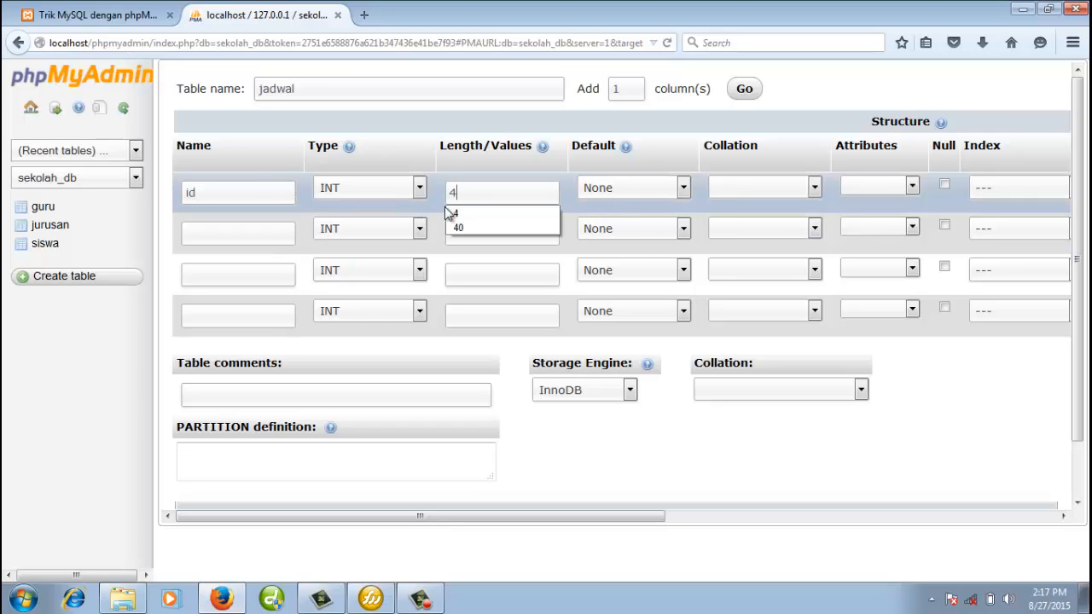
# - Name the second column tanggal
pyautogui.click(229, 235)
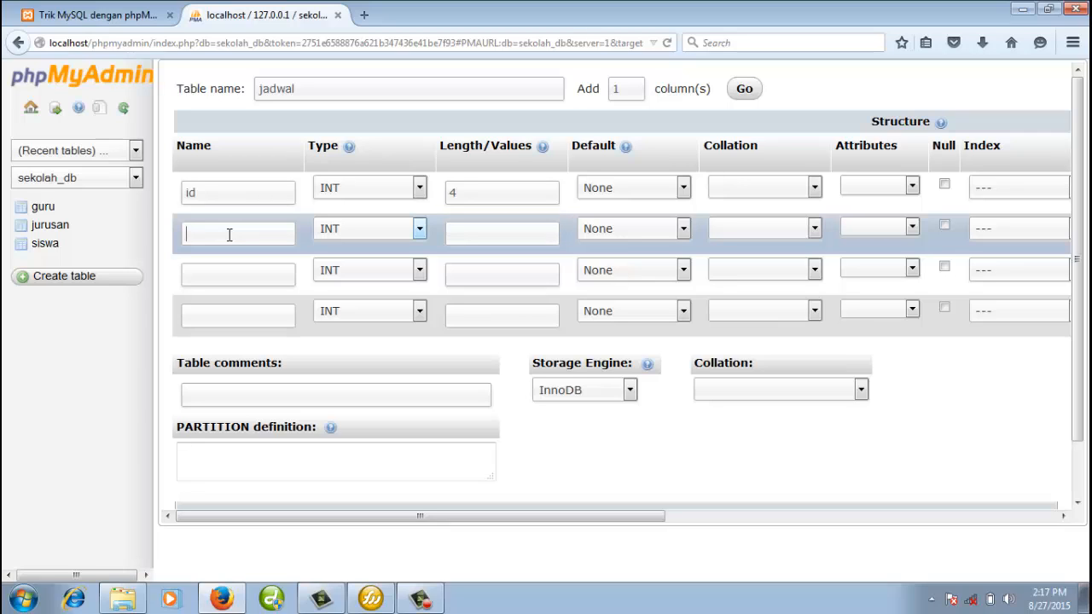
pyautogui.write('ta')
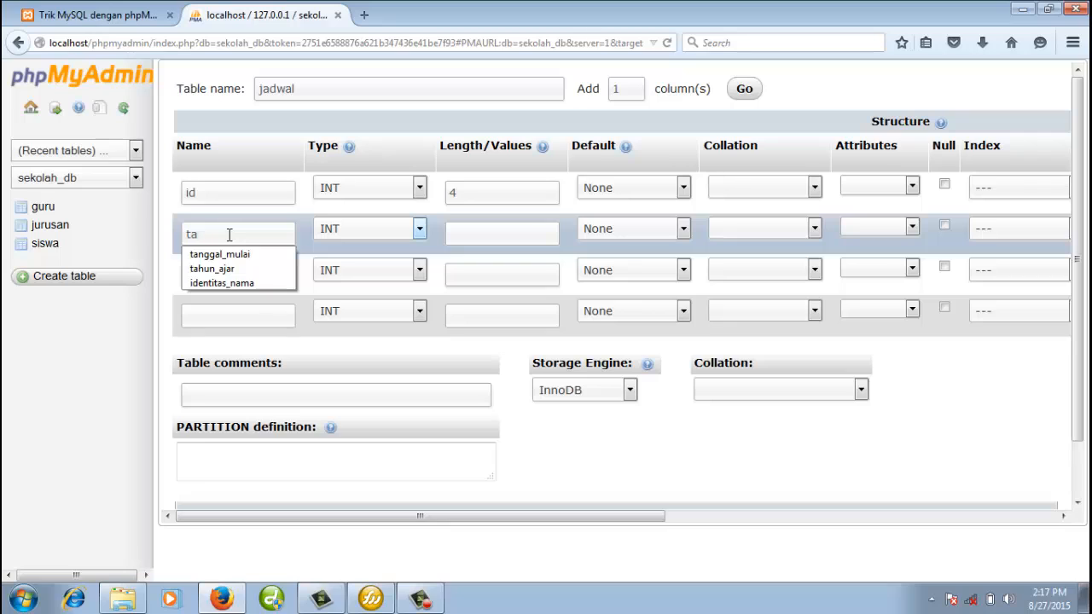
pyautogui.write('ngga')
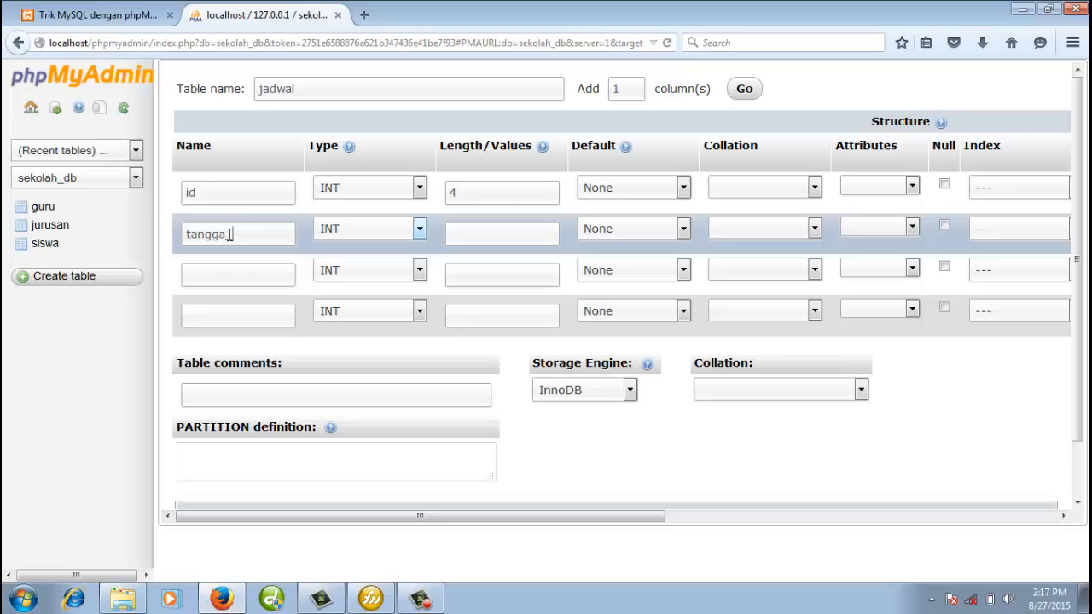
pyautogui.write('l')
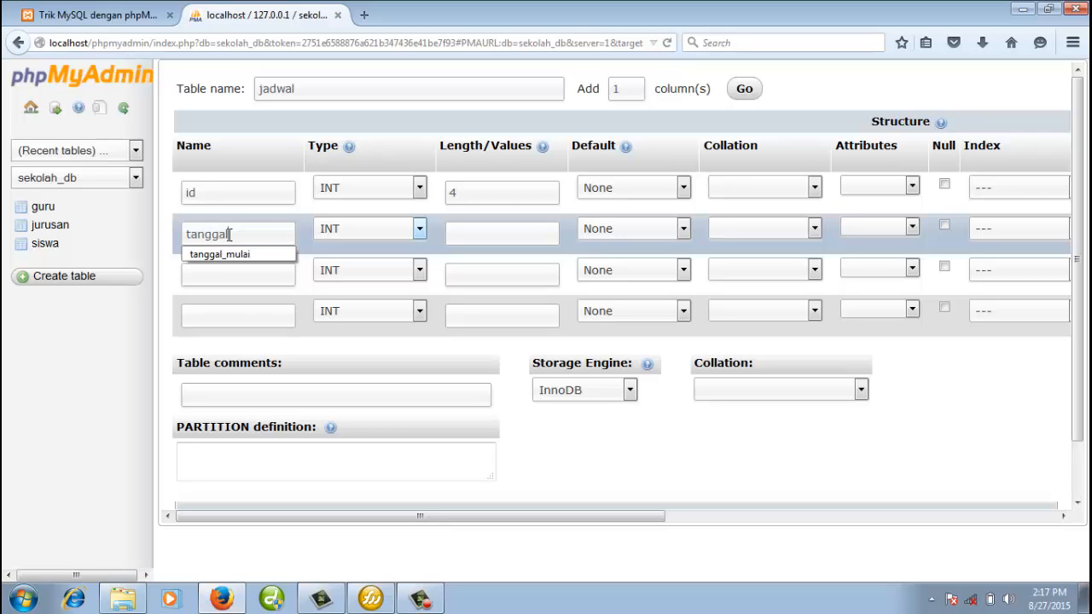
pyautogui.write('_')
# - Name the third column waktu and the fourth column kegiatan
pyautogui.click(235, 271)
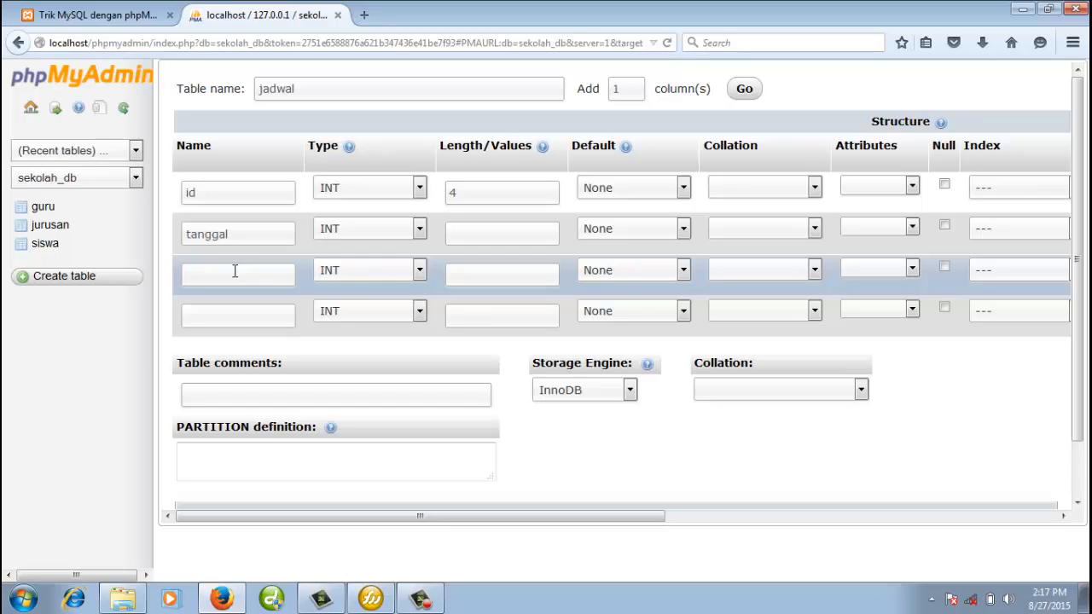
pyautogui.write('waktu')
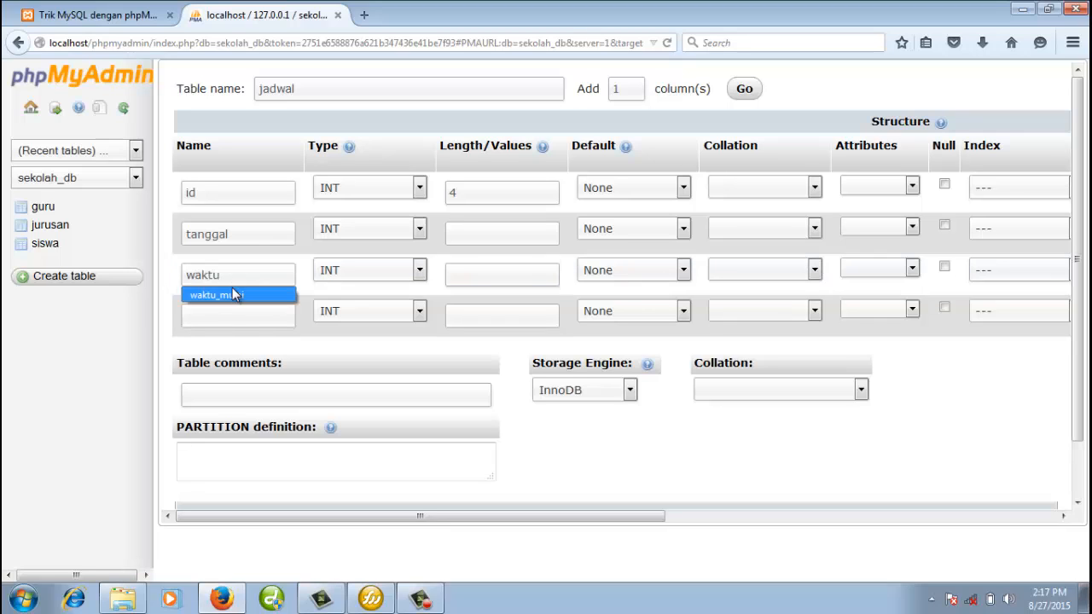
pyautogui.click(237, 321)
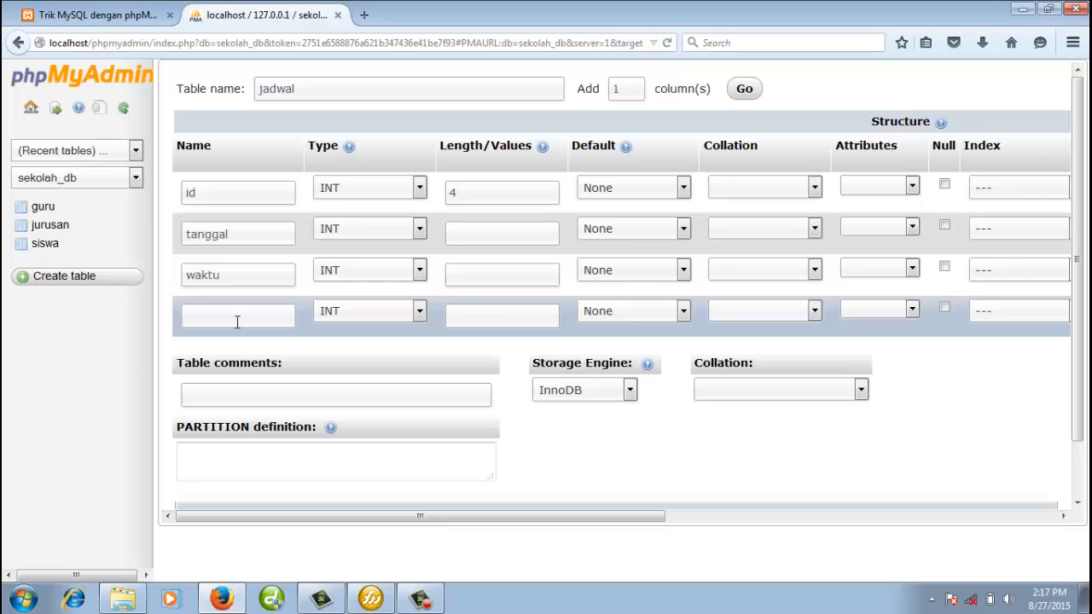
pyautogui.write('n')
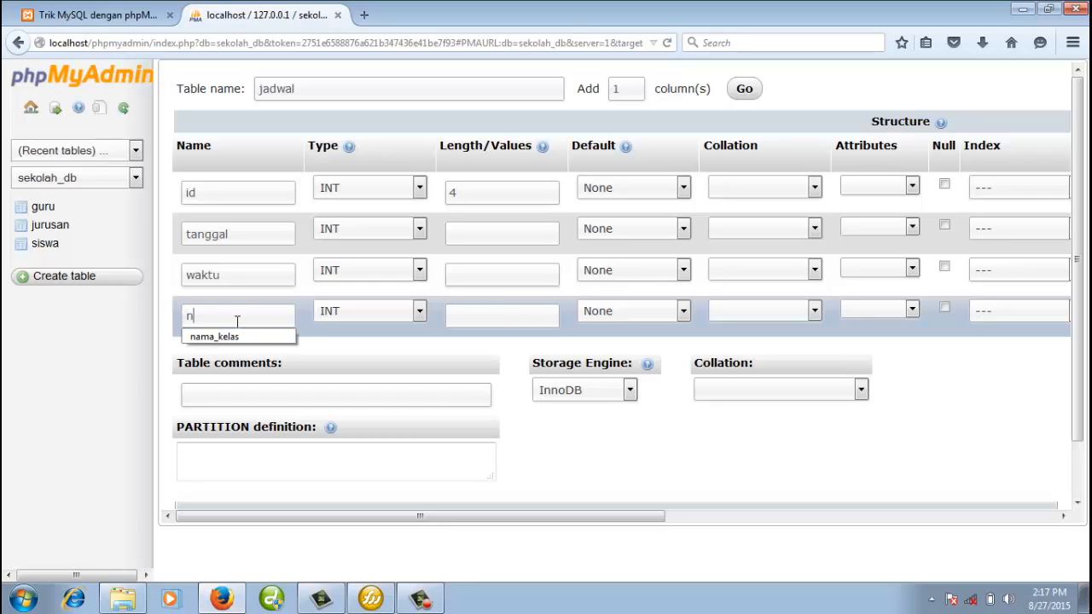
pyautogui.press('BackSpace')
pyautogui.write('kel')
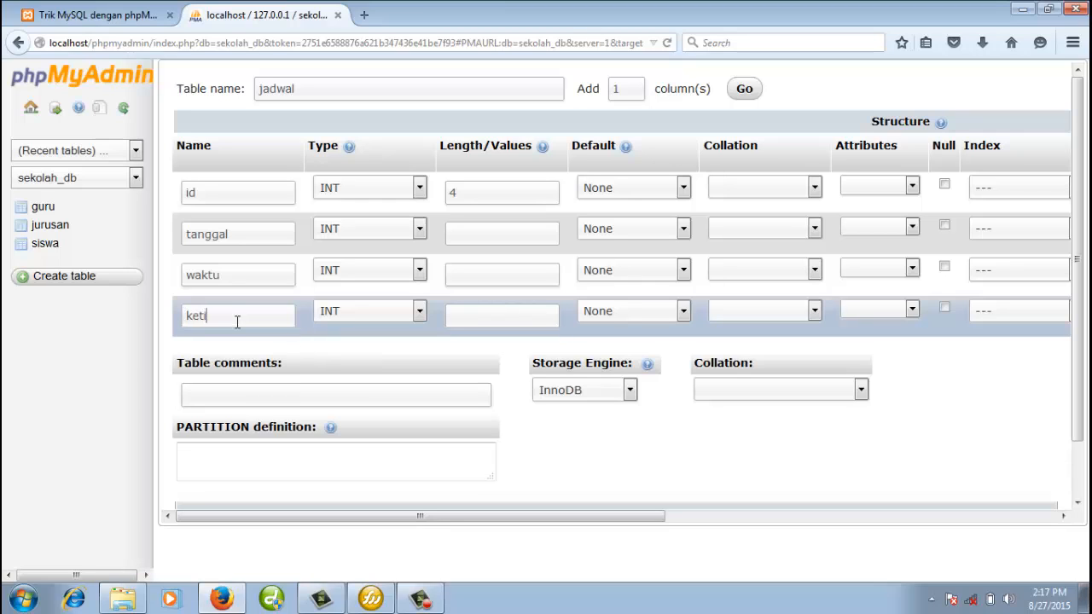
pyautogui.press('BackSpace')
pyautogui.write('giatan')
# - Set the data type of the tanggal column to DATE
pyautogui.click(248, 233)
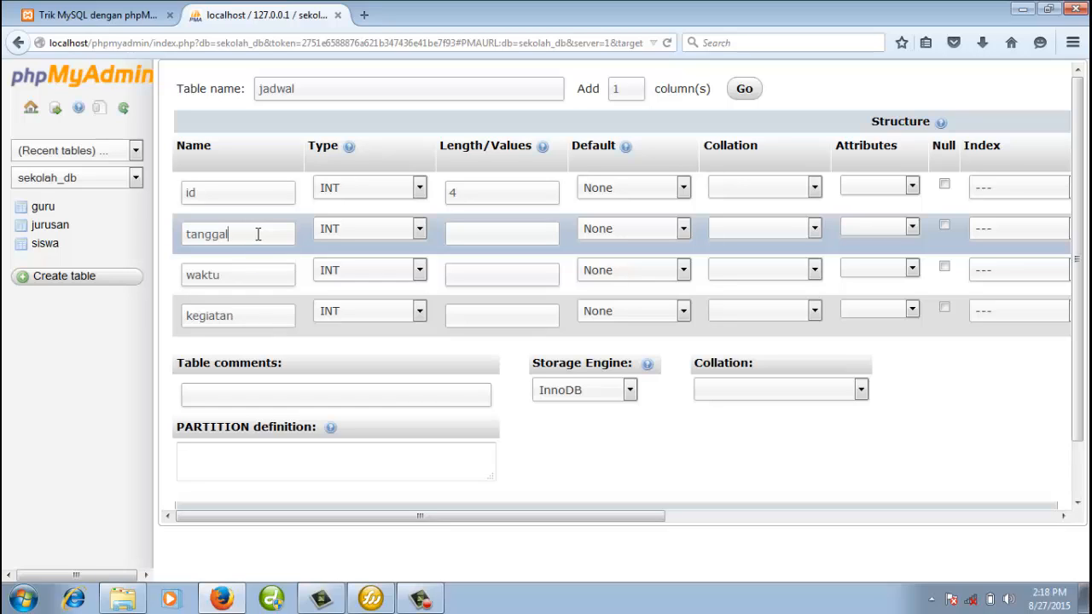
pyautogui.click(365, 232)
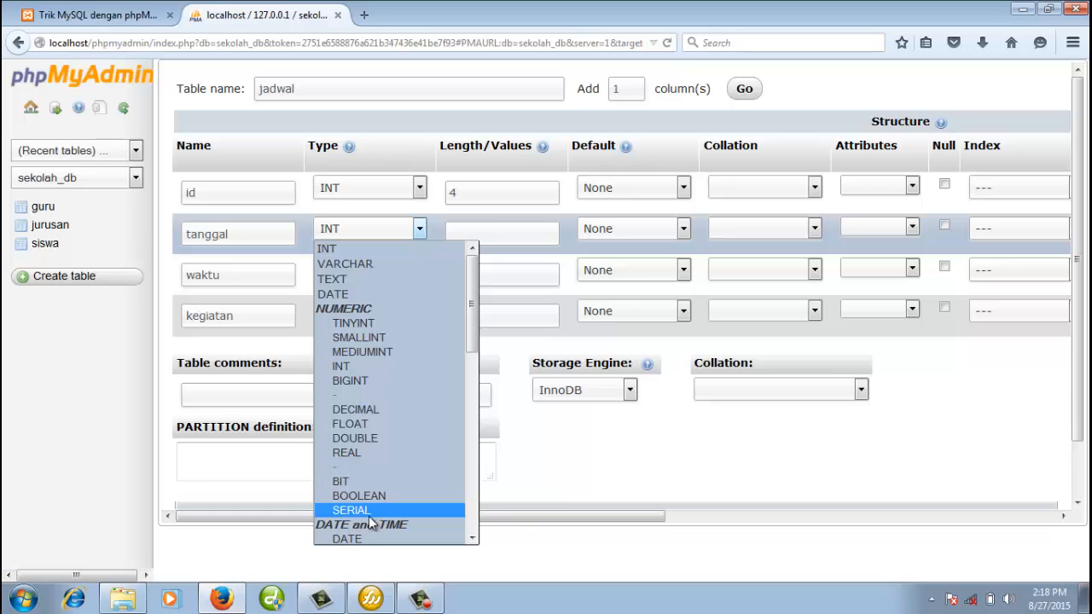
pyautogui.scroll(-1, 369, 511)
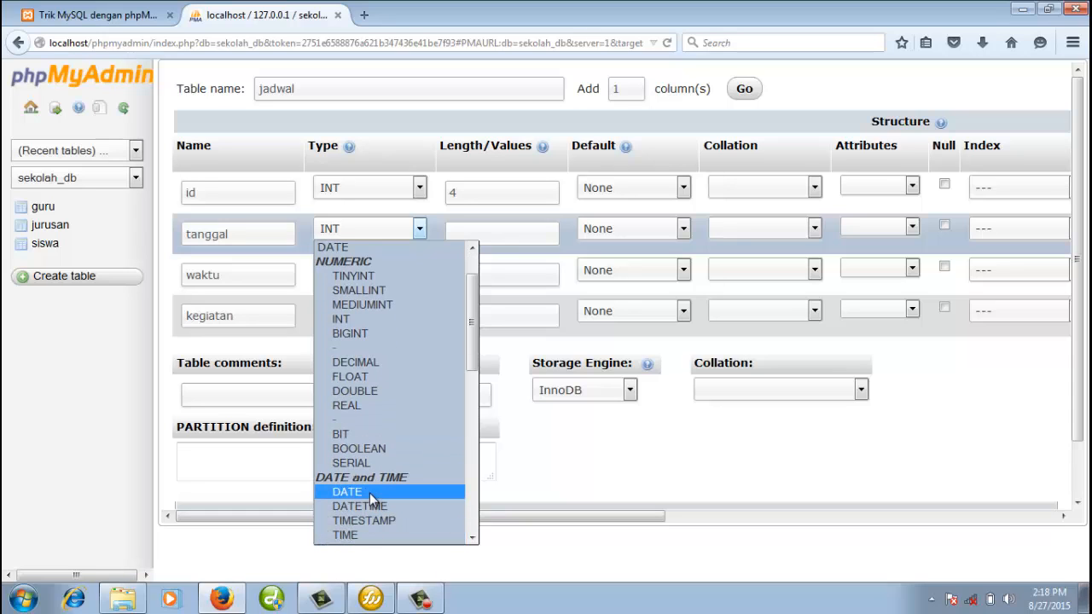
pyautogui.click(369, 493)
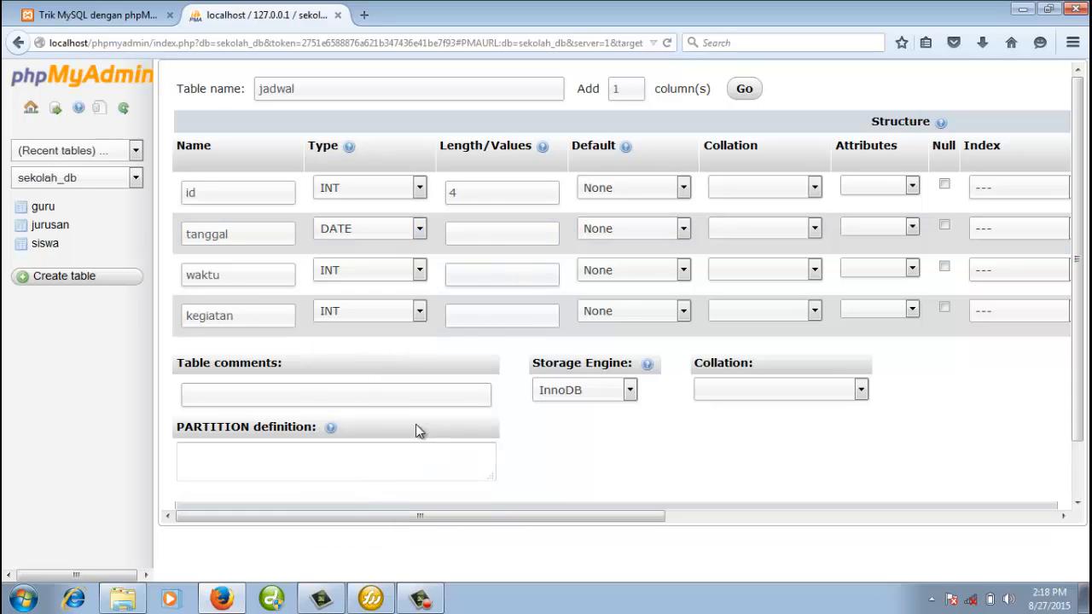
# - Set the data type of the waktu column to TIME
pyautogui.click(249, 274)
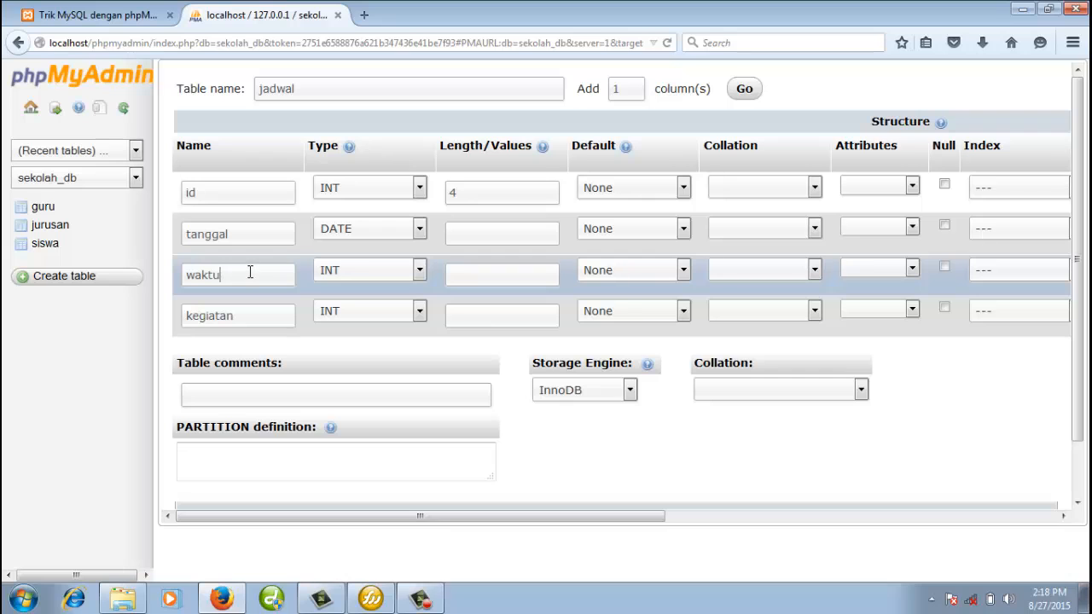
pyautogui.click(358, 274)
pyautogui.scroll(-1, 389, 442)
pyautogui.scroll(-1, 389, 450)
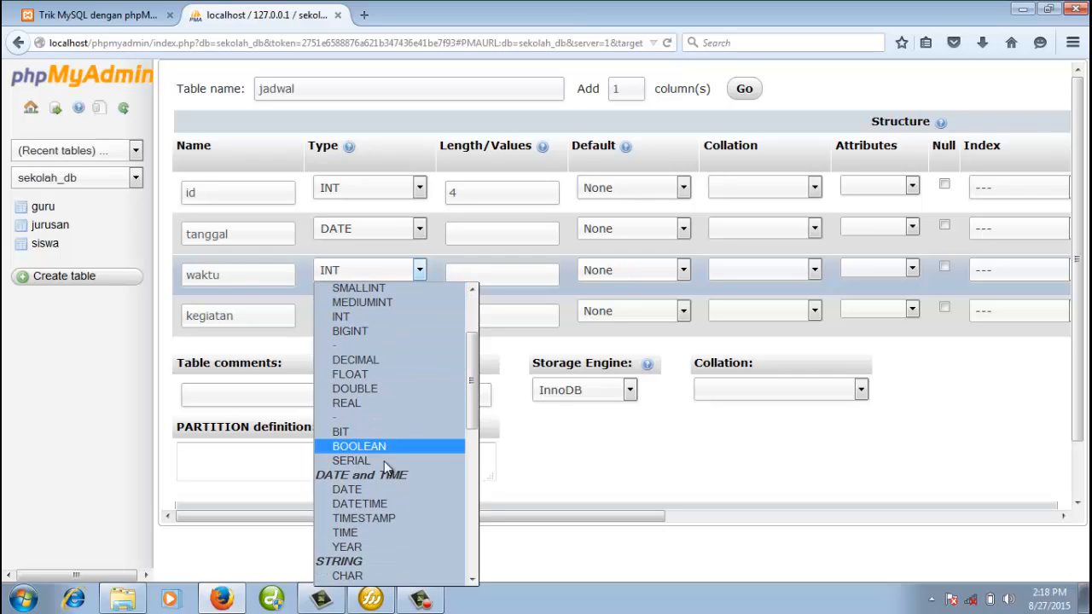
pyautogui.click(355, 530)
# - Set the kegiatan column to type VARCHAR with a length of 100
pyautogui.click(269, 315)
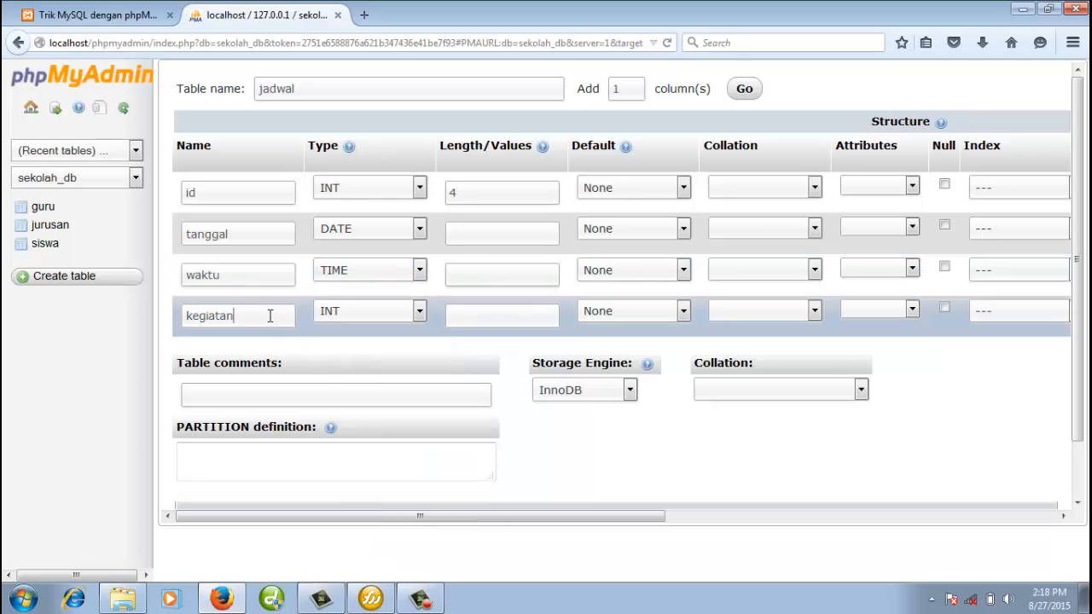
pyautogui.click(356, 314)
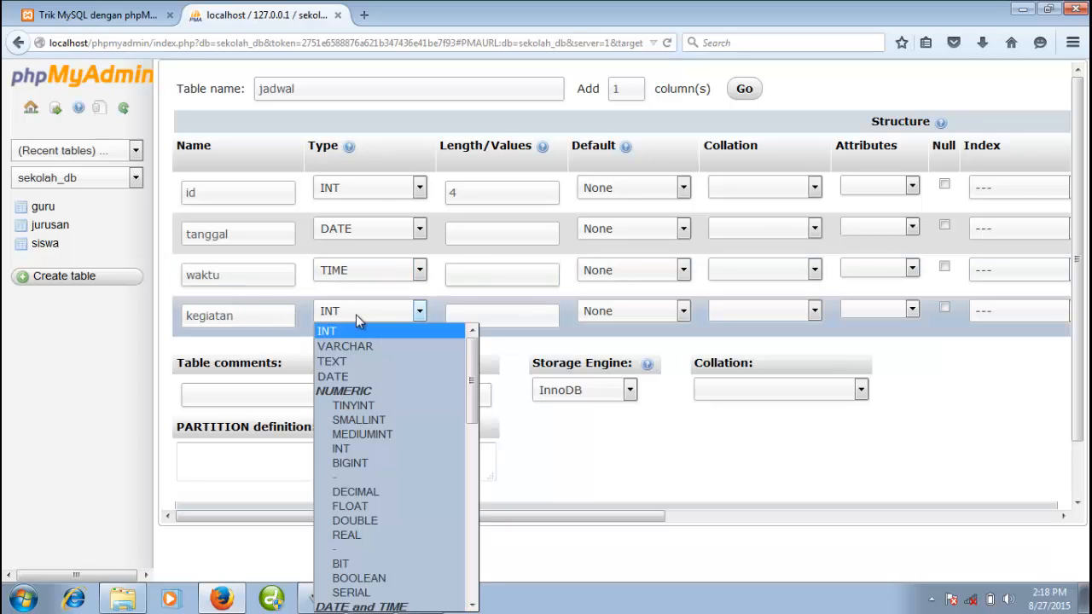
pyautogui.click(370, 348)
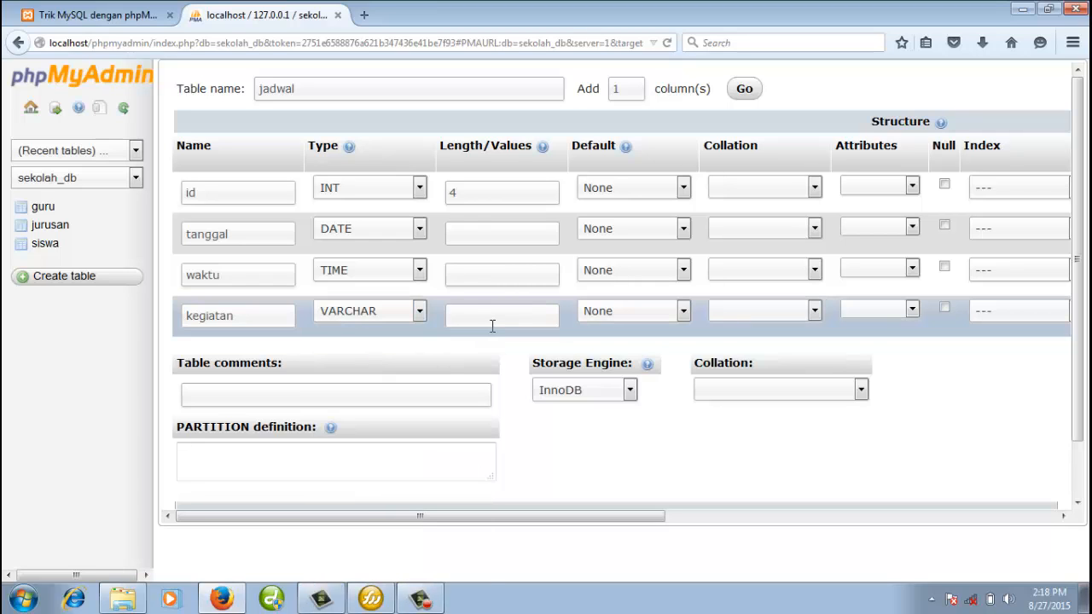
pyautogui.write('100')
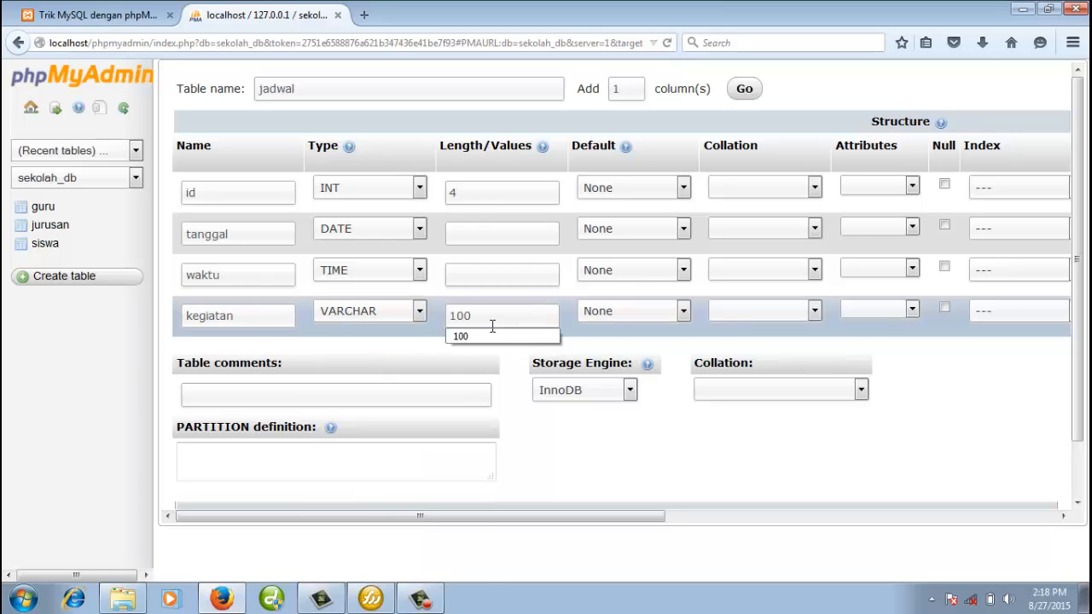
# - Set the storage engine of the jadwal table to MyISAM
pyautogui.click(726, 469)
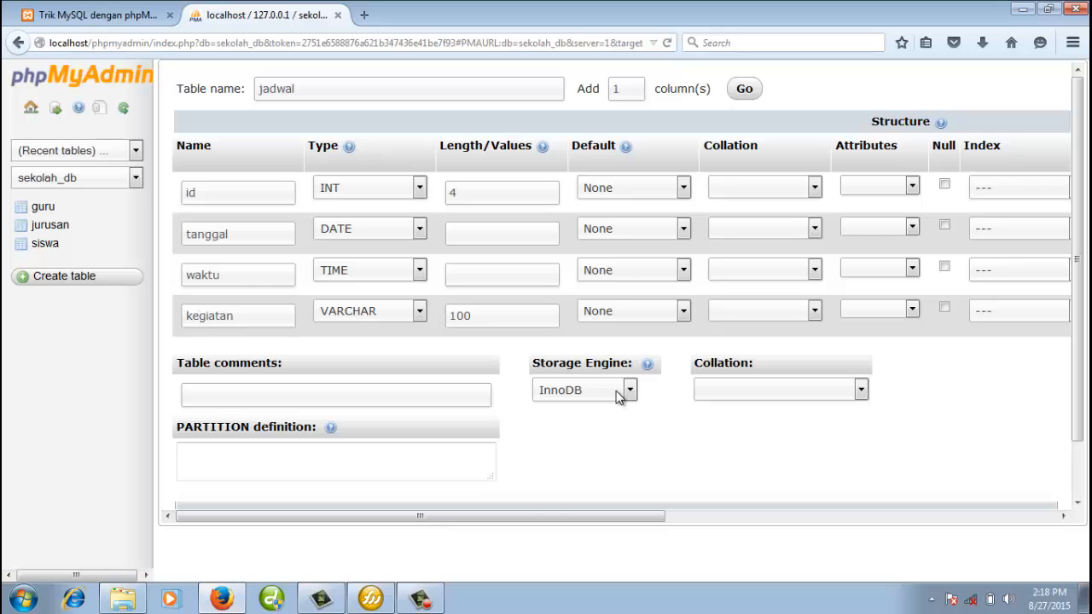
pyautogui.click(620, 397)
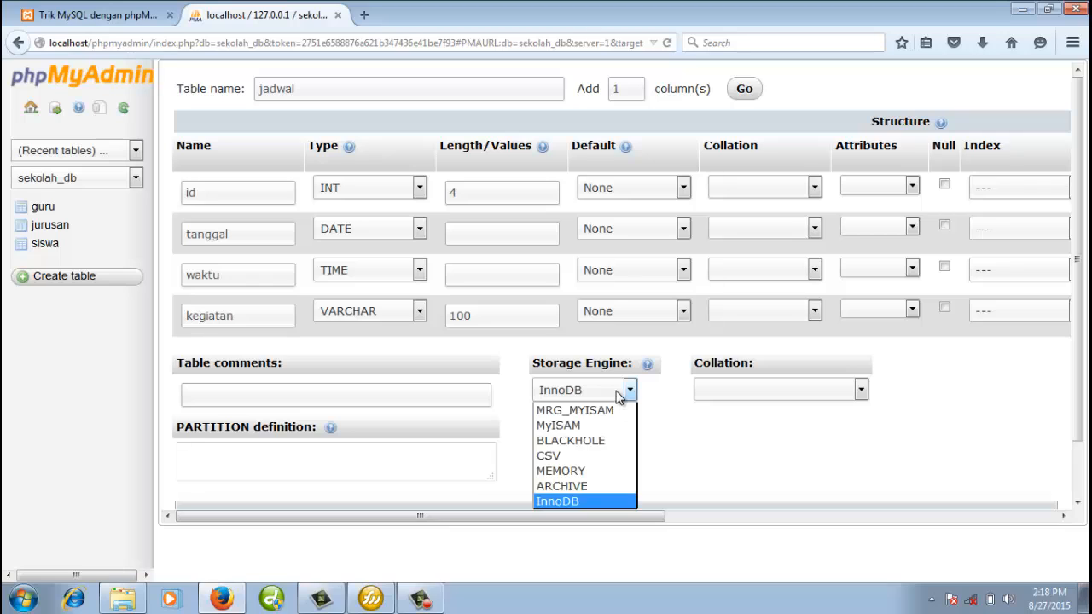
pyautogui.click(582, 426)
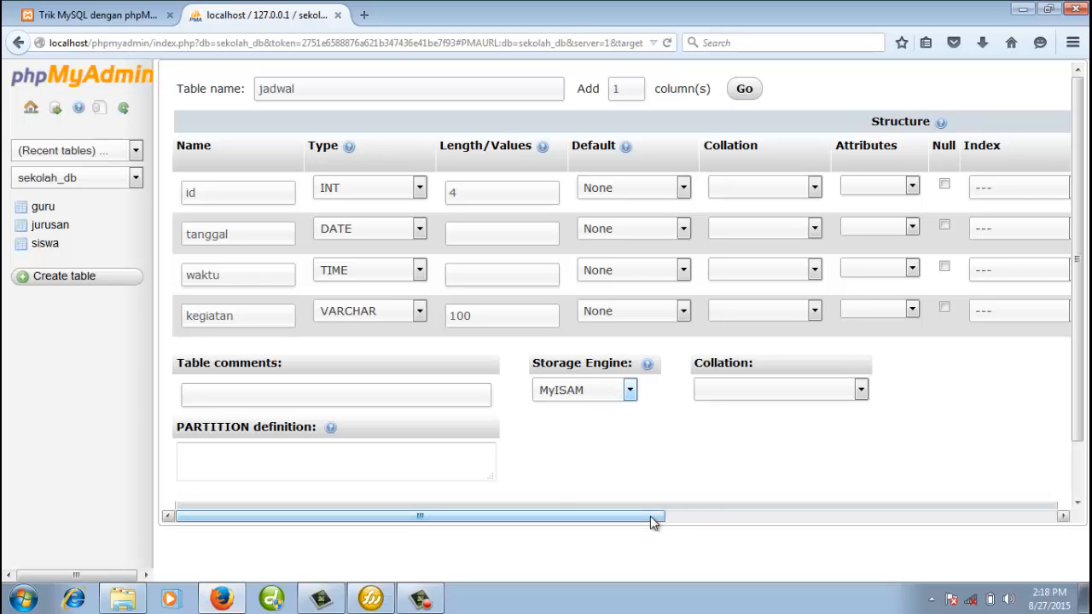
# - Make the id column the PRIMARY key and enable auto-increment (A_I) for it
pyautogui.click(1024, 191)
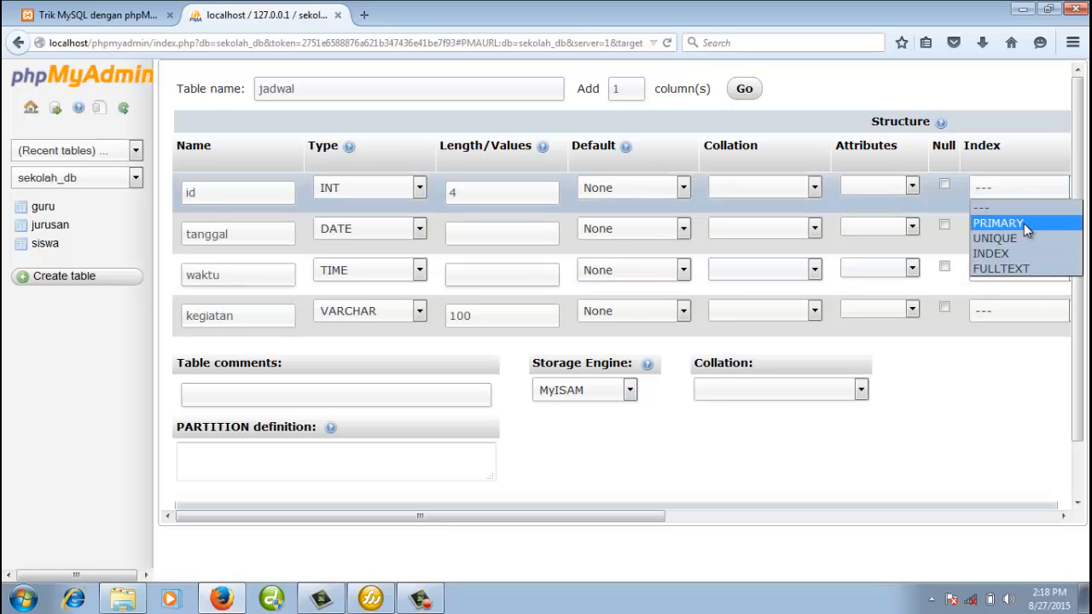
pyautogui.click(1024, 223)
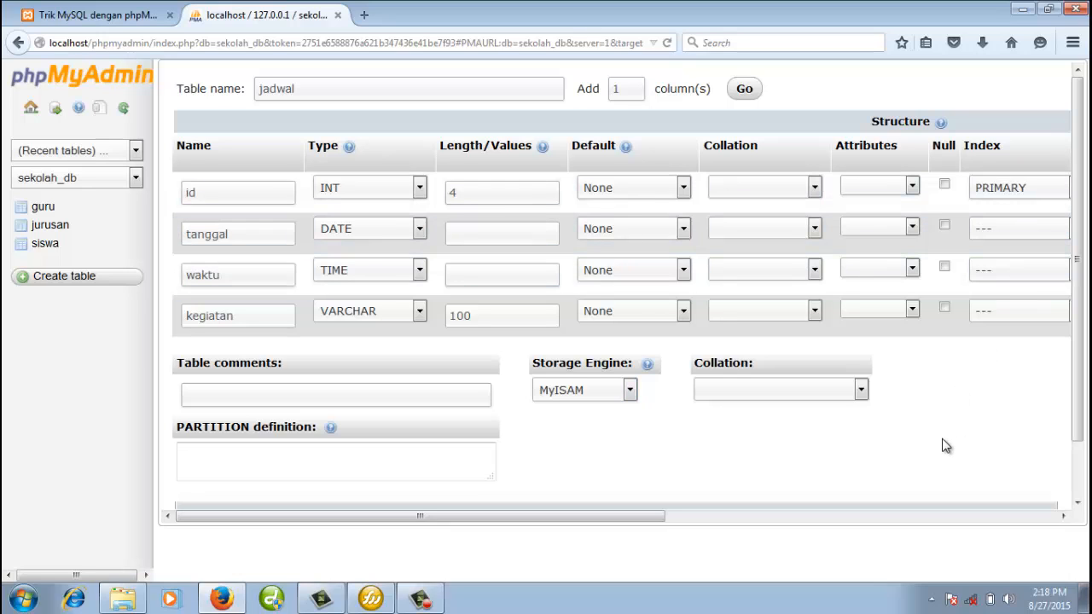
pyautogui.click(209, 192)
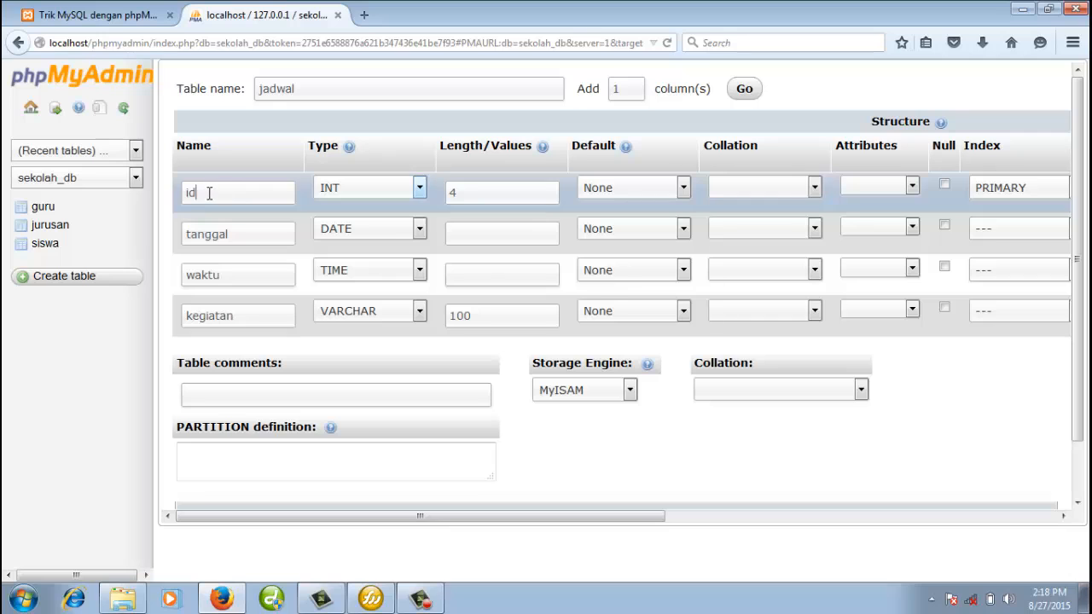
pyautogui.moveTo(654, 518); pyautogui.dragTo(749, 518)
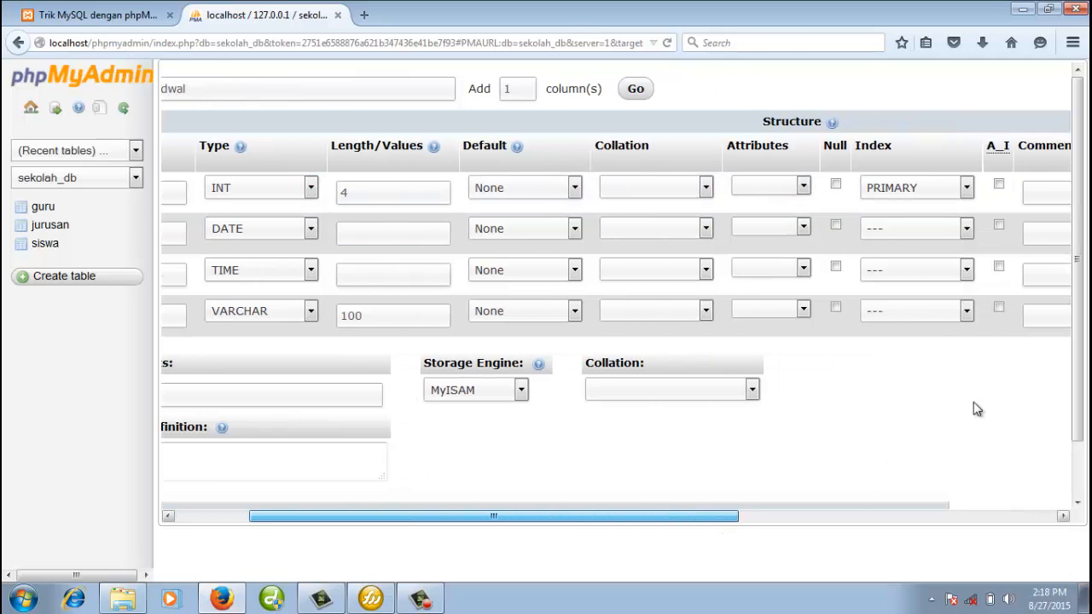
pyautogui.click(999, 183)
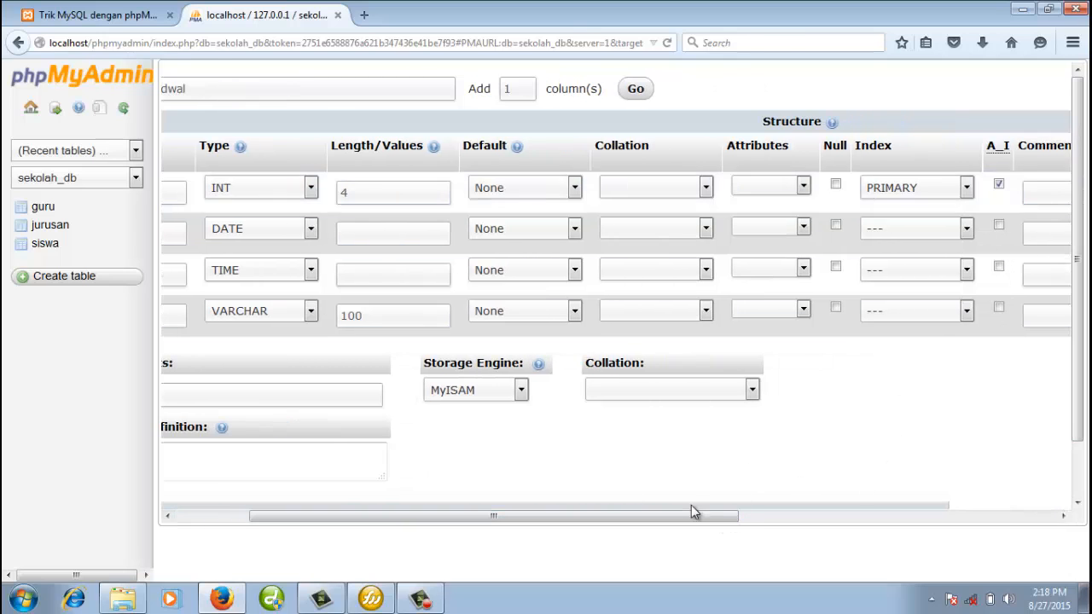
# - Save the four-column jadwal table definition to create the table in sekolah_db
pyautogui.moveTo(660, 523); pyautogui.dragTo(594, 524)
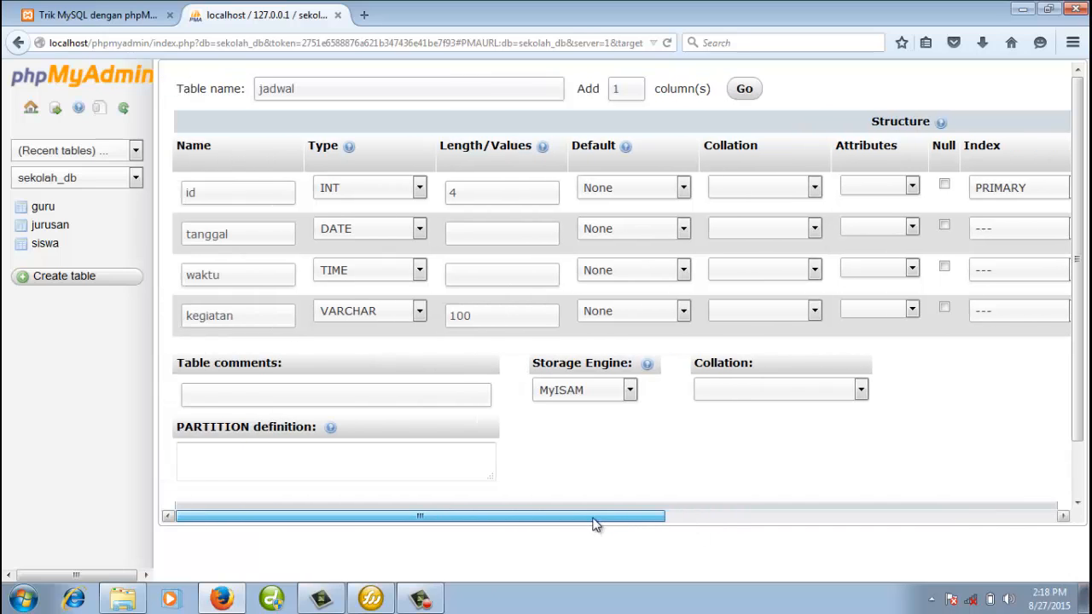
pyautogui.scroll(-1, 743, 465)
pyautogui.scroll(-1, 743, 467)
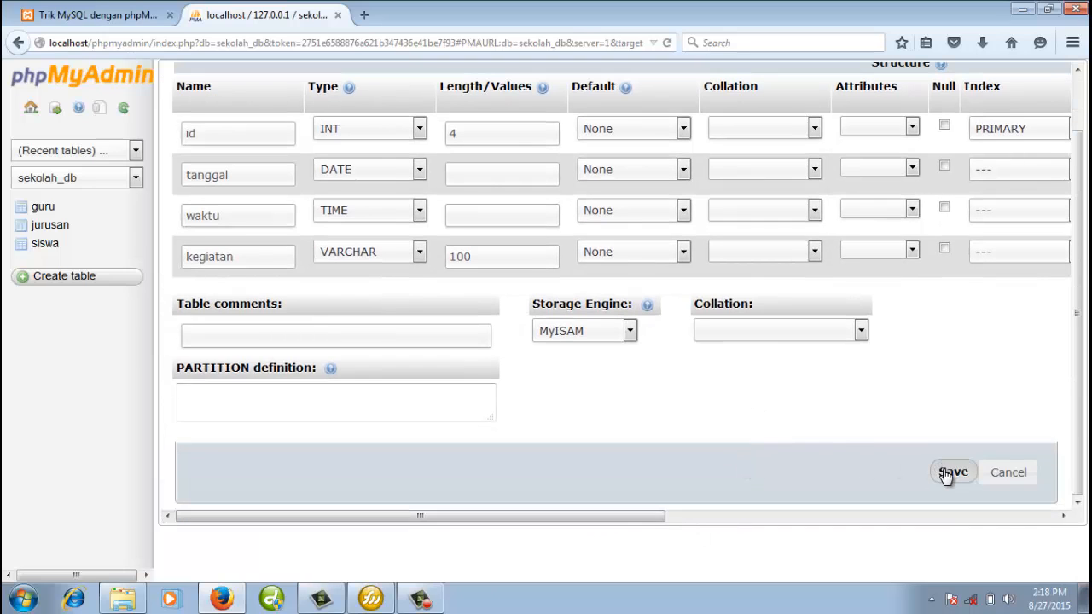
pyautogui.click(947, 474)
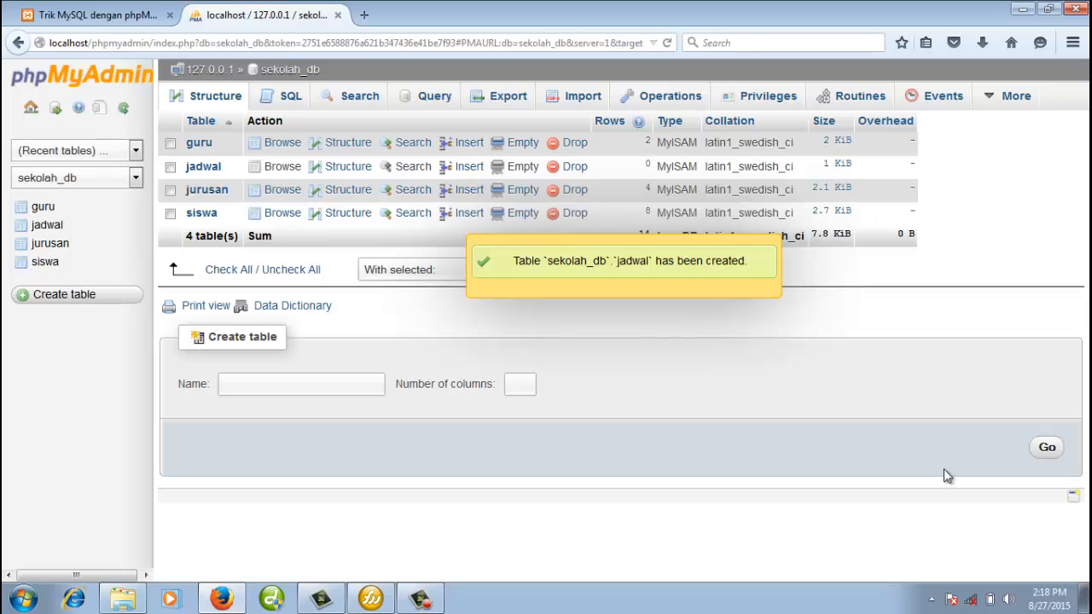
# - Start a new row in the jadwal table with tanggal 2015-08-27 and waktu 06:30:00
pyautogui.click(48, 225)
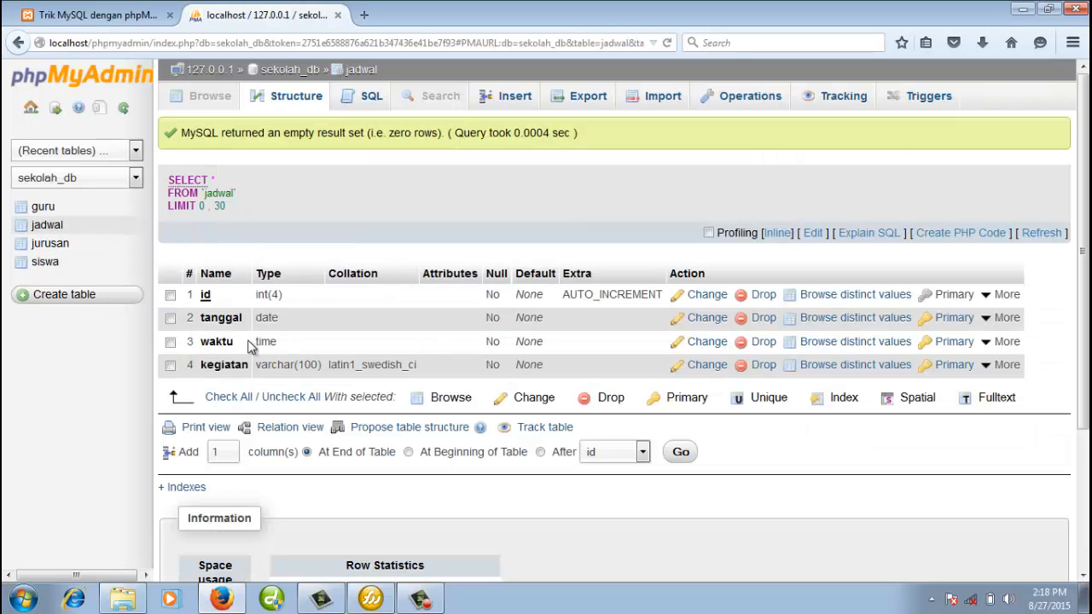
pyautogui.click(517, 100)
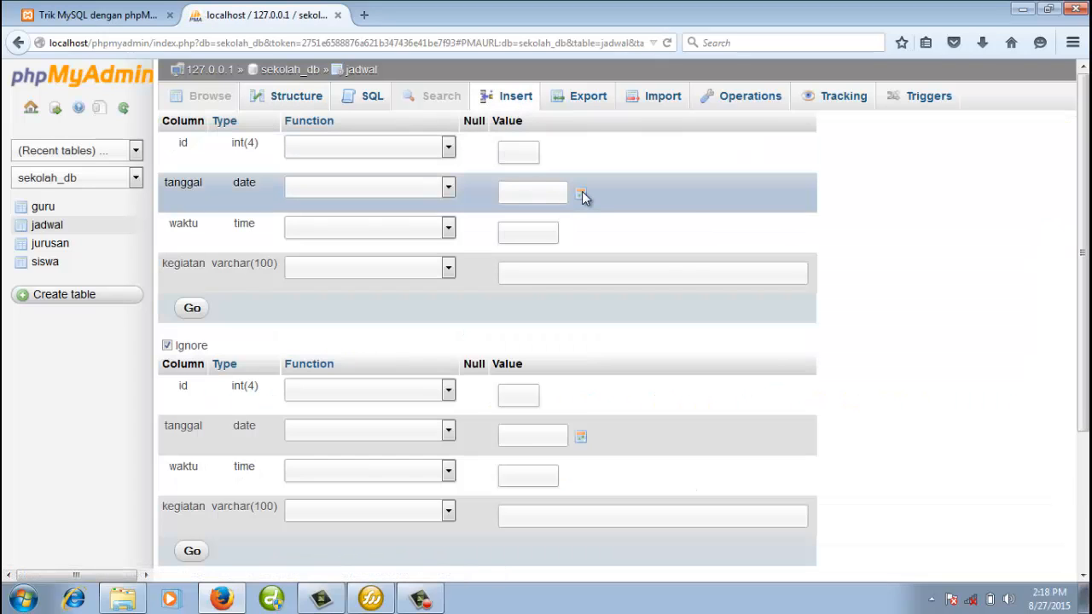
pyautogui.click(581, 195)
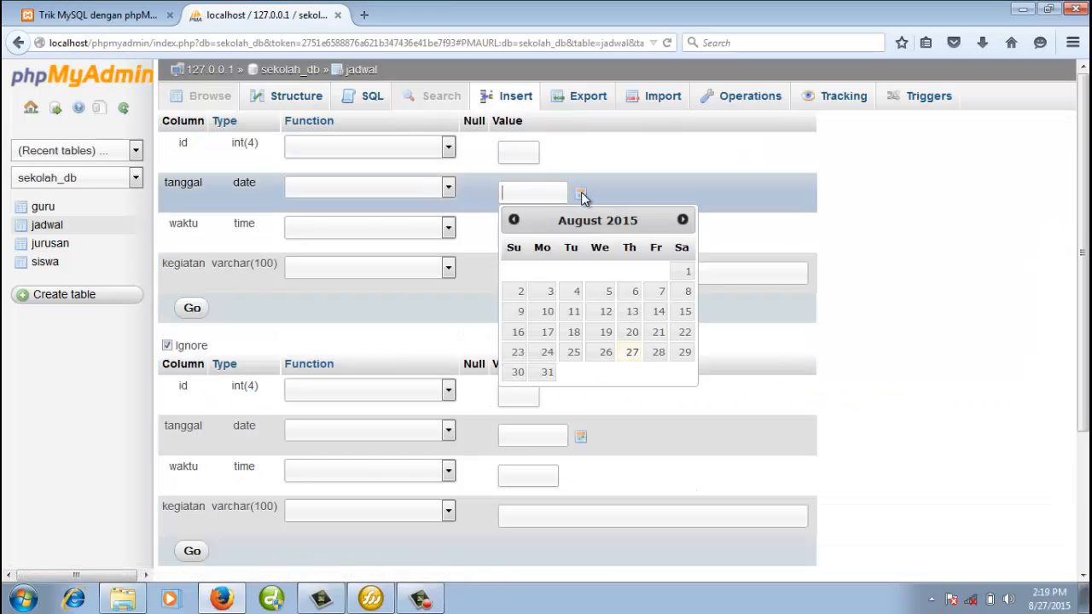
pyautogui.click(632, 358)
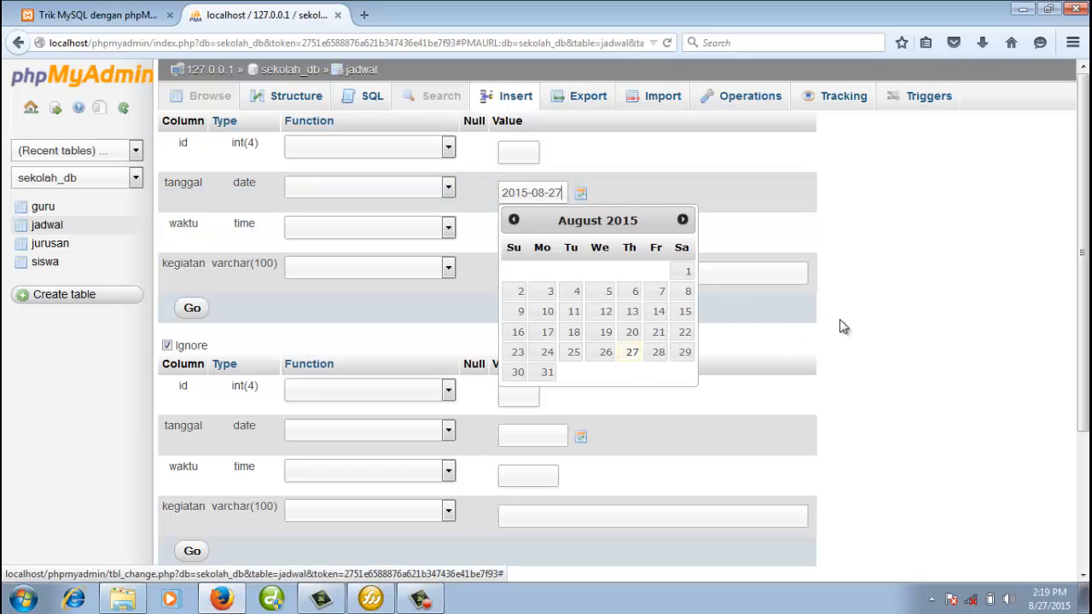
pyautogui.click(516, 228)
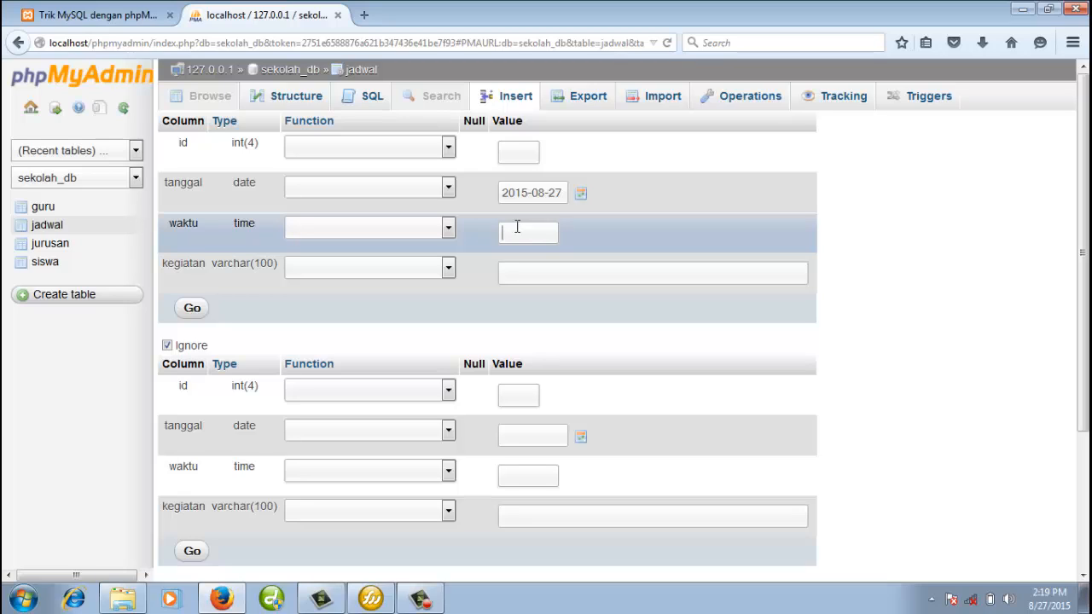
pyautogui.write('06:30:00')
pyautogui.click(539, 278)
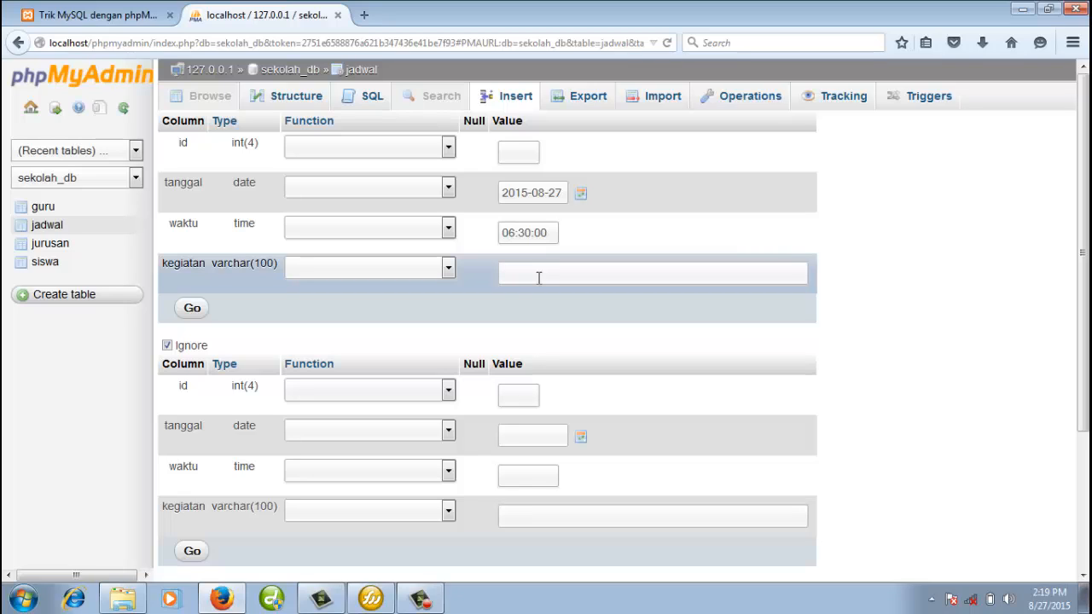
pyautogui.write('Ape')
pyautogui.press('BackSpace')
pyautogui.press('BackSpace')
pyautogui.press('BackSpace')
pyautogui.write('S')
pyautogui.press('BackSpace')
# - Set the row's waktu to 07:30:00 and kegiatan to Senam, insert it, and browse the jadwal table
pyautogui.moveTo(509, 232); pyautogui.dragTo(515, 232)
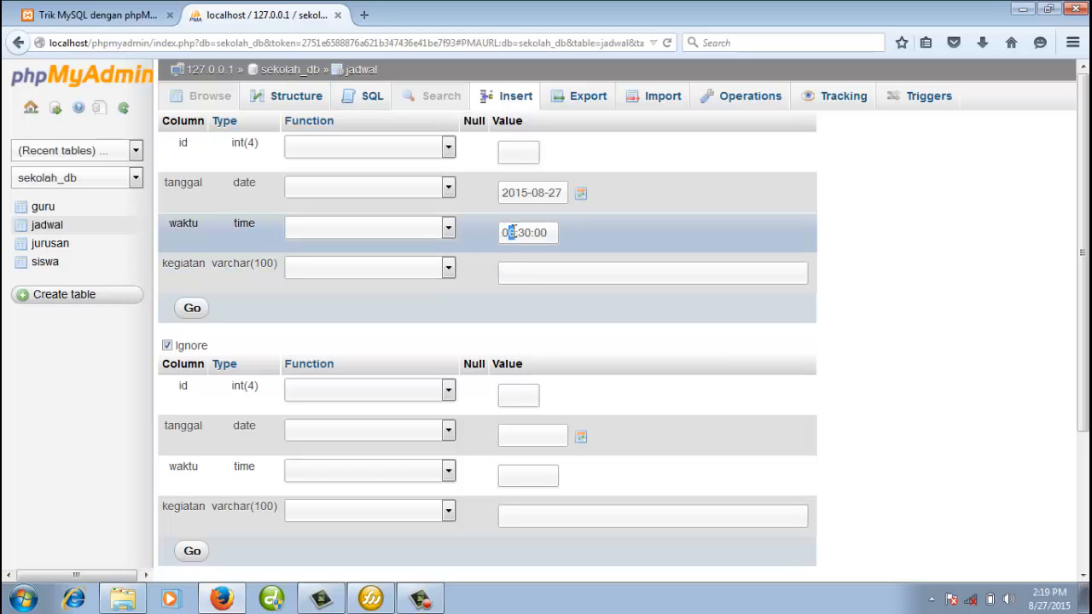
pyautogui.write('7')
pyautogui.click(523, 274)
pyautogui.write('Senam')
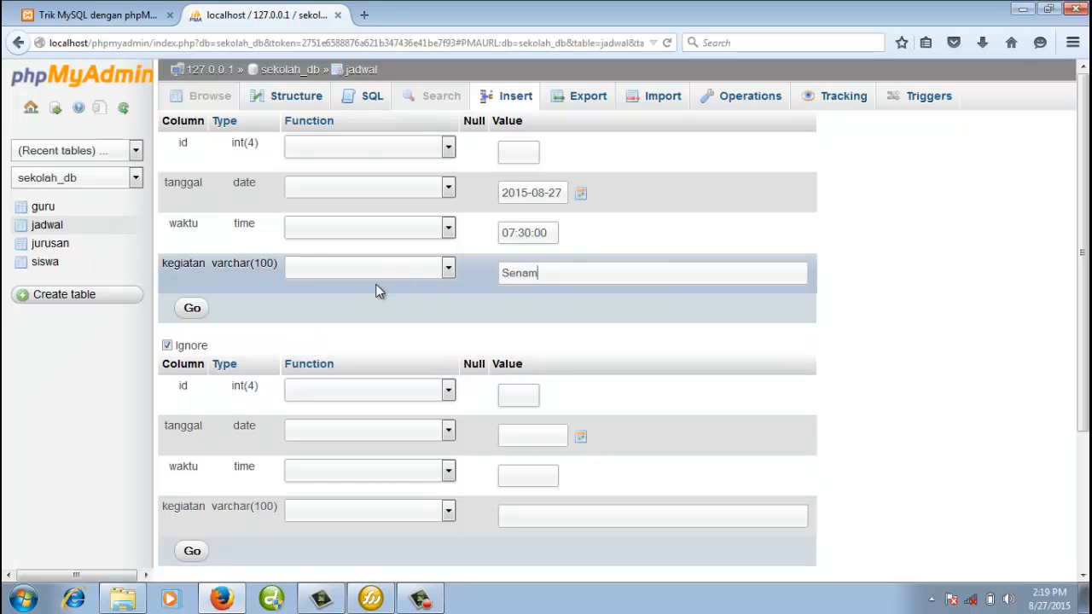
pyautogui.click(193, 309)
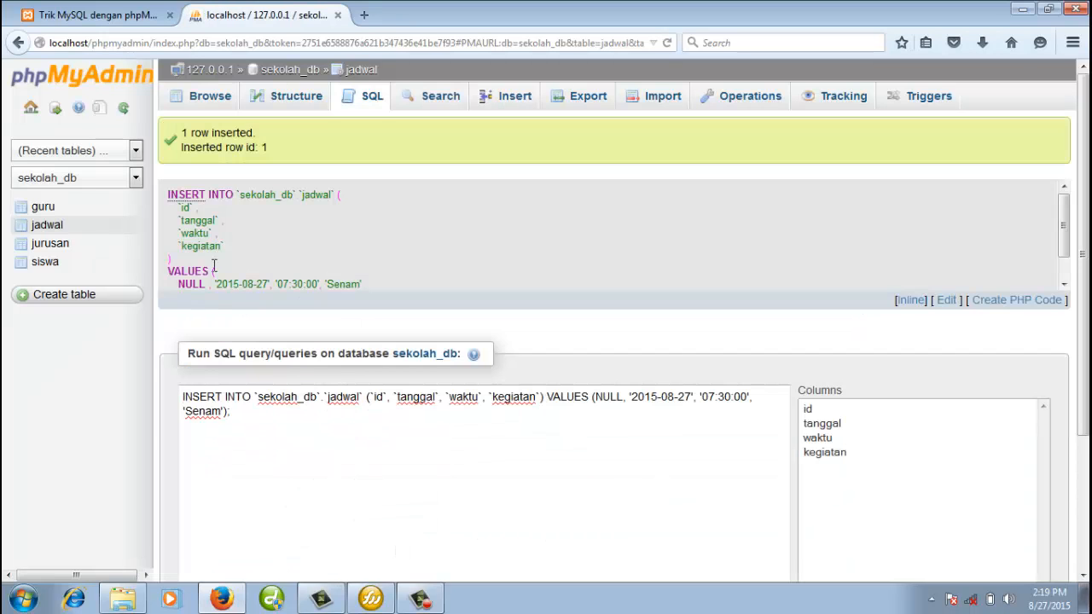
pyautogui.click(213, 100)
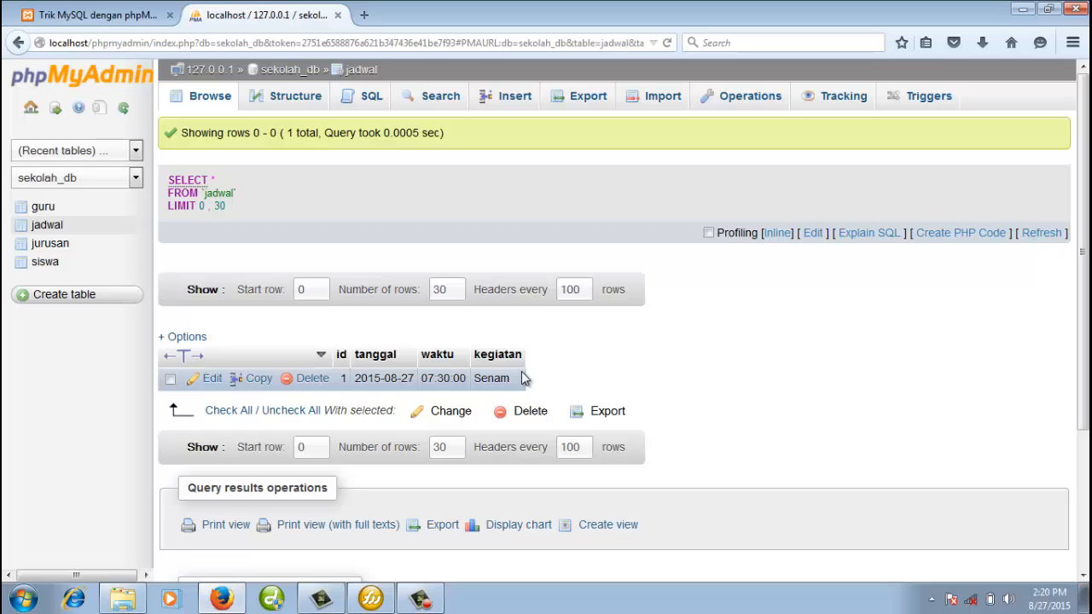
# - Start adding one column after waktu in the jadwal table structure
pyautogui.click(301, 101)
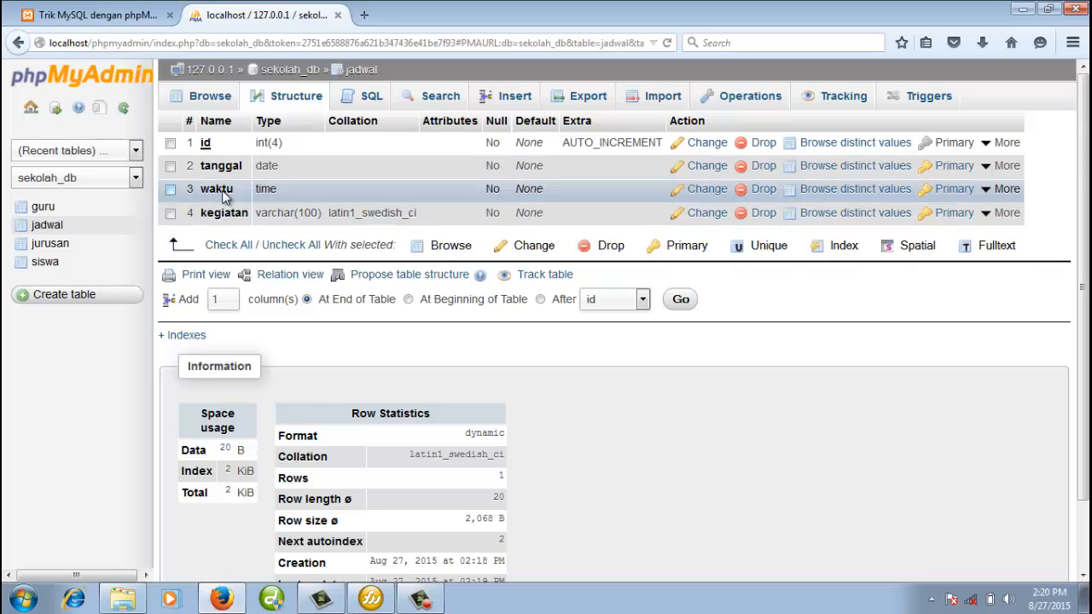
pyautogui.click(602, 303)
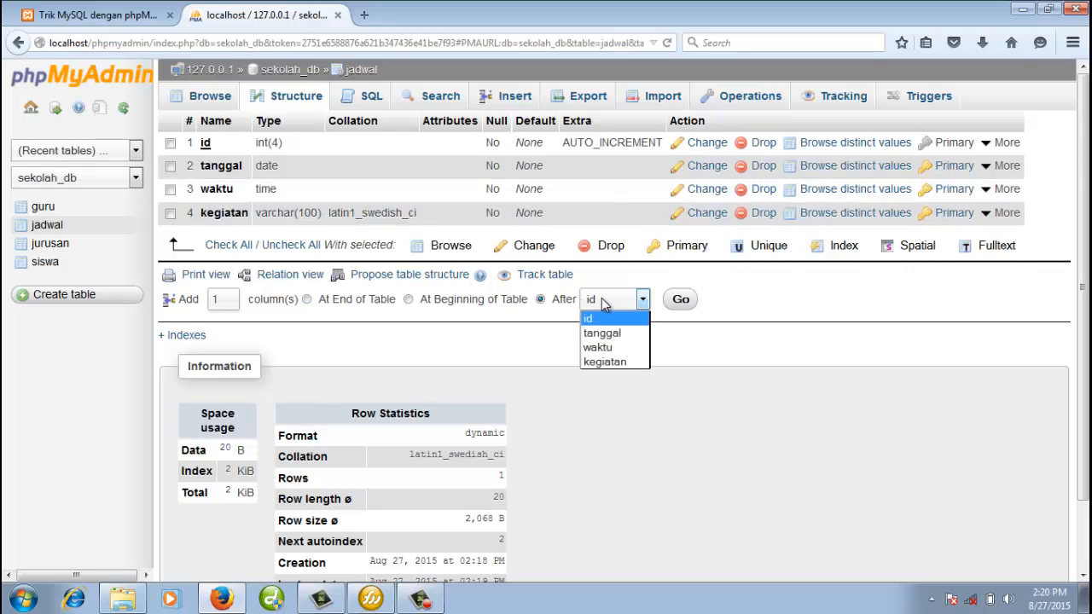
pyautogui.click(601, 349)
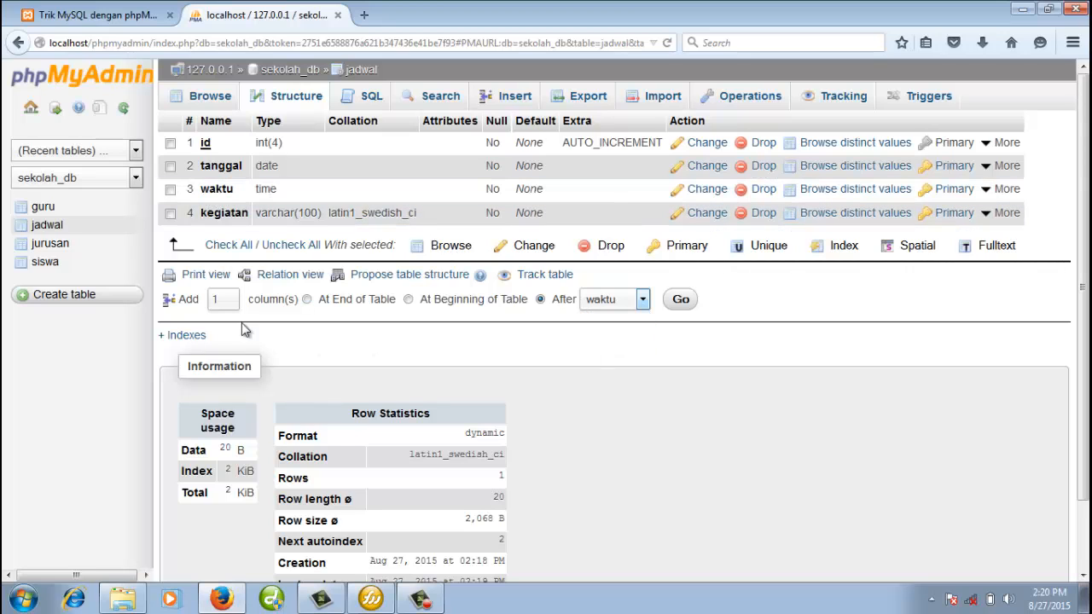
pyautogui.click(681, 303)
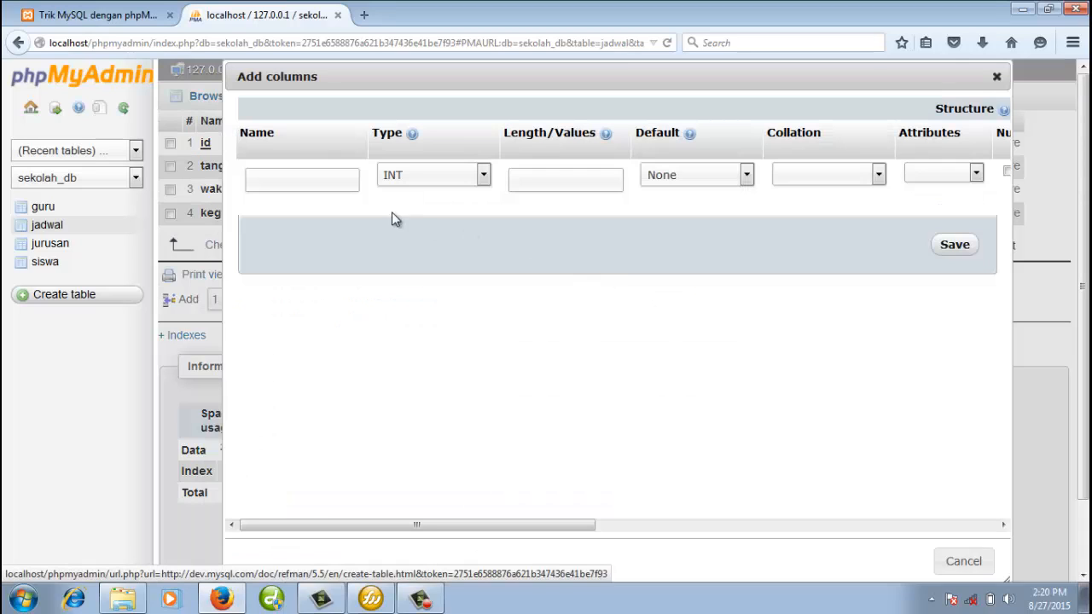
# - Name the new column tanggal_waktu, set its type to DATETIME and save it
pyautogui.click(334, 182)
pyautogui.write('t')
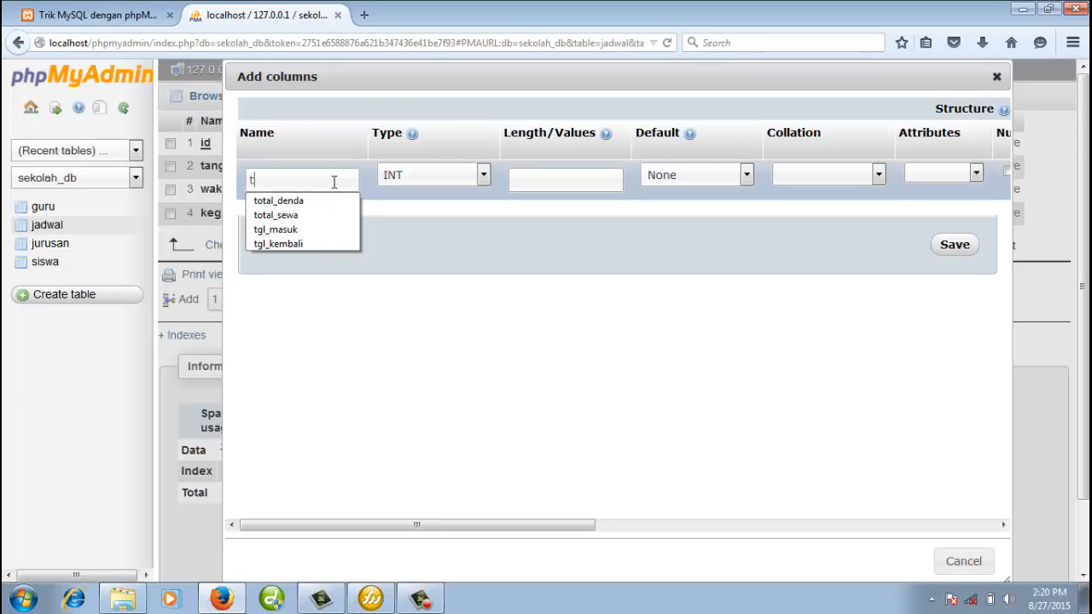
pyautogui.write('anggal_waktu')
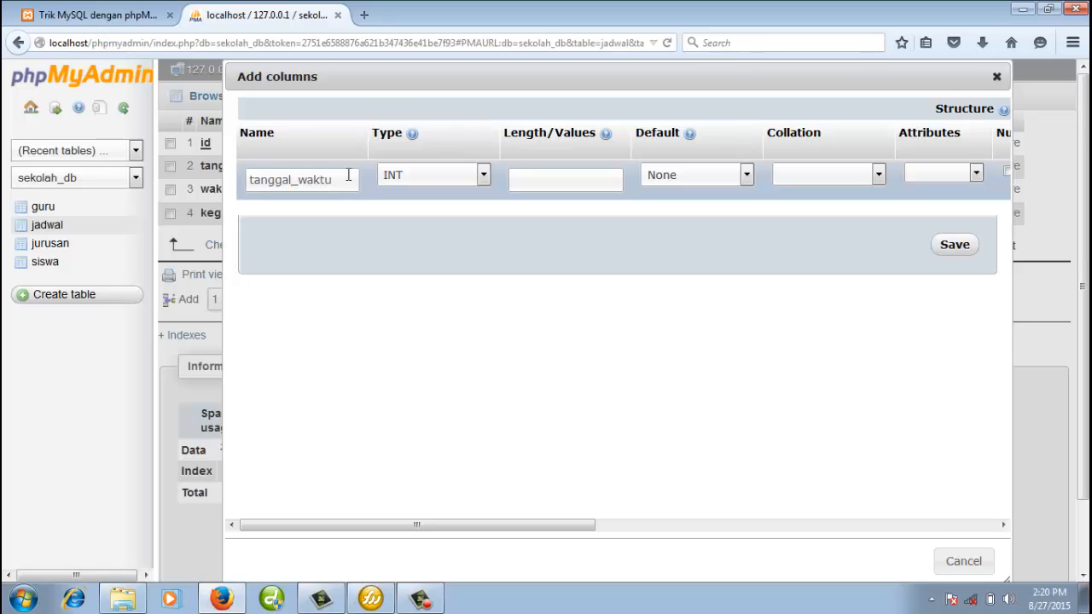
pyautogui.click(419, 174)
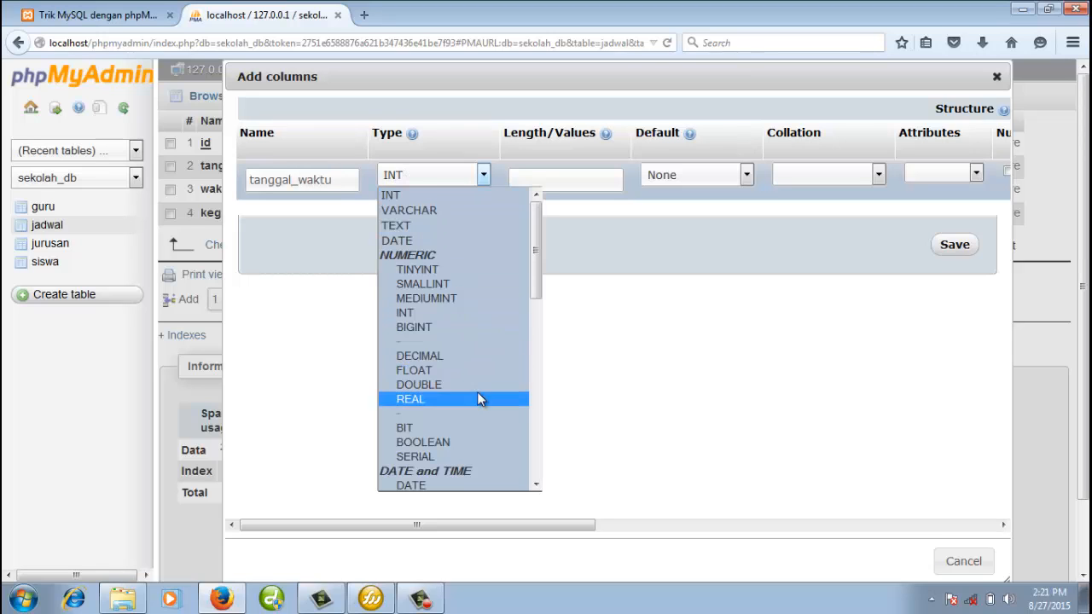
pyautogui.scroll(-1, 484, 384)
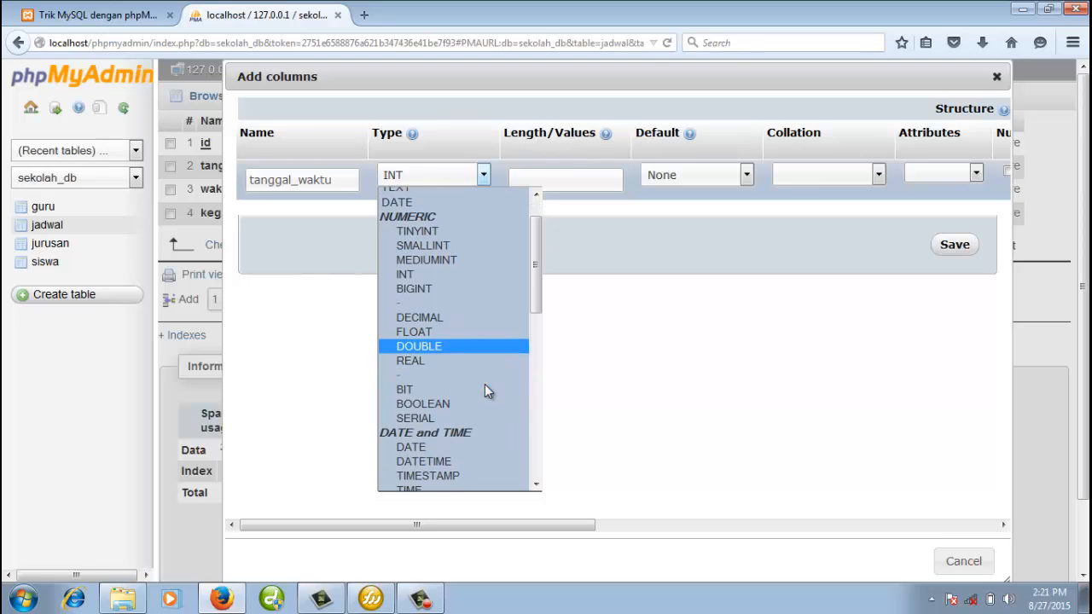
pyautogui.click(465, 452)
pyautogui.click(566, 178)
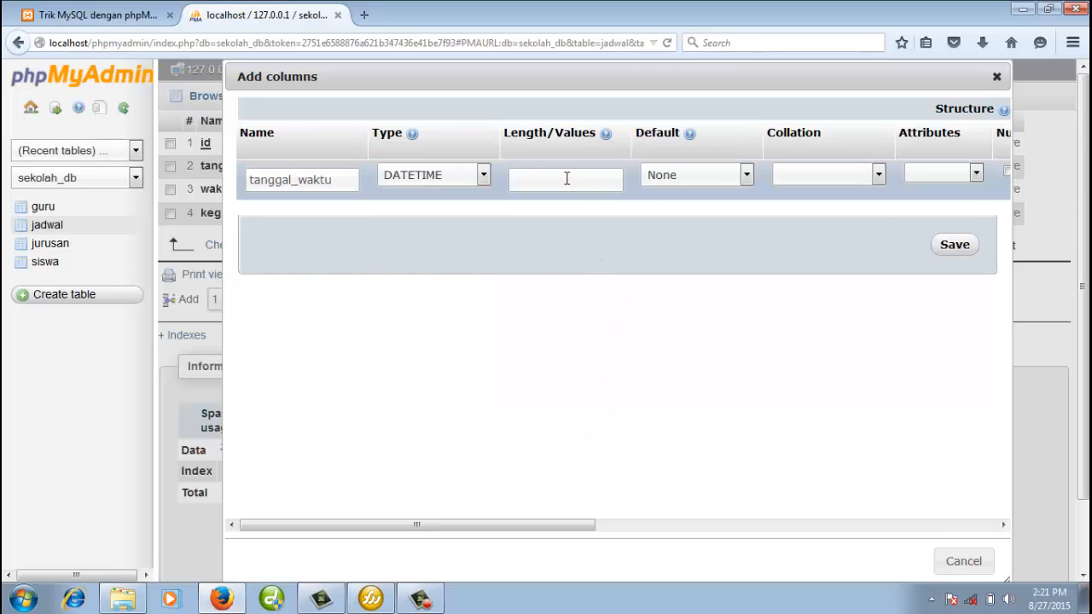
pyautogui.click(955, 247)
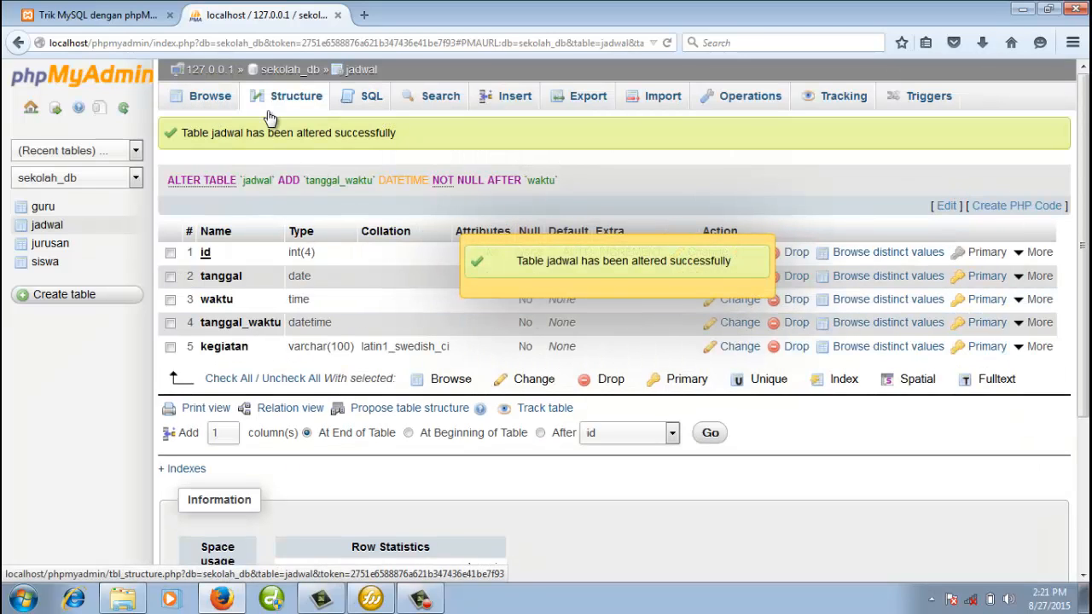
# - Start another jadwal row with tanggal 2015-08-27 and waktu 07:30:20
pyautogui.click(510, 97)
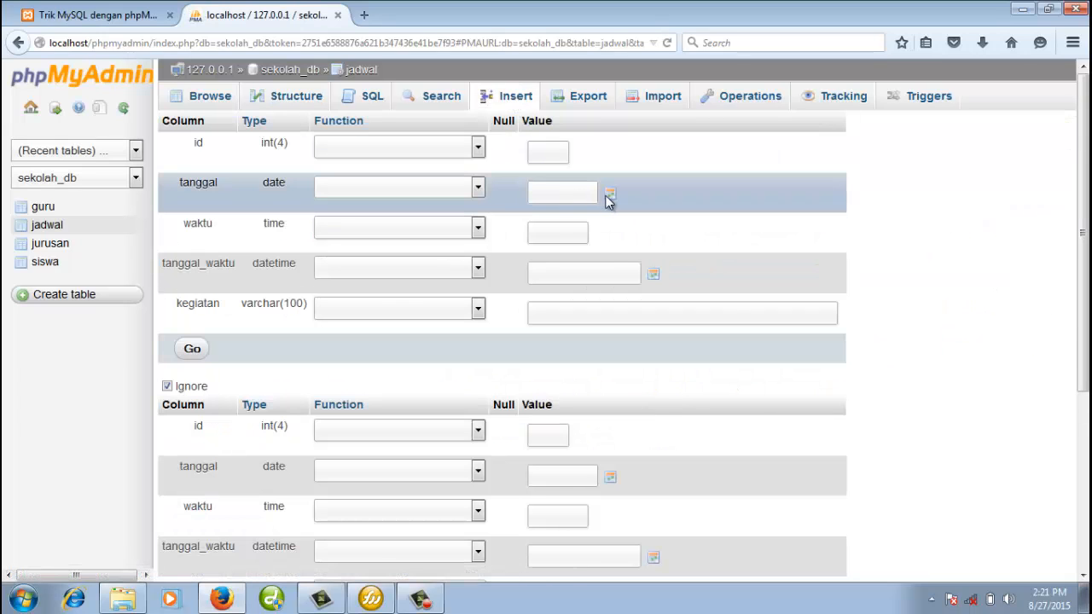
pyautogui.click(609, 195)
pyautogui.click(662, 352)
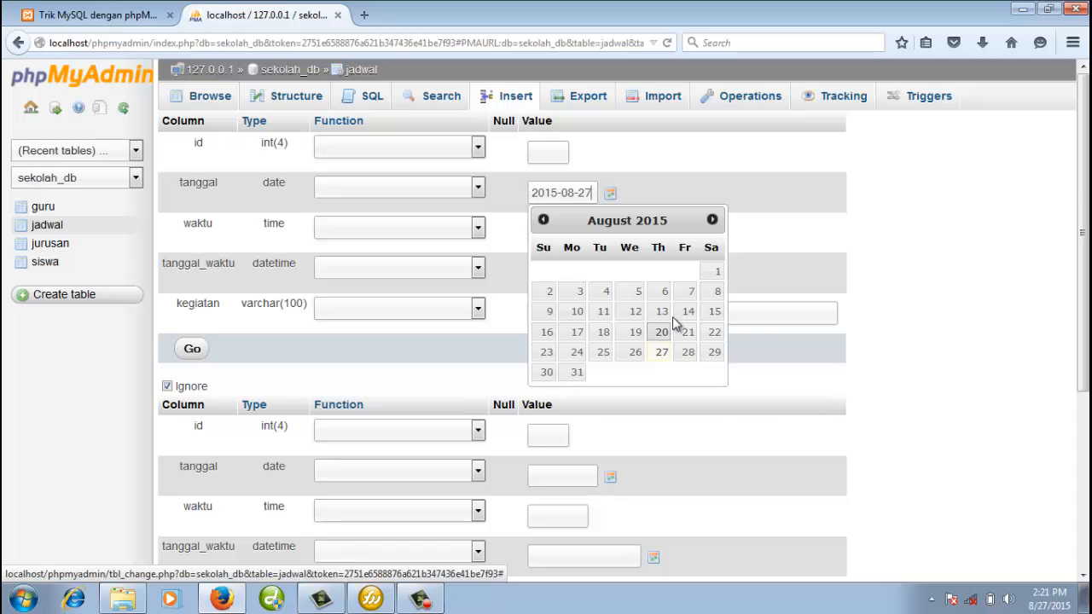
pyautogui.click(619, 220)
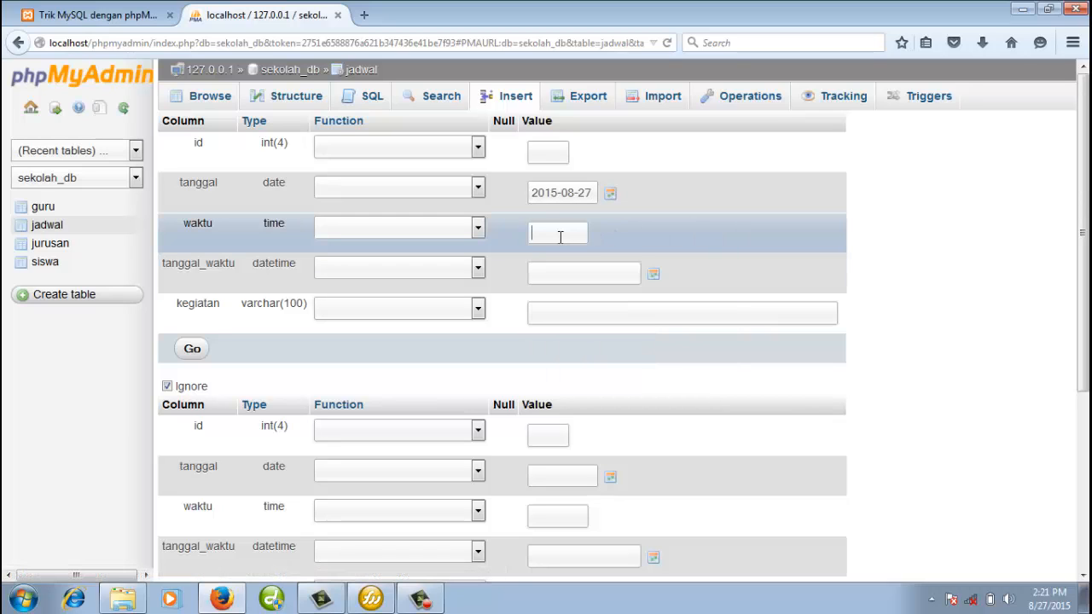
pyautogui.write('07:30')
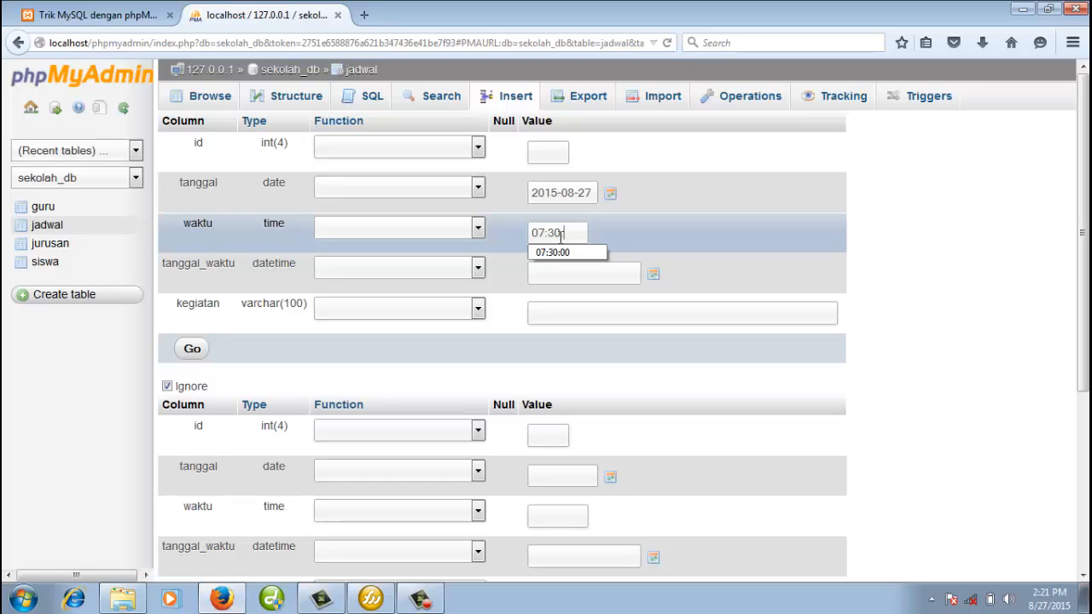
pyautogui.write(':20')
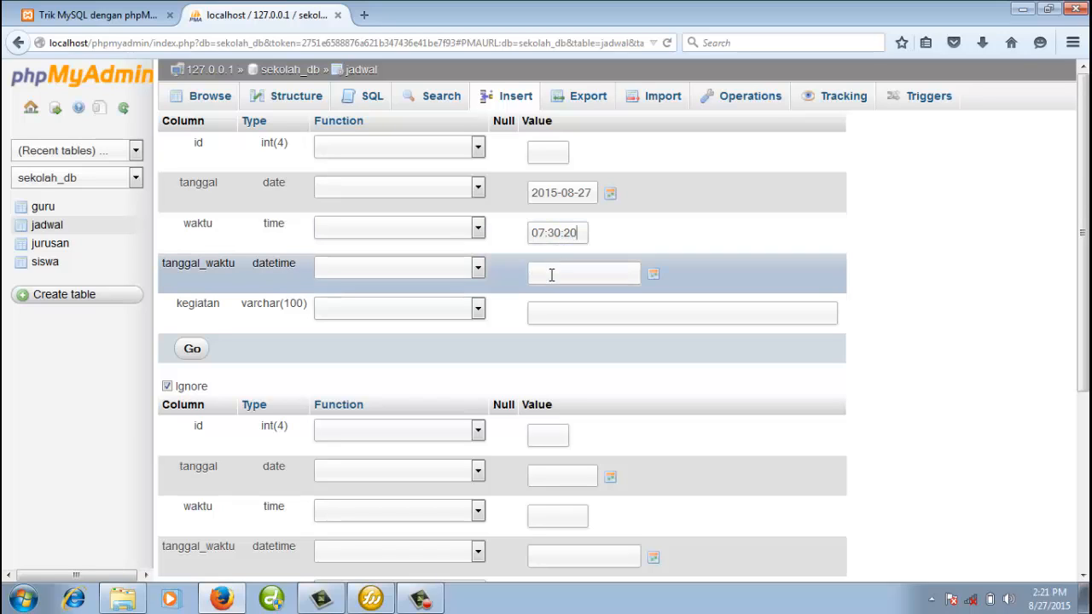
pyautogui.click(653, 277)
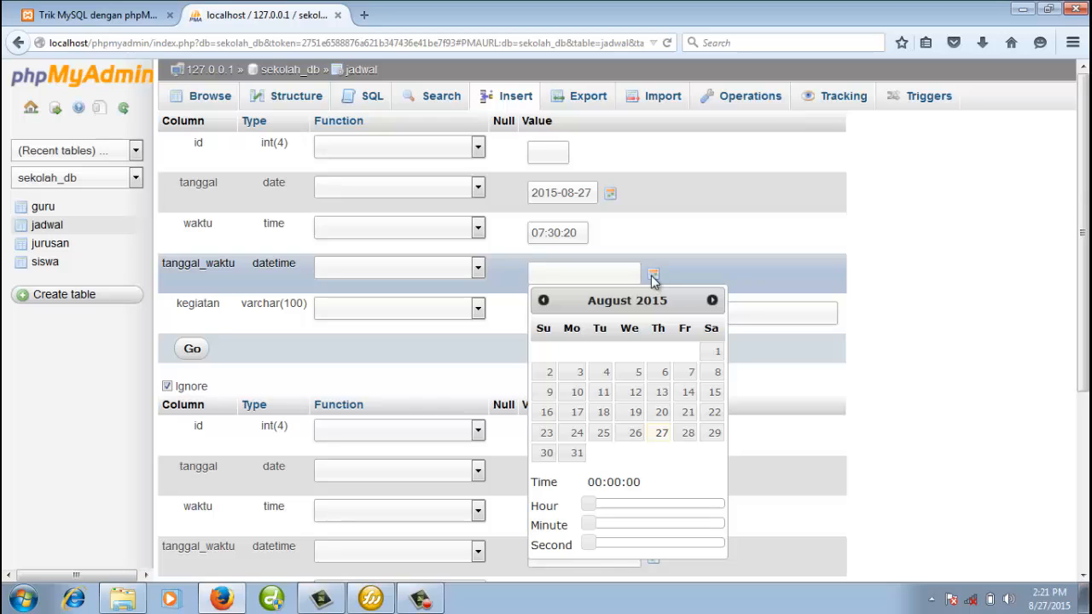
pyautogui.click(662, 435)
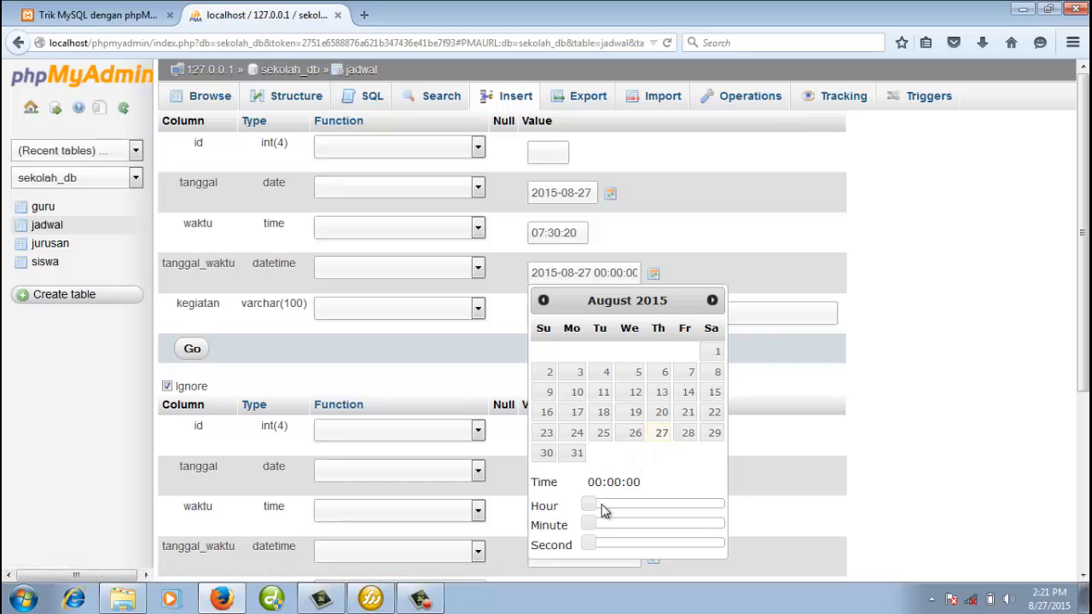
pyautogui.moveTo(595, 507); pyautogui.dragTo(662, 531)
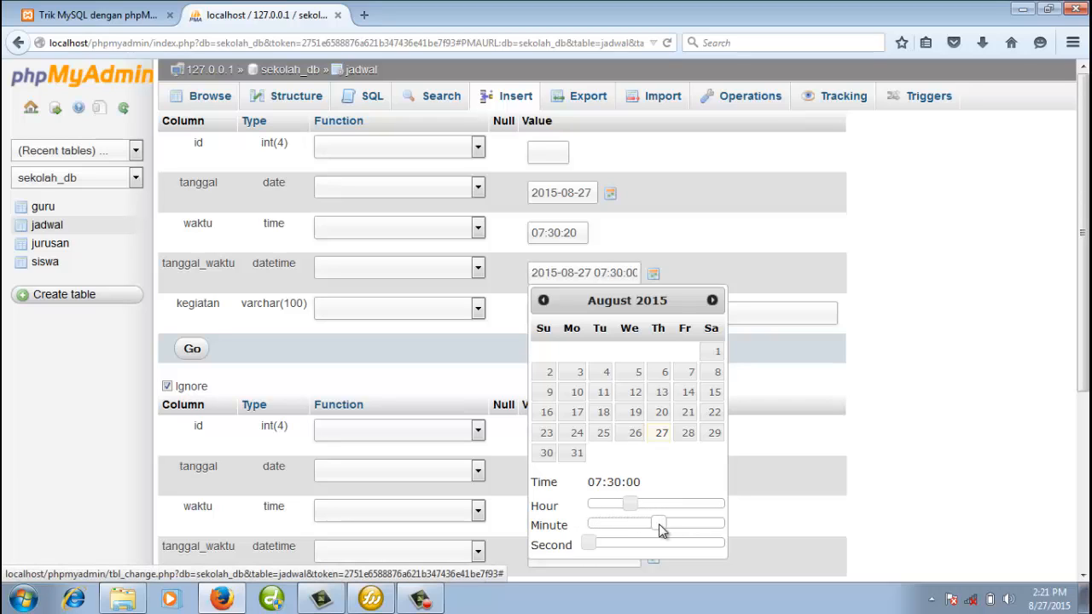
pyautogui.moveTo(591, 544); pyautogui.dragTo(635, 550)
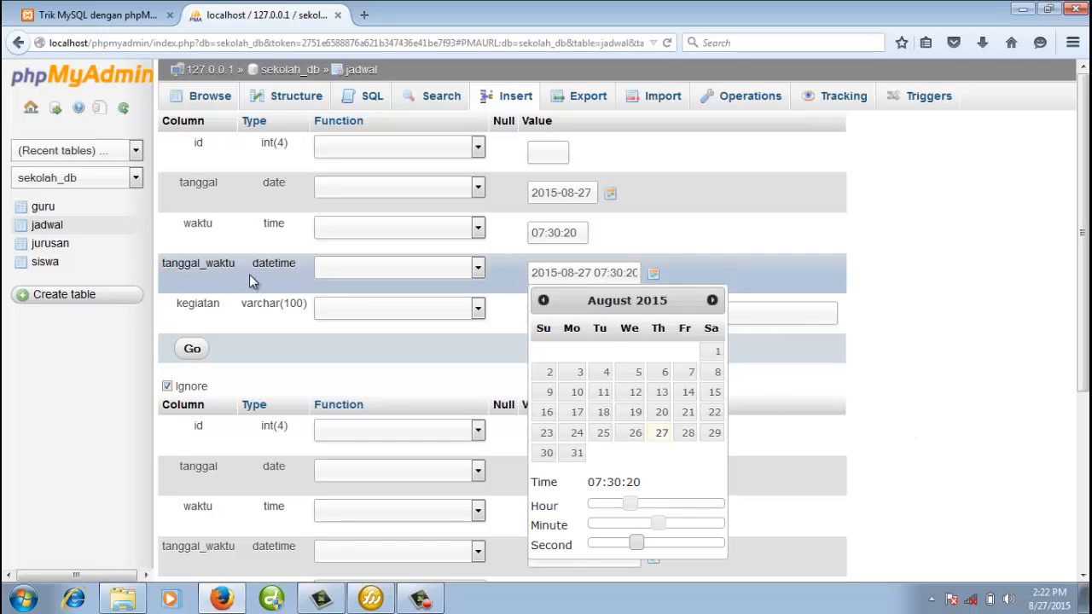
pyautogui.click(909, 466)
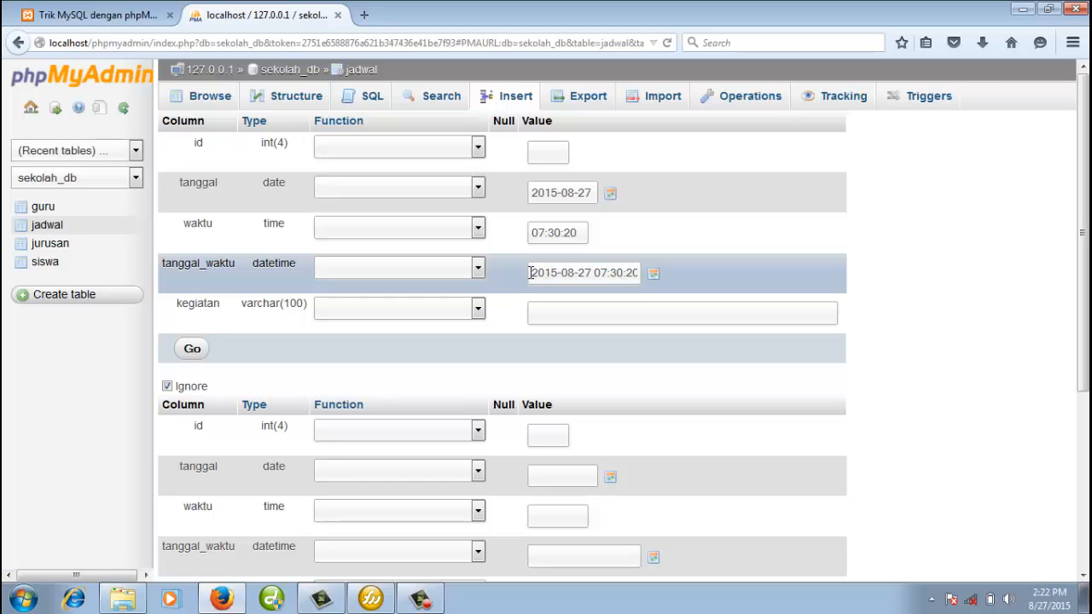
pyautogui.moveTo(531, 273); pyautogui.dragTo(570, 279)
pyautogui.click(580, 277)
pyautogui.doubleClick(585, 277)
pyautogui.click(597, 277)
pyautogui.moveTo(596, 277); pyautogui.dragTo(617, 278)
pyautogui.click(629, 273)
# - Set the new jadwal row's kegiatan to Senam, insert the row and display the table's rows
pyautogui.click(584, 317)
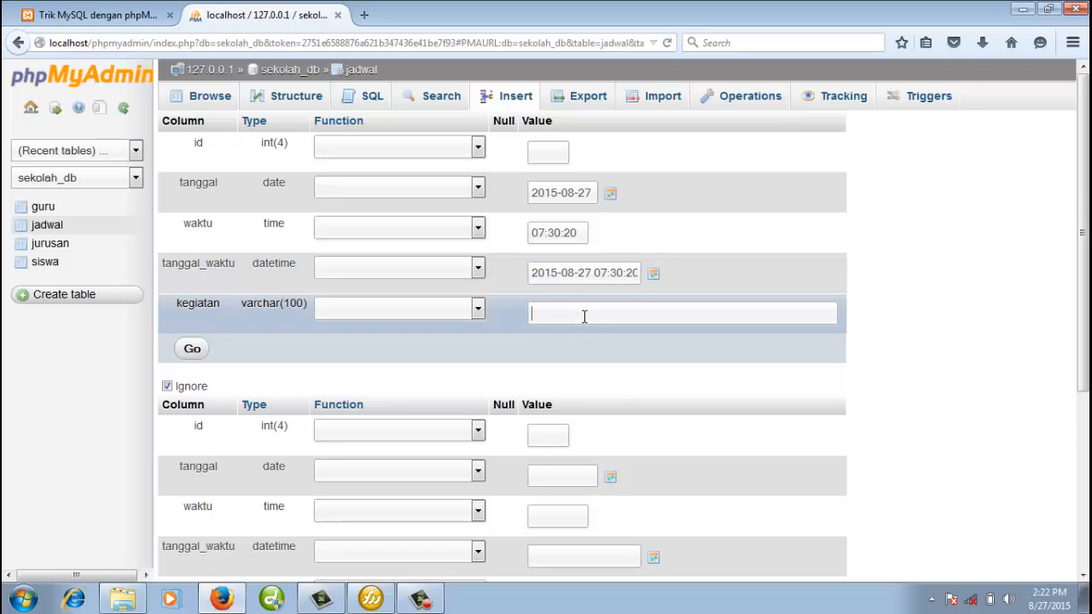
pyautogui.write('Senam')
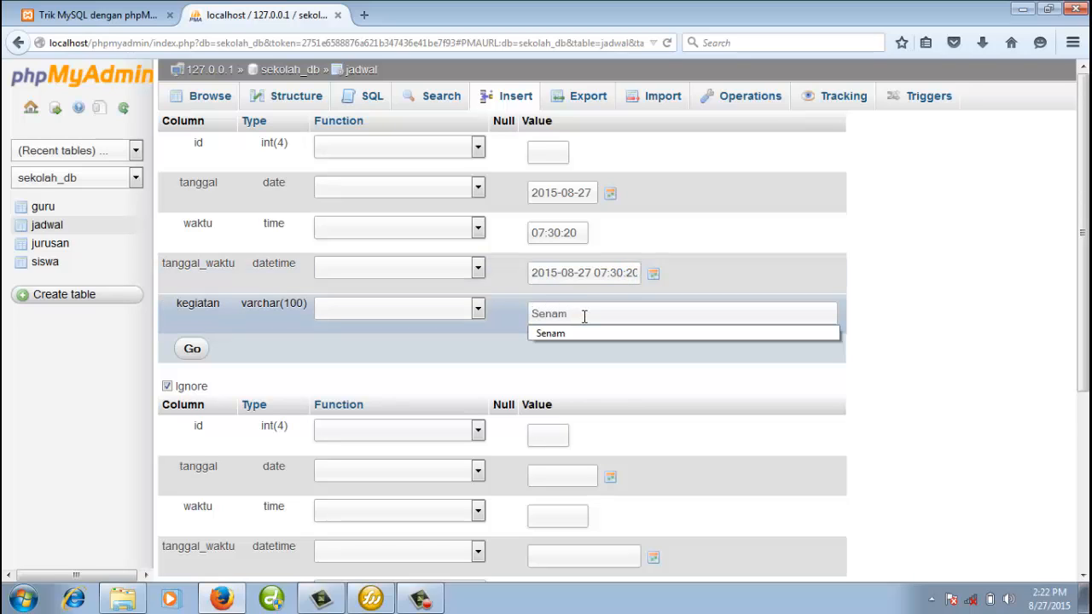
pyautogui.click(191, 350)
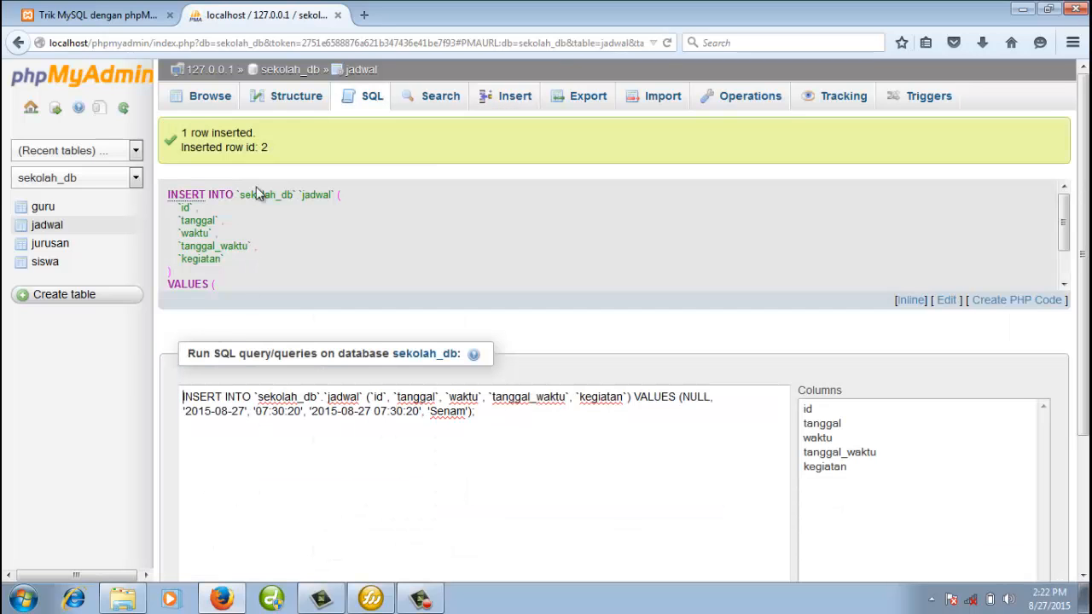
pyautogui.click(207, 102)
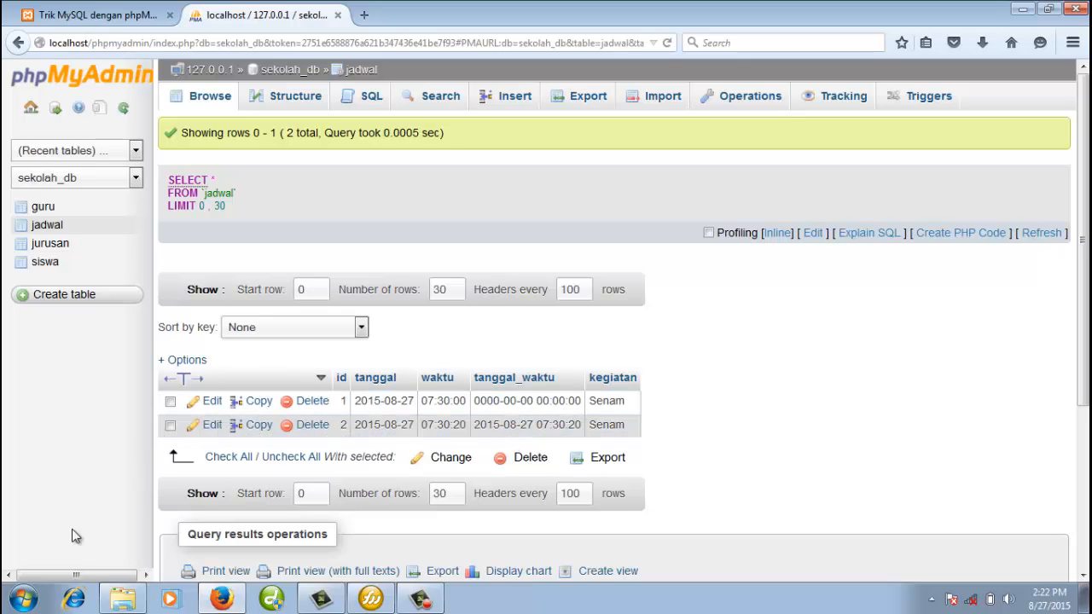
# - Switch to Microsoft Office Word 2007 with a blank document for notes on the date and time formats
pyautogui.click(23, 600)
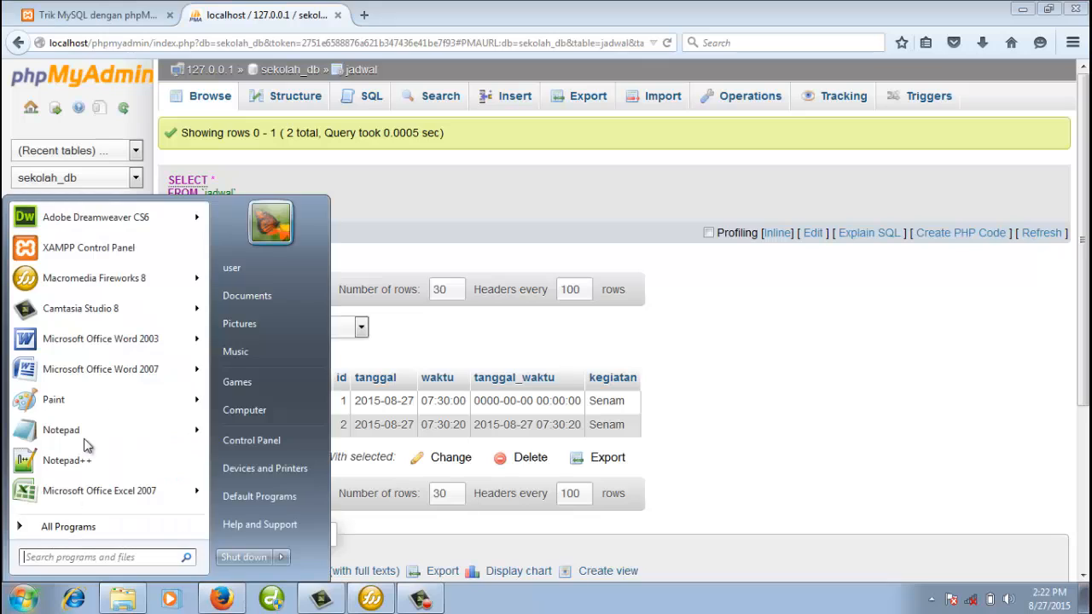
pyautogui.click(114, 369)
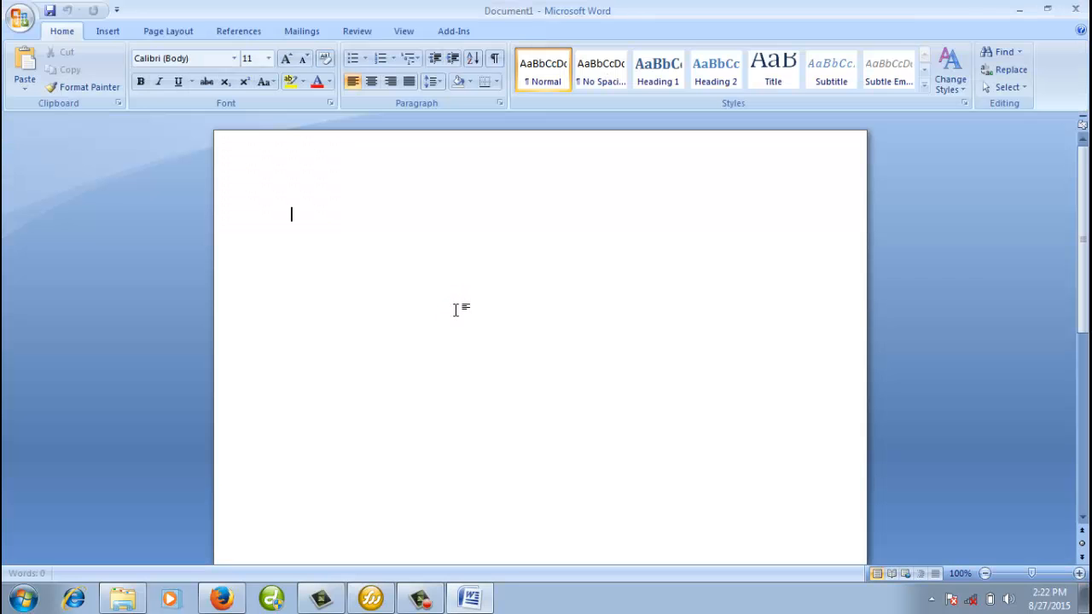
pyautogui.keyDown('ctrl'); pyautogui.scroll(2, 445, 306); pyautogui.keyUp('ctrl')
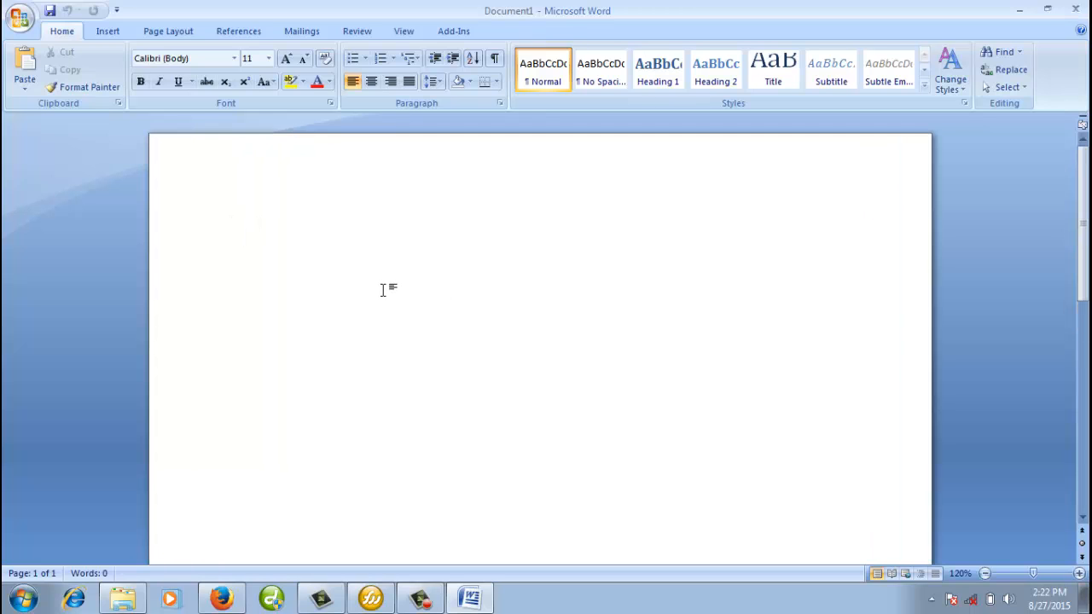
# - Write DATE('Y-m-d') as the first line of the blank document
pyautogui.write('da')
pyautogui.press('BackSpace')
pyautogui.press('BackSpace')
pyautogui.write('DATE')
pyautogui.write("('")
pyautogui.write('Y-d')
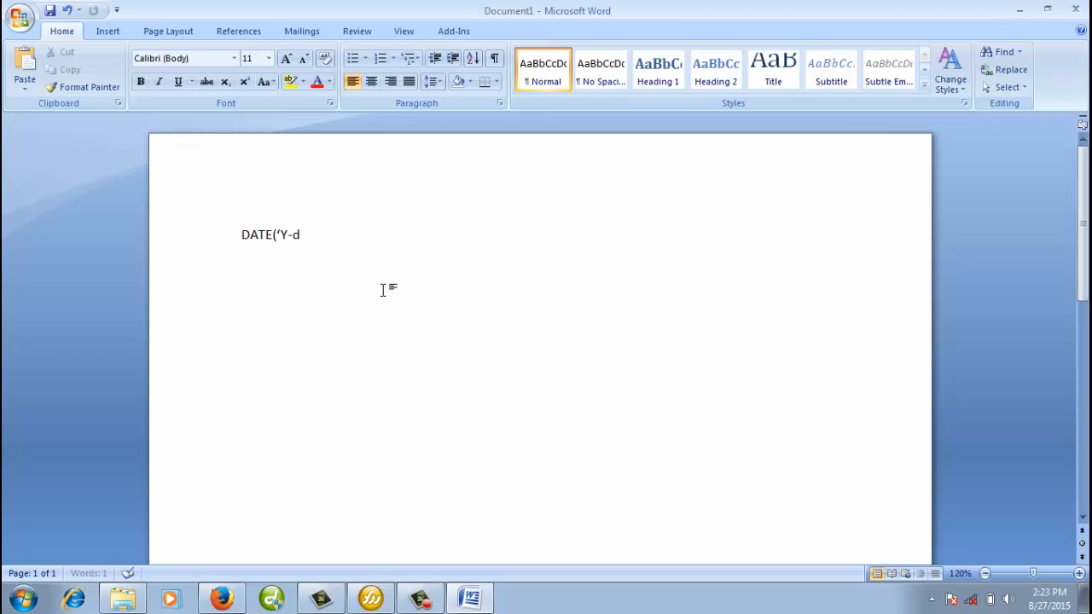
pyautogui.write('-m')
pyautogui.press('BackSpace')
pyautogui.press('BackSpace')
pyautogui.press('BackSpace')
pyautogui.write('m-d')
pyautogui.write("')")
# - Add the lines "Y = Year (4 digit)" and "M = Month (2 digit)" below the DATE line
pyautogui.write(' = Yeart')
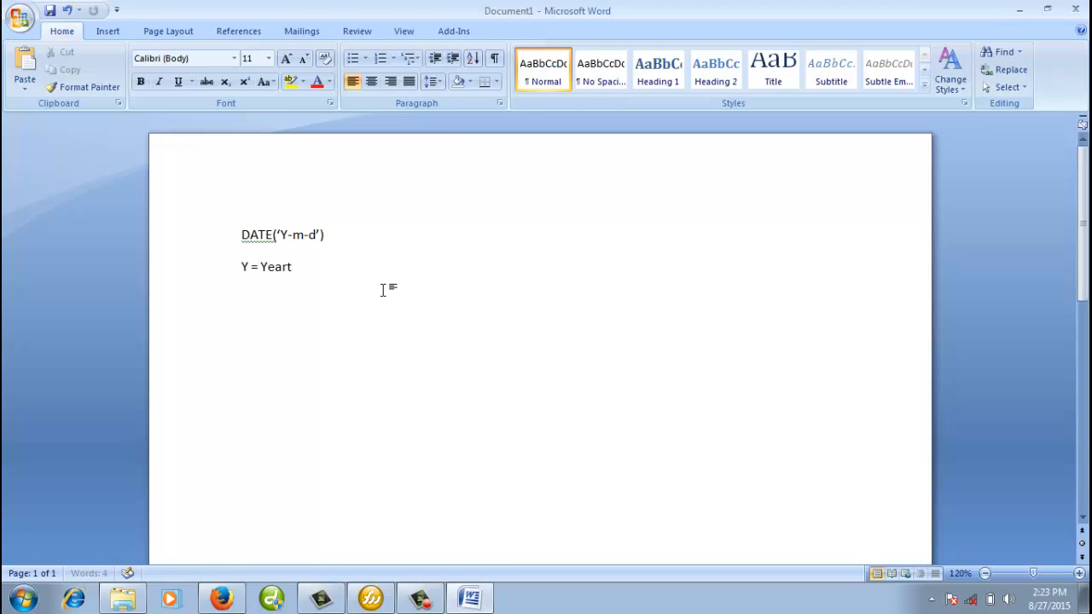
pyautogui.press('BackSpace')
pyautogui.write('(4 digit)')
pyautogui.press('Return')
pyautogui.write('m = Mo')
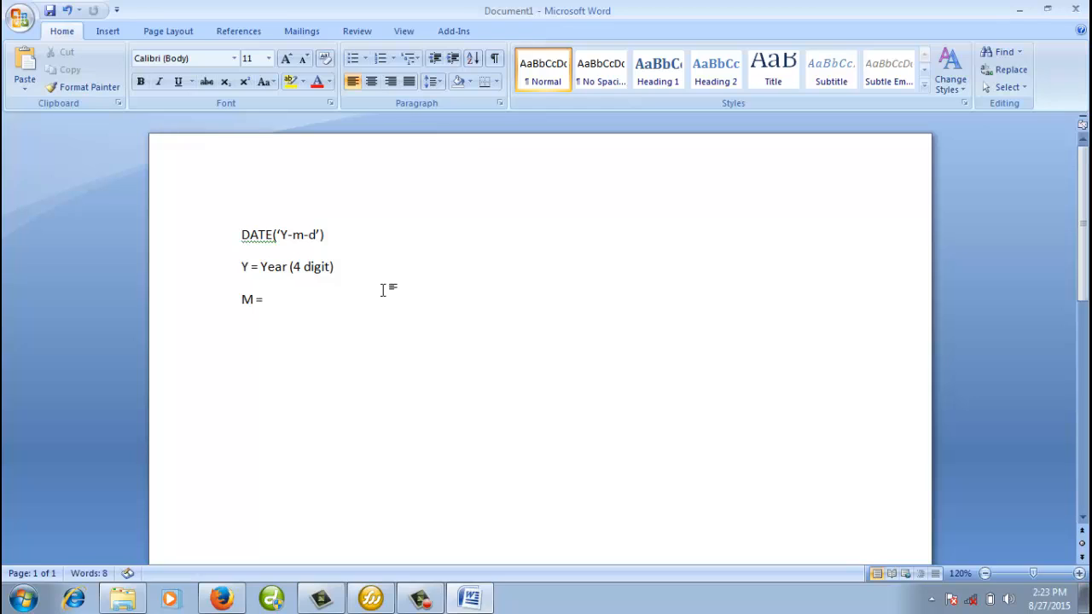
pyautogui.write('nth (2d')
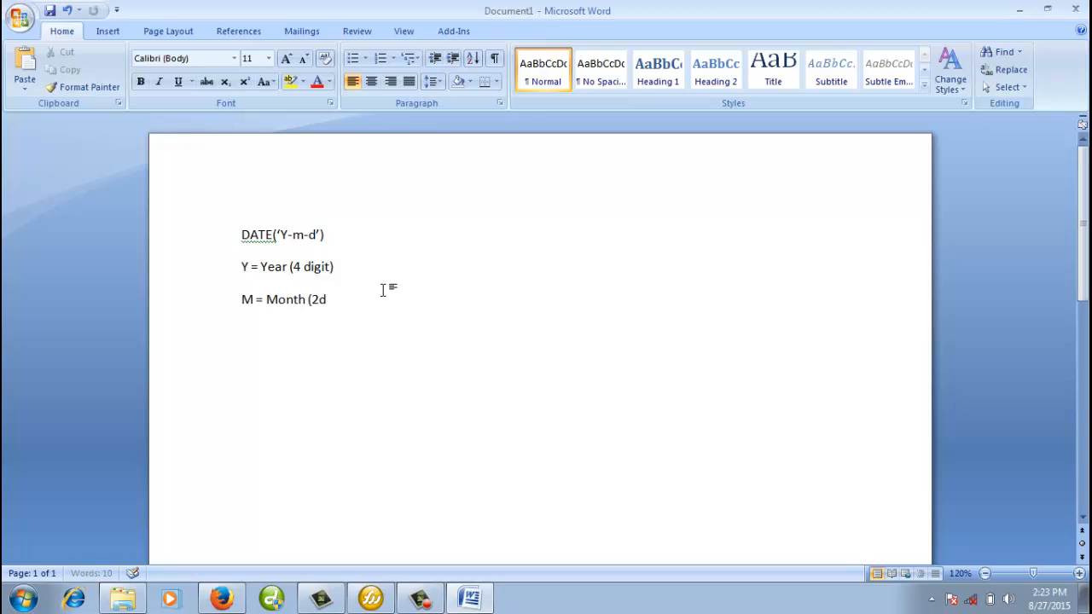
pyautogui.write('igit)')
# - Add the line "D = Date/day (2 digit)" below the month line
pyautogui.press('Return')
pyautogui.write('d = D')
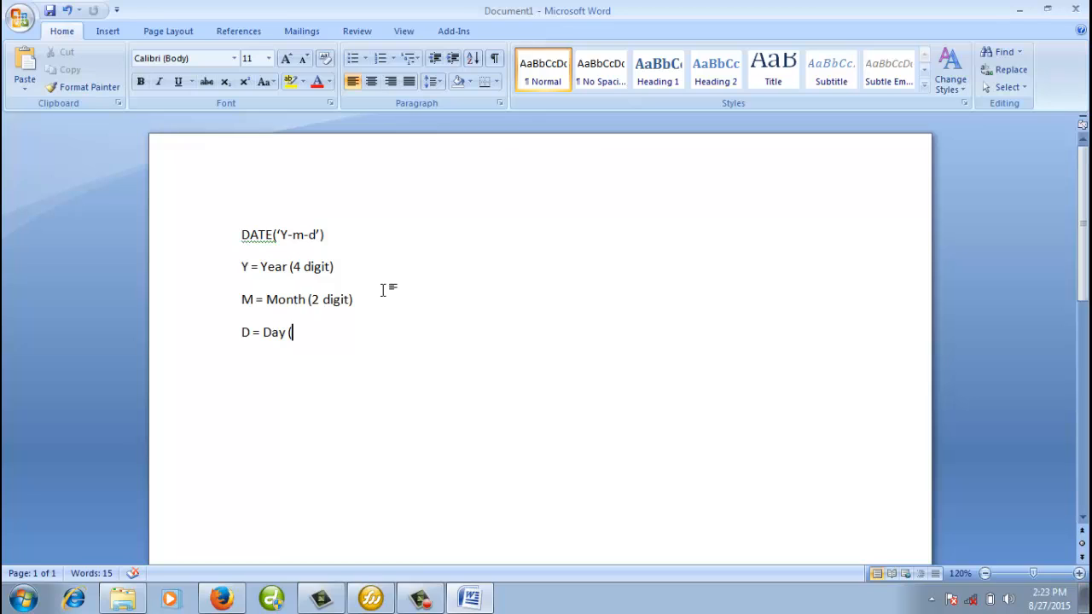
pyautogui.write('ay (2 digit')
pyautogui.doubleClick(273, 332)
pyautogui.write('Da te')
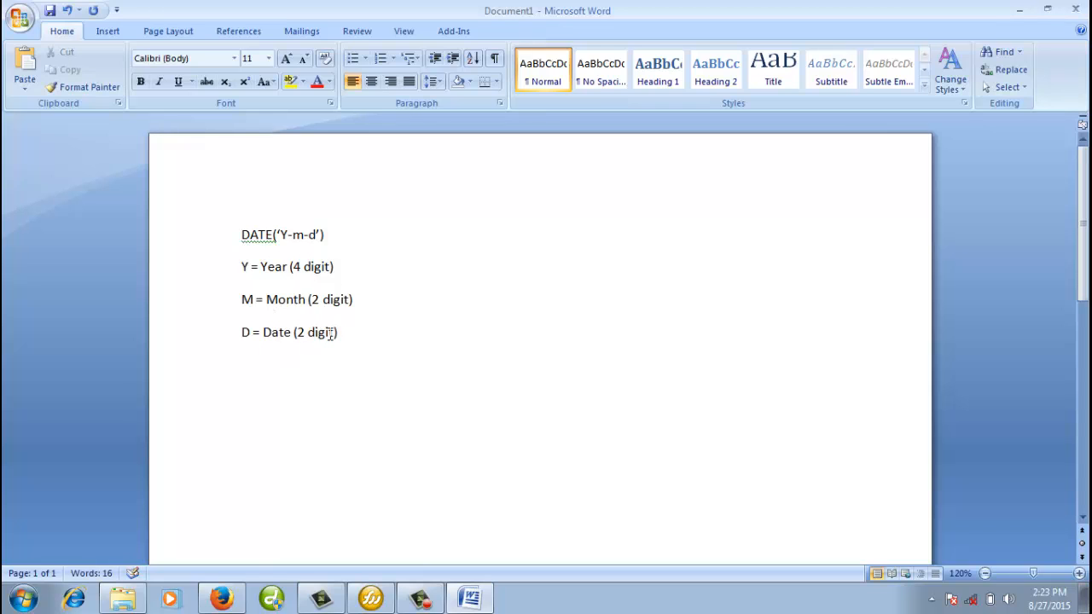
pyautogui.click(292, 334)
pyautogui.write('/day')
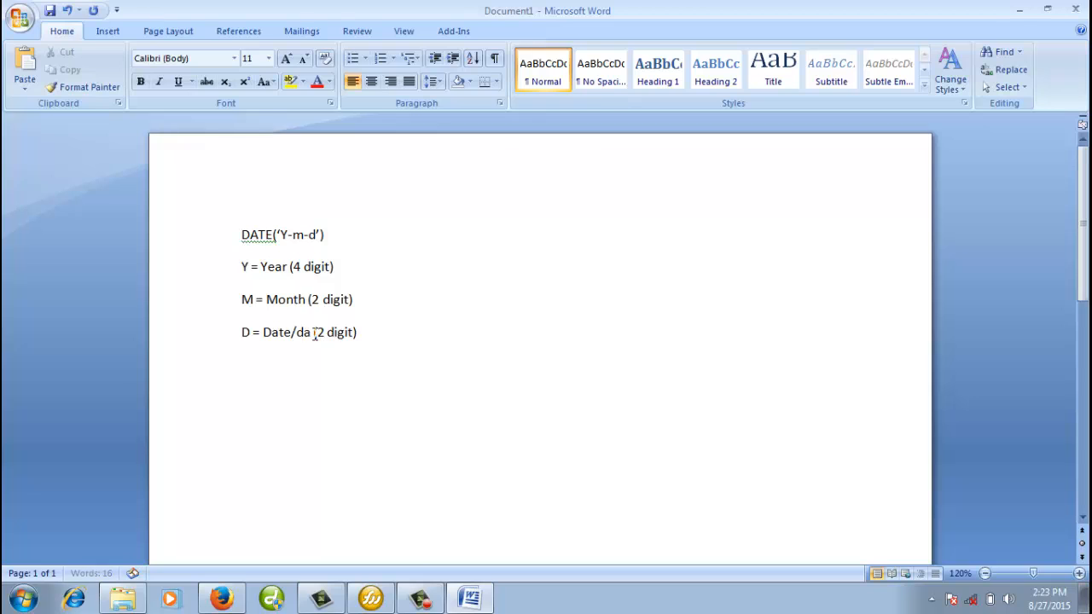
pyautogui.click(395, 347)
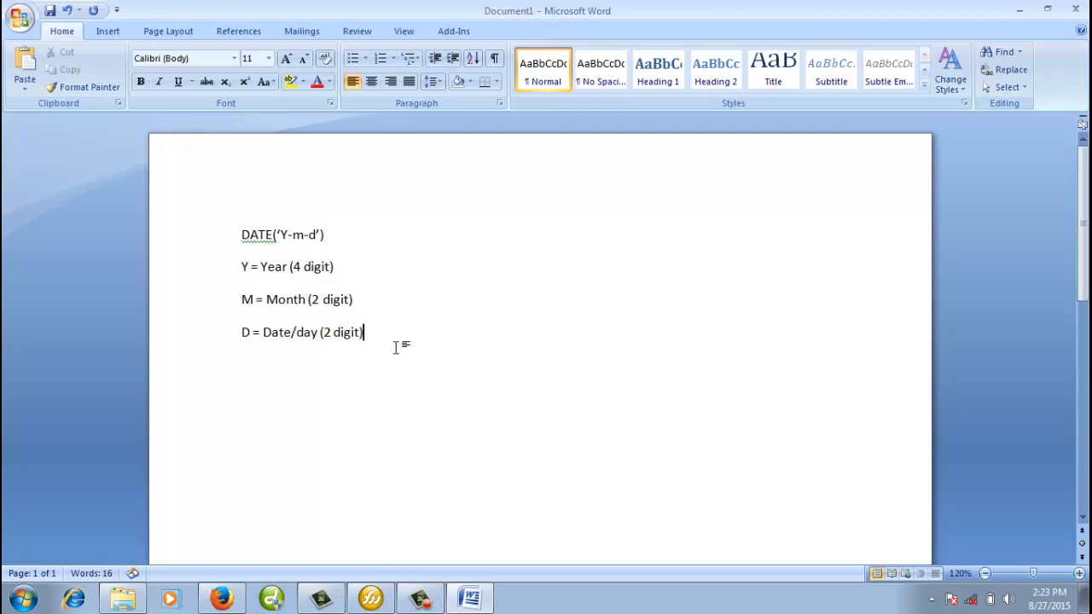
pyautogui.write('Da')
pyautogui.press('BackSpace')
pyautogui.write('ATETIME')
pyautogui.press('BackSpace')
pyautogui.press('BackSpace')
pyautogui.press('BackSpace')
pyautogui.press('BackSpace')
pyautogui.press('BackSpace')
# - Write TIME('H:m:s') below the date notes, separated by an empty line
pyautogui.write('TIME(')
pyautogui.write("'H")
pyautogui.write(':')
pyautogui.write('m')
pyautogui.write(':s')
pyautogui.write("'")
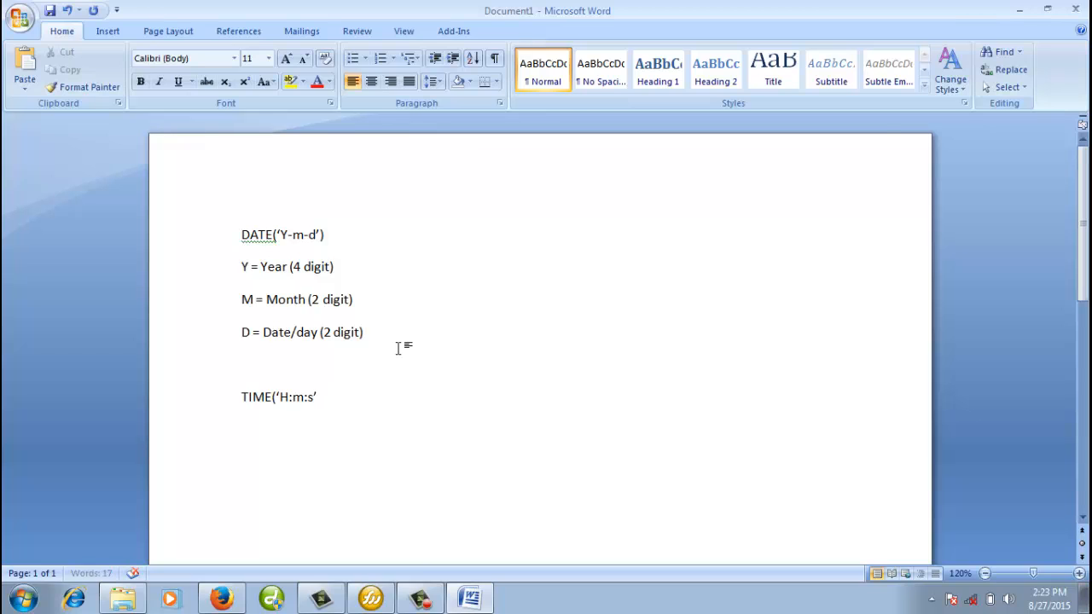
pyautogui.write(')')
# - List Hour, Minute and Secon on separate lines below the TIME line
pyautogui.press('Return')
pyautogui.write('Hour')
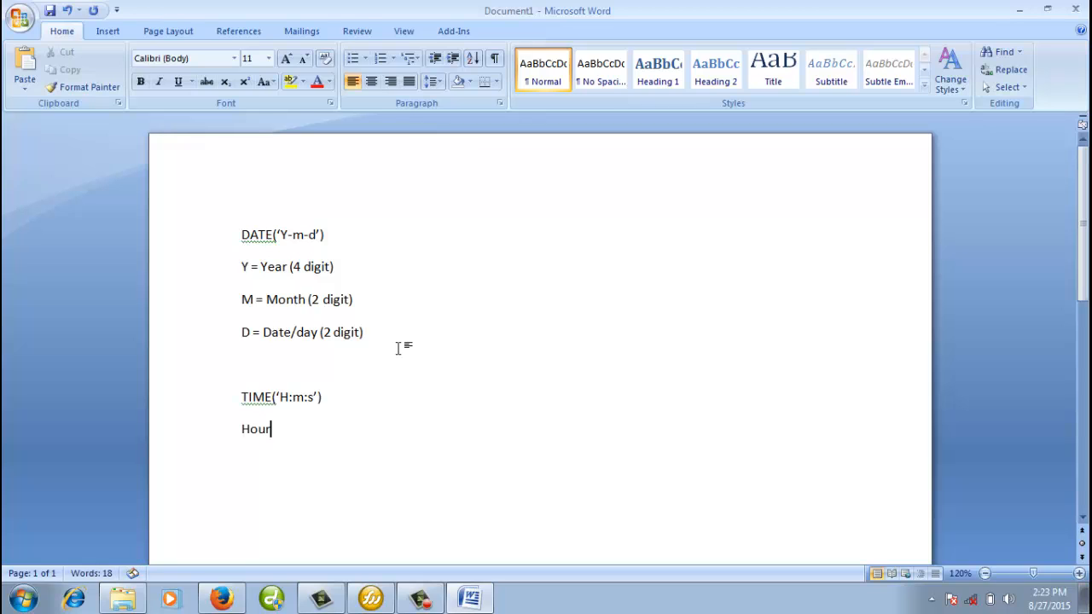
pyautogui.press('Return')
pyautogui.write('M')
pyautogui.press('BackSpace')
pyautogui.press('BackSpace')
pyautogui.write('inute')
pyautogui.press('Return')
pyautogui.write('Se')
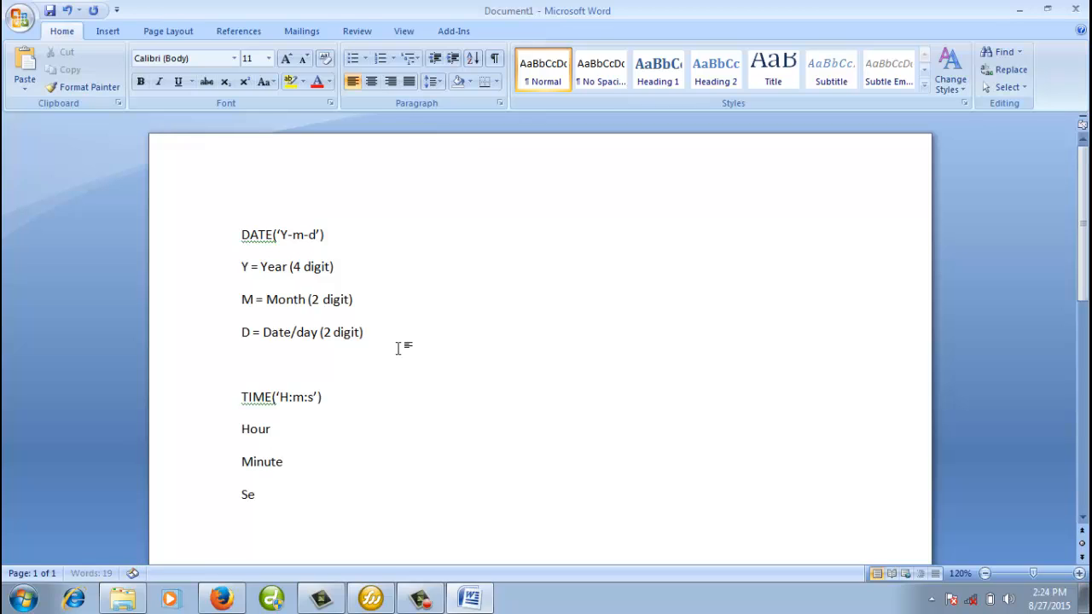
pyautogui.write('cond')
pyautogui.press('BackSpace')
# - Prefix the Hour, Minute and Secon lines with "H :", "M :" and "S :" respectively
pyautogui.click(243, 432)
pyautogui.write('H :')
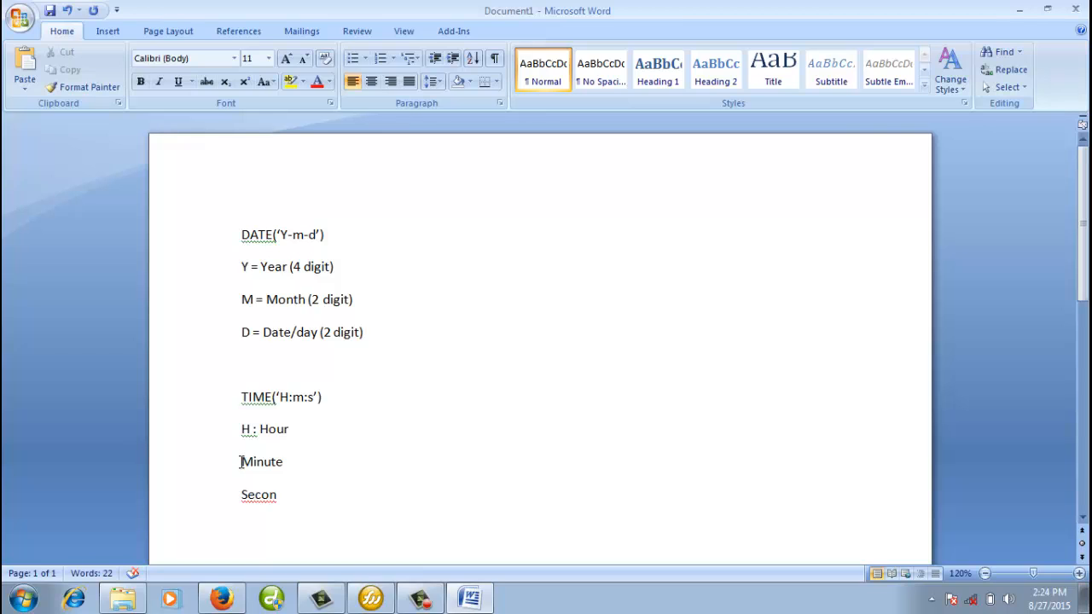
pyautogui.click(241, 461)
pyautogui.write('M :')
pyautogui.click(241, 495)
pyautogui.write('S ')
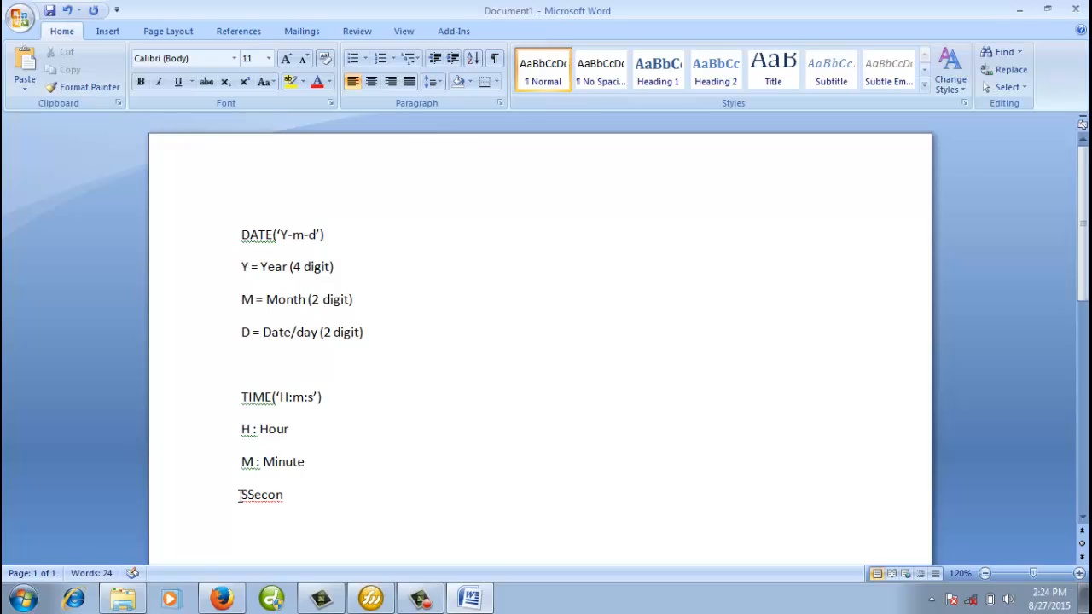
pyautogui.write(':')
# - Write DATETIME('Y-m-d H:m:s') below the time notes, leaving an empty line in between
pyautogui.scroll(-2, 305, 358)
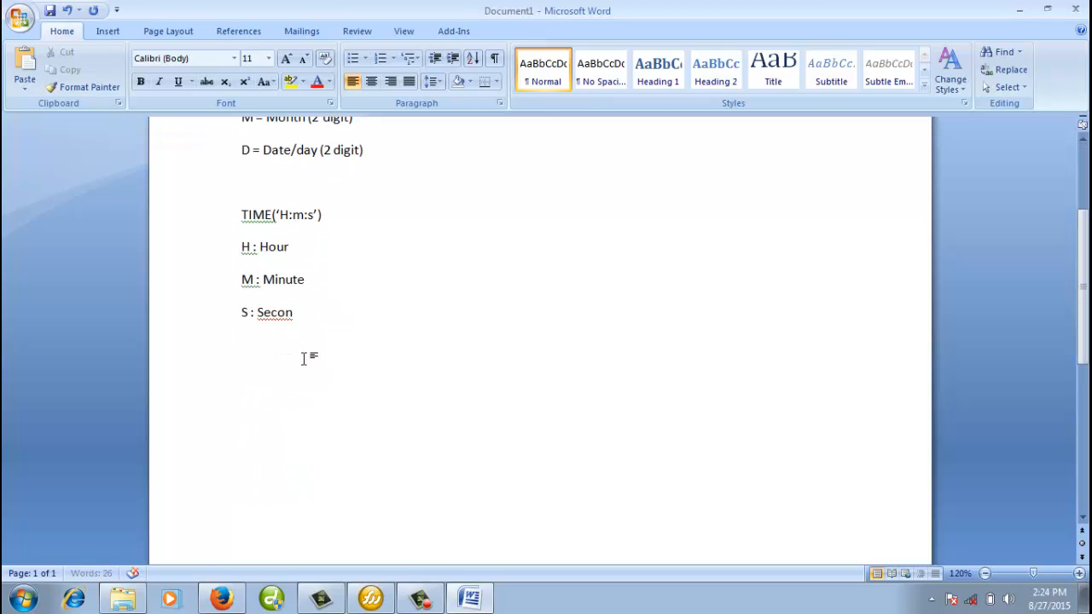
pyautogui.scroll(1, 293, 365)
pyautogui.click(317, 405)
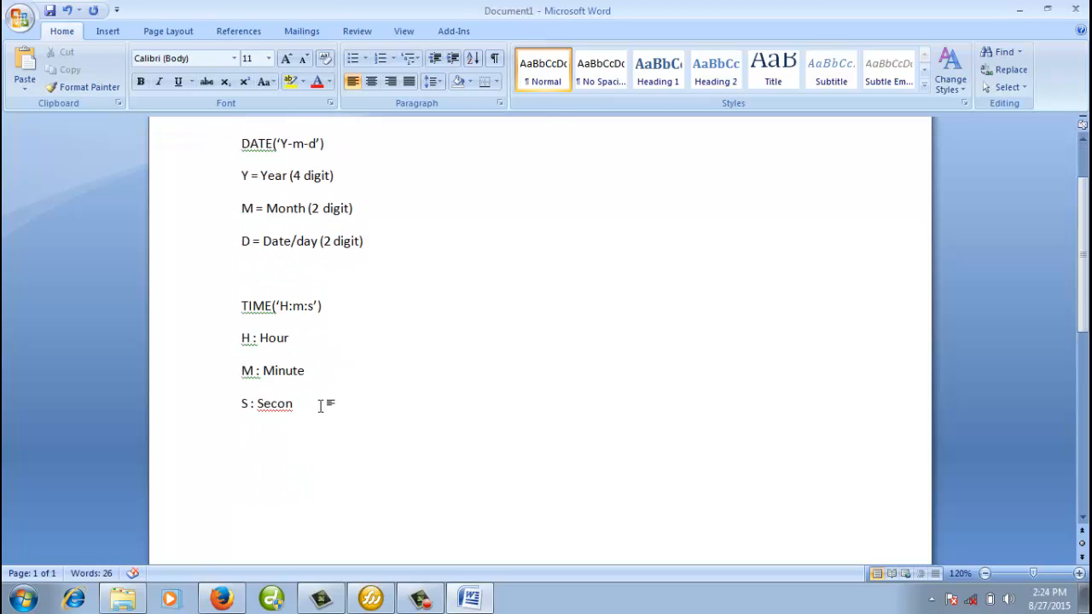
pyautogui.press('Return')
pyautogui.press('Return')
pyautogui.write('DATE')
pyautogui.write('TIME(')
pyautogui.write("'Y")
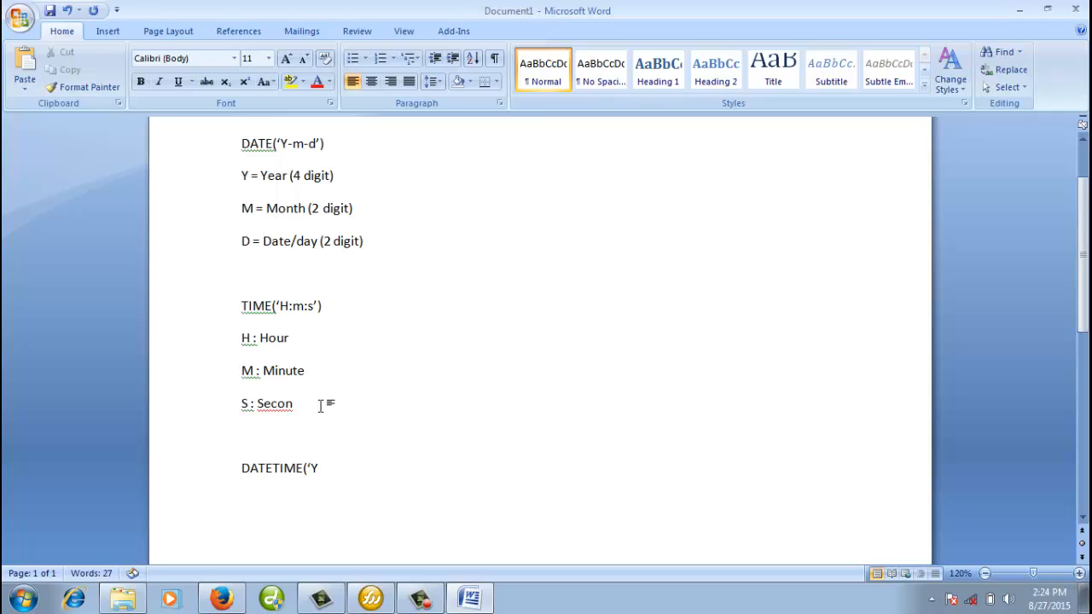
pyautogui.write('-m-d H:i')
pyautogui.press('BackSpace')
pyautogui.write('m:')
pyautogui.write('s')
pyautogui.write("')")
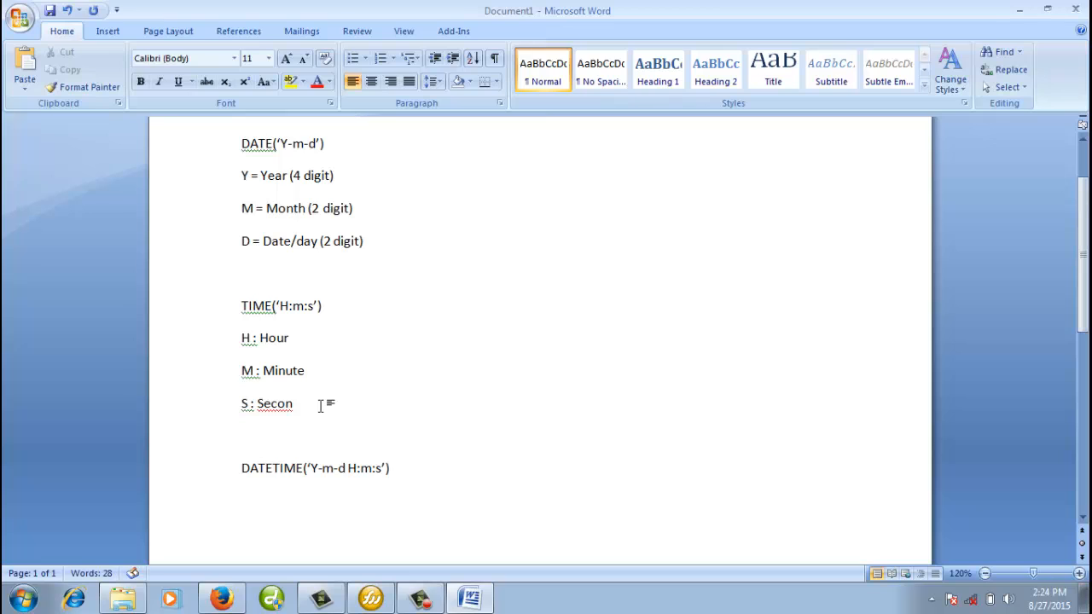
# - Enlarge the font size of the DATETIME('Y-m-d H:m:s') line and of the TIME('H:m:s') line
pyautogui.click(201, 476)
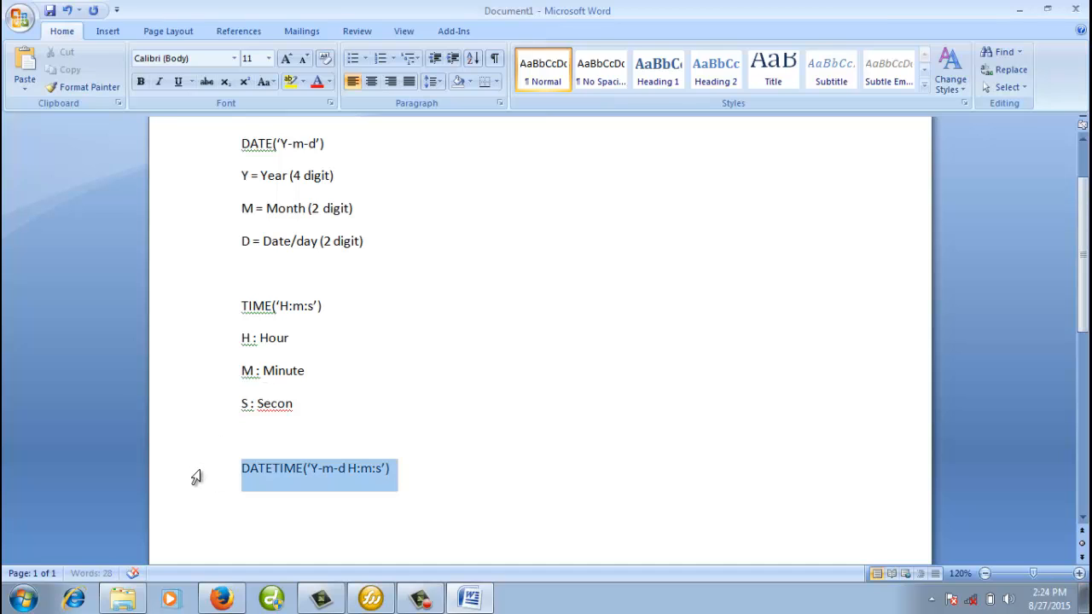
pyautogui.click(269, 59)
pyautogui.click(253, 193)
pyautogui.click(523, 376)
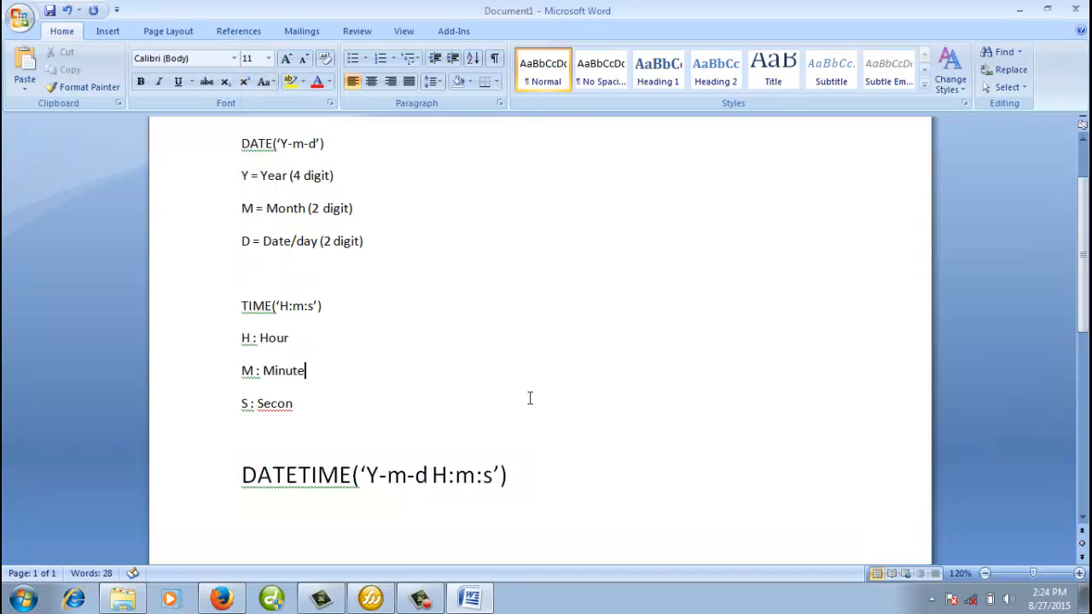
pyautogui.click(183, 309)
pyautogui.click(267, 59)
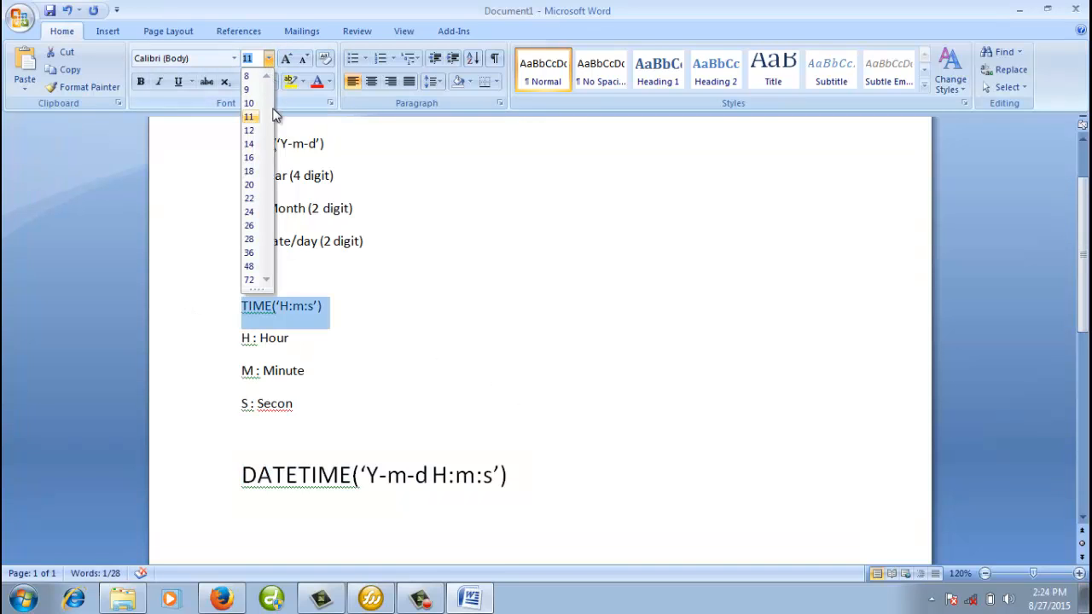
pyautogui.click(249, 185)
pyautogui.scroll(1, 311, 237)
pyautogui.click(310, 237)
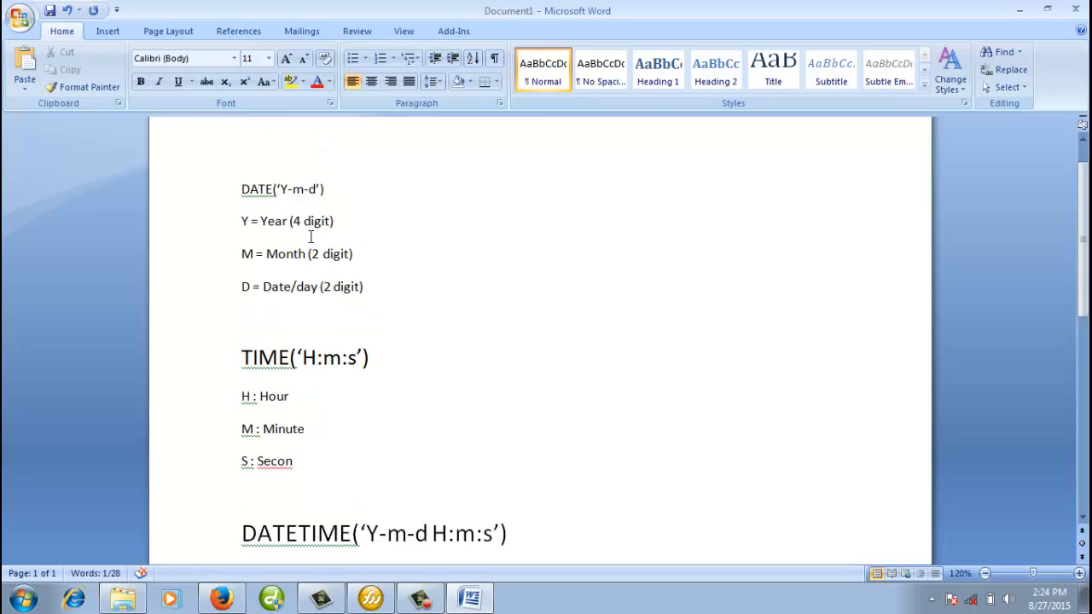
# - Set the font size of the DATE('Y-m-d') line to 14
pyautogui.click(179, 189)
pyautogui.click(269, 59)
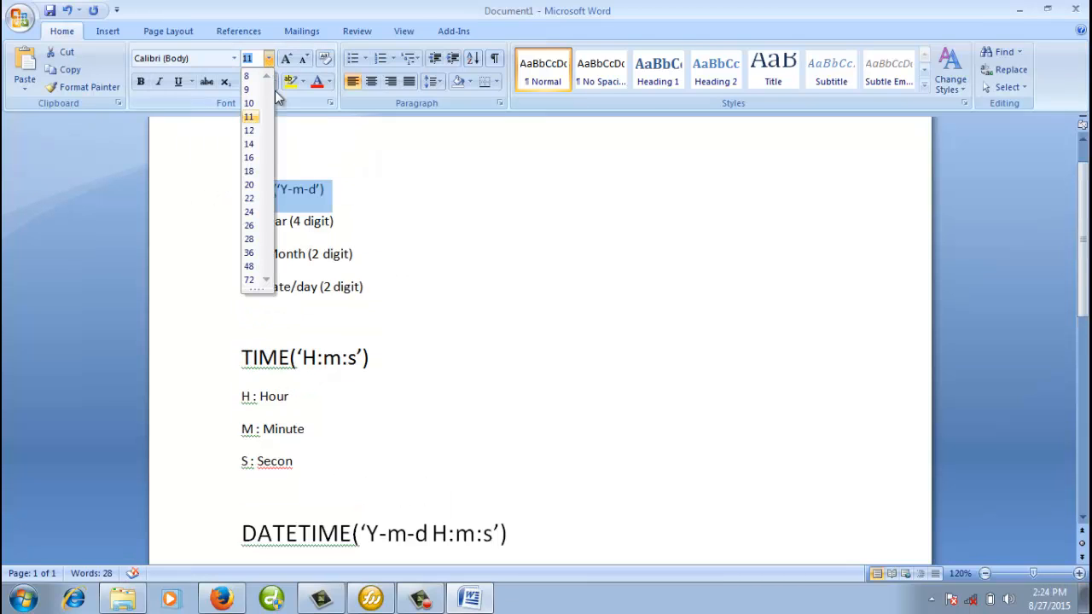
pyautogui.click(249, 145)
pyautogui.click(380, 181)
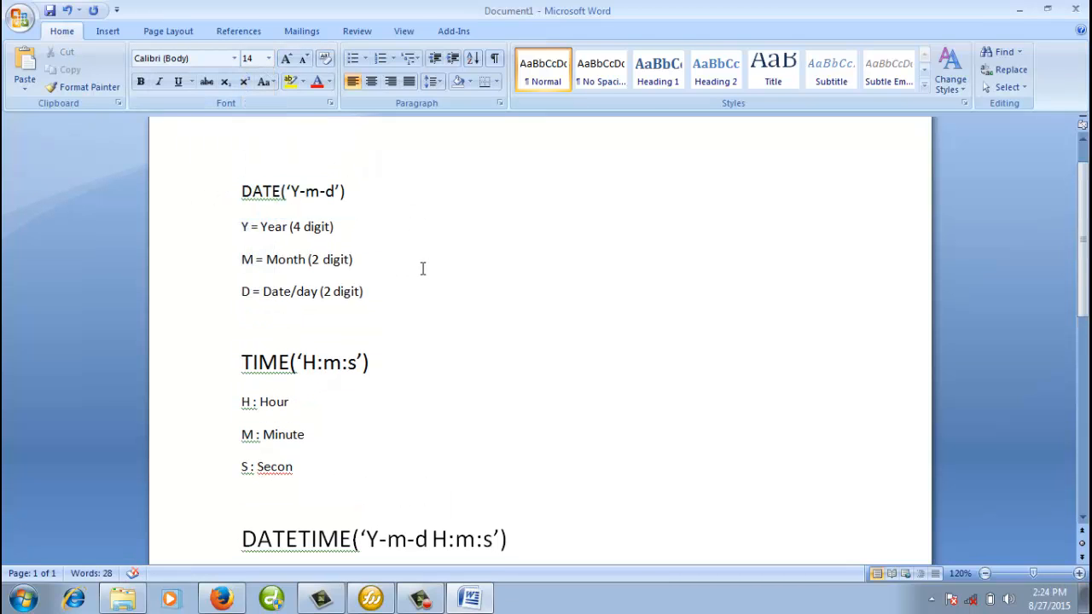
# - Set the font size of the DATE('Y-m-d') line to 16
pyautogui.click(195, 195)
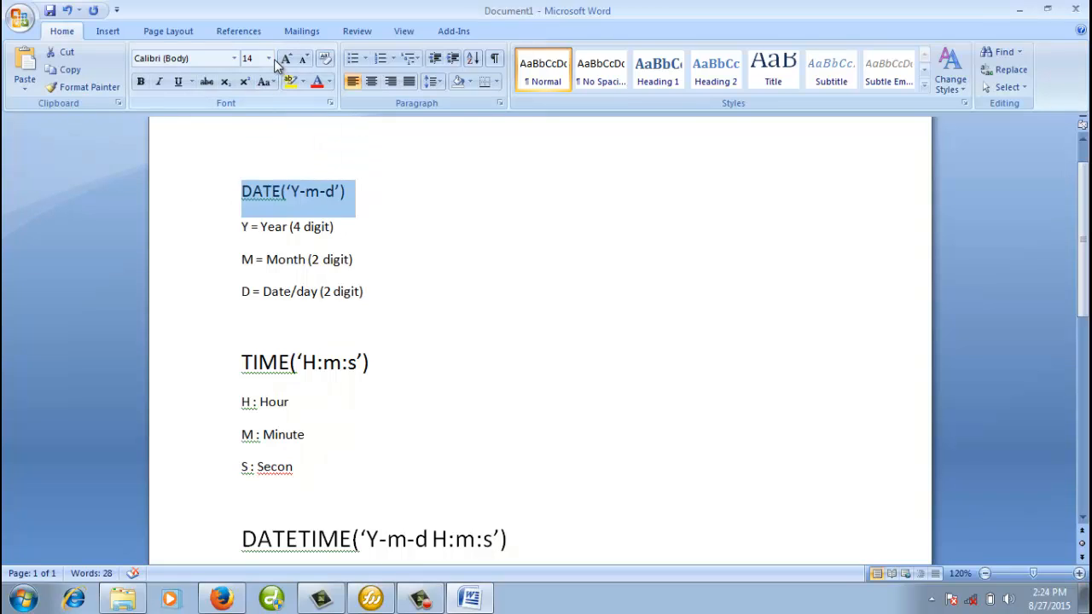
pyautogui.click(269, 59)
pyautogui.click(253, 157)
pyautogui.click(379, 222)
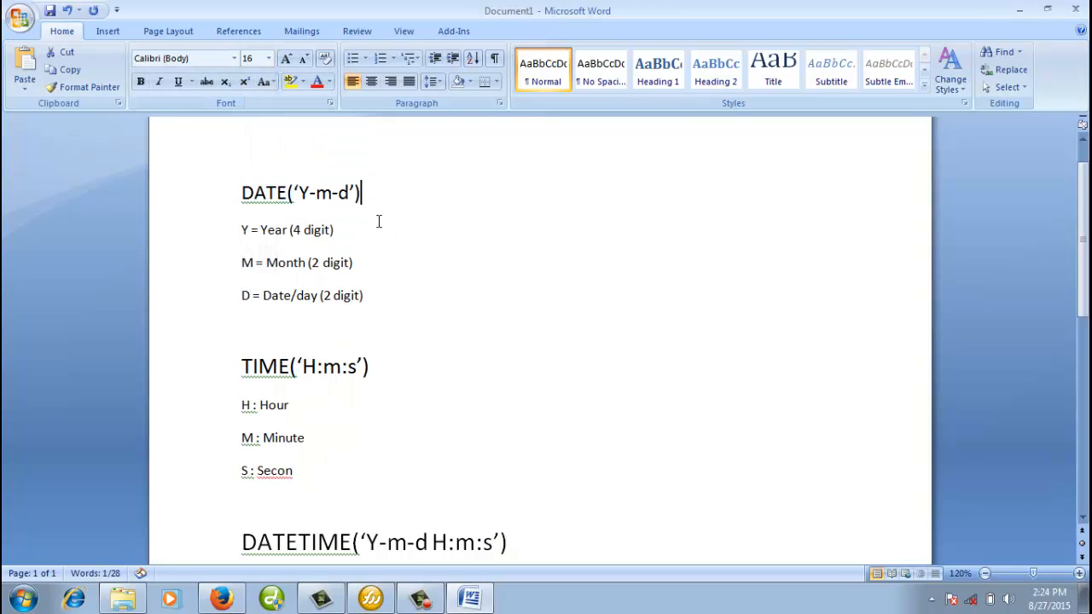
# - Switch back to phpMyAdmin in Firefox and view the rows of the siswa and guru tables
pyautogui.click(222, 599)
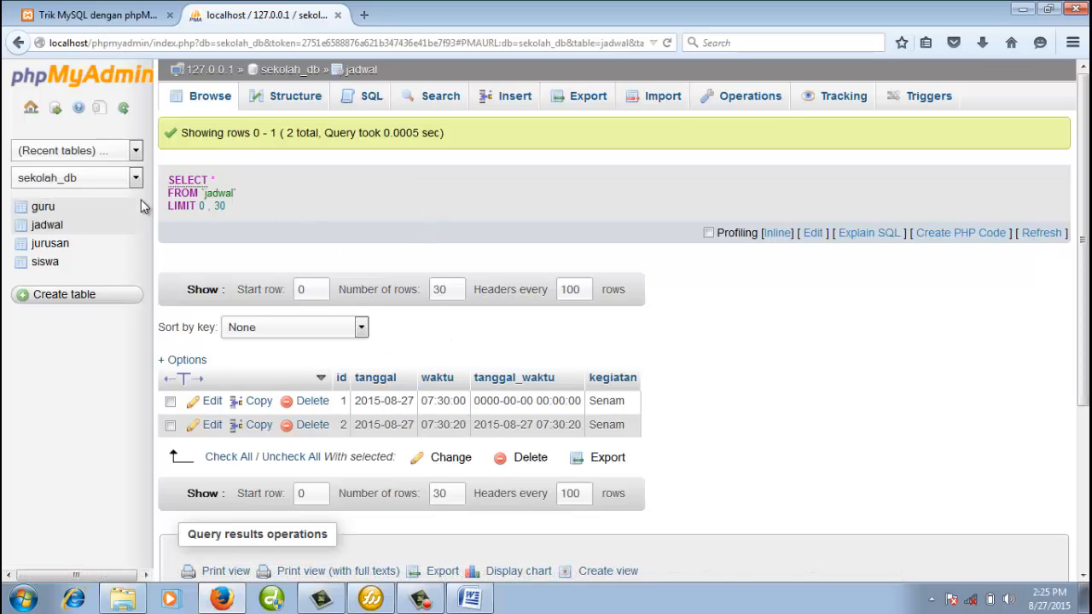
pyautogui.click(45, 263)
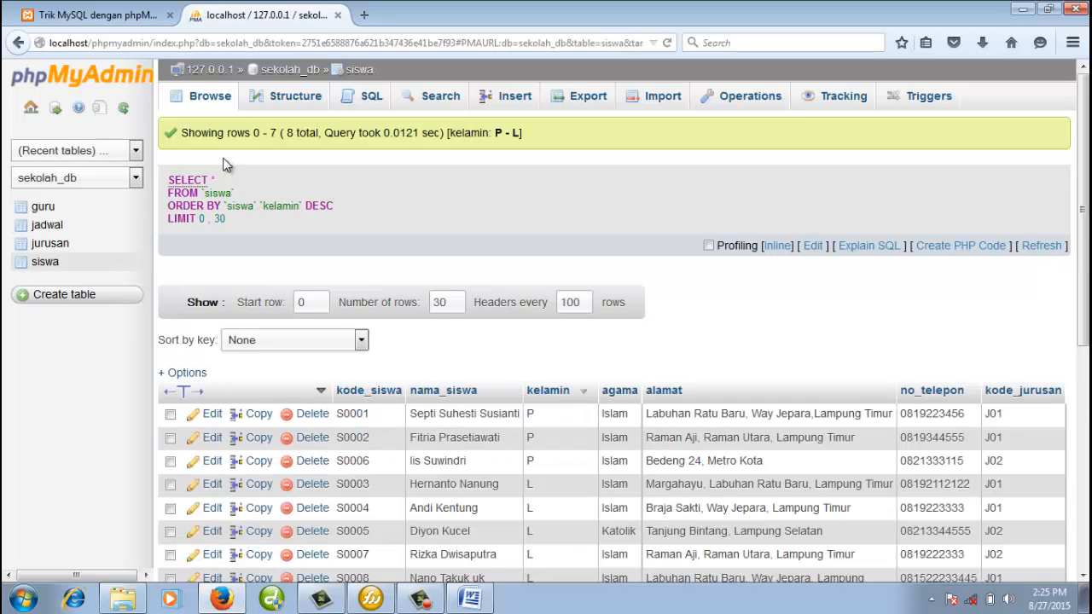
pyautogui.click(43, 207)
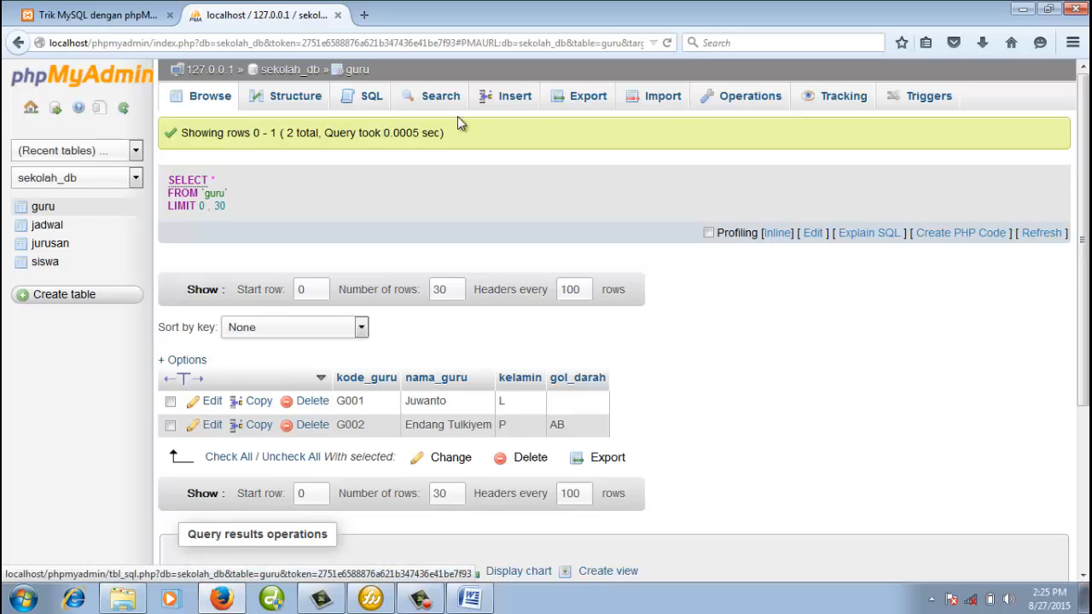
# - Check the structure and rows of the guru table, and request one new column after gol_darah
pyautogui.click(308, 103)
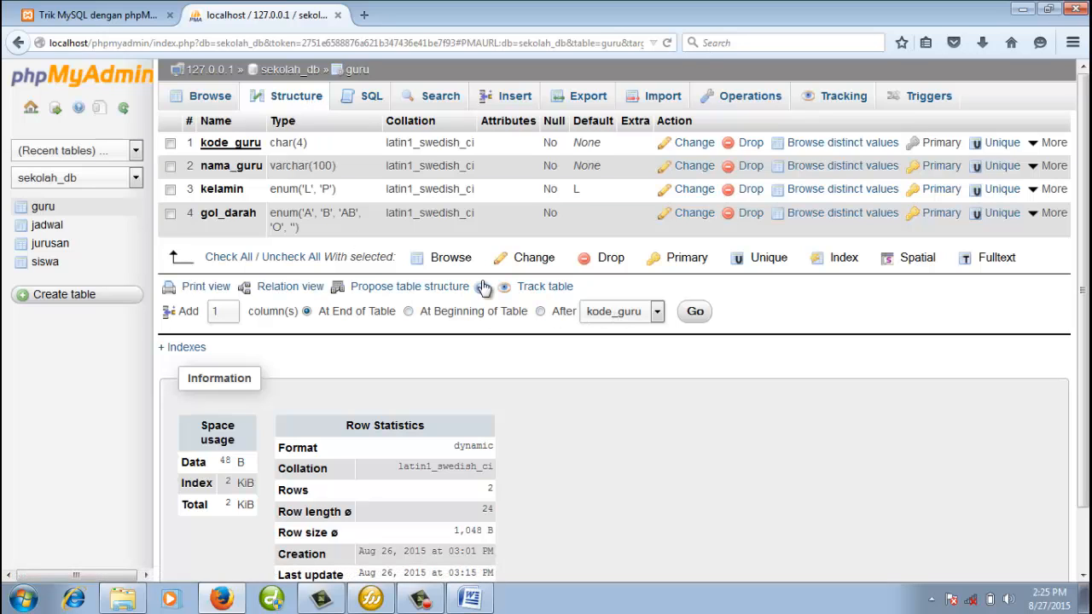
pyautogui.click(42, 207)
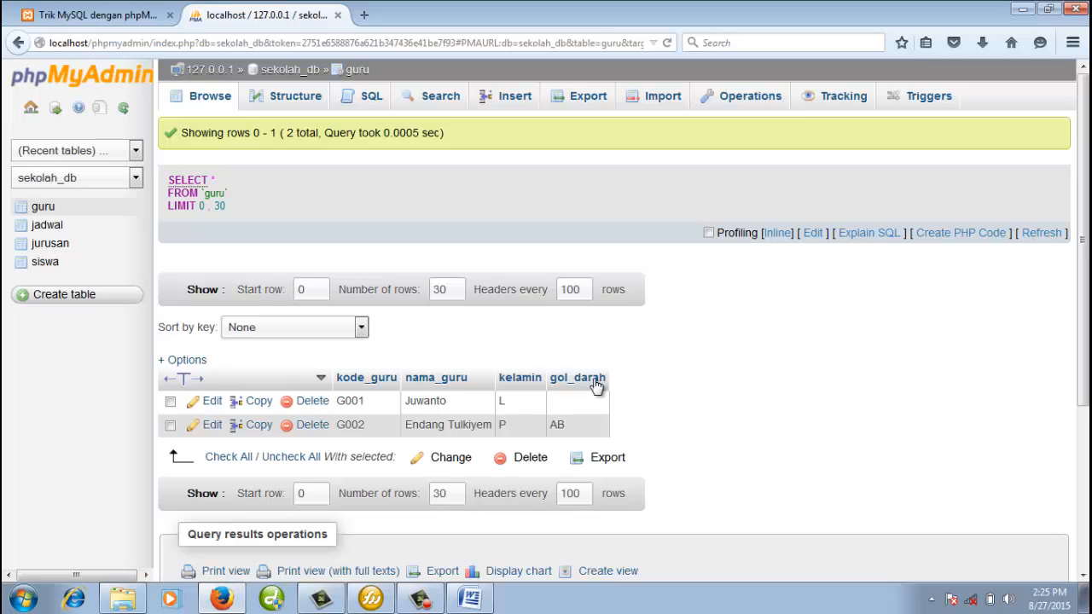
pyautogui.click(302, 99)
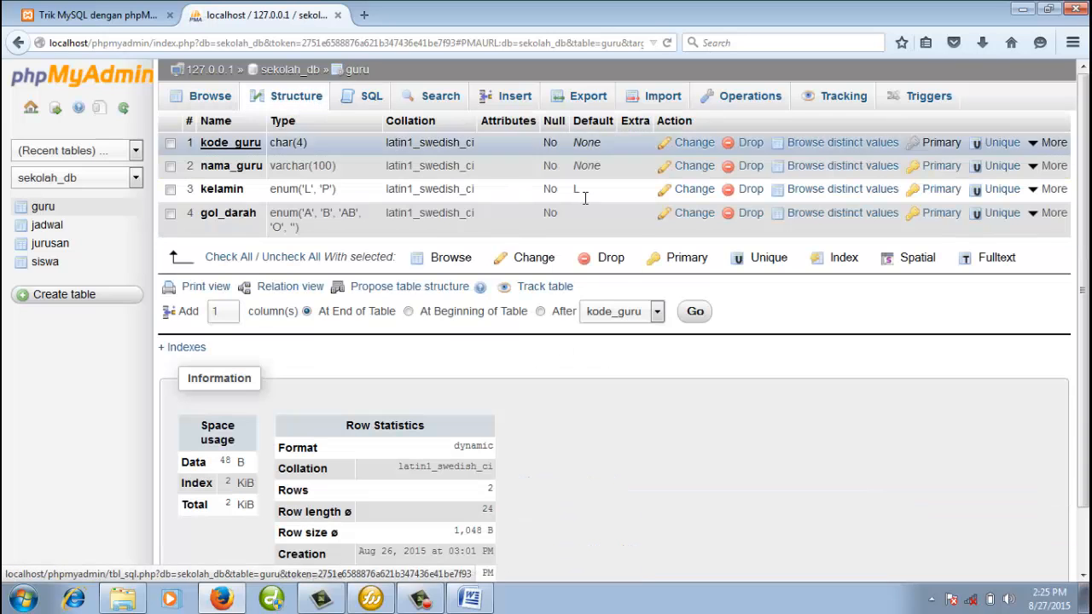
pyautogui.click(636, 312)
pyautogui.click(637, 374)
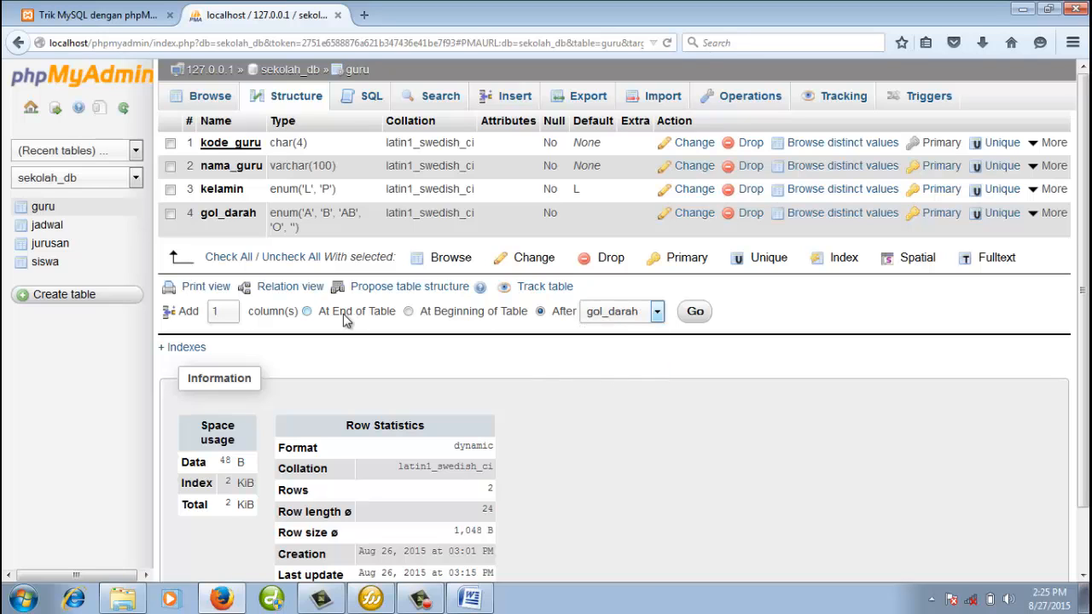
pyautogui.click(695, 312)
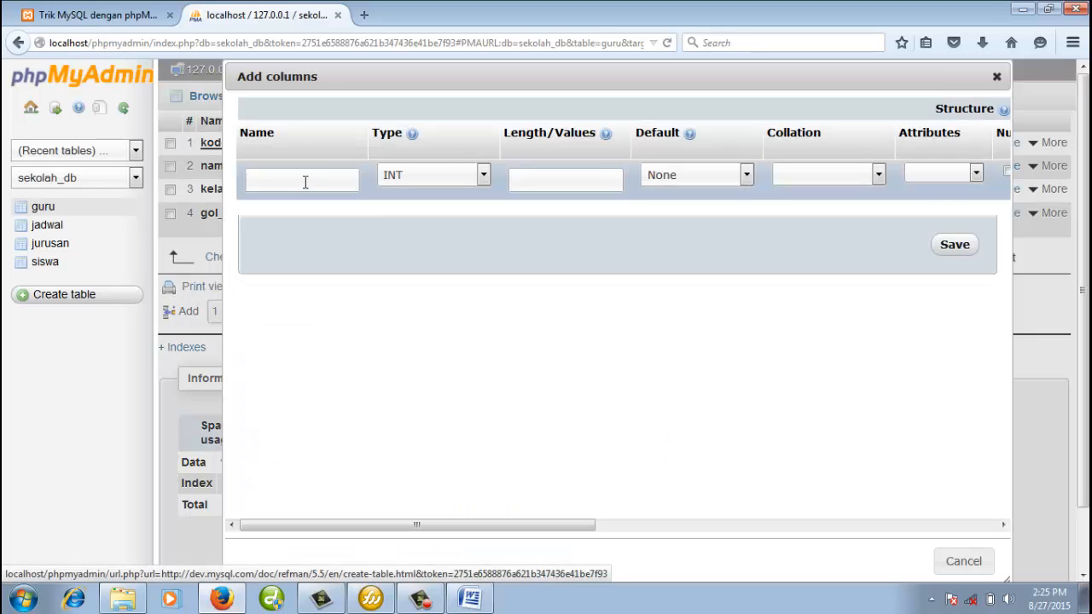
# - Define the new guru column as tanggal_lahir with the type DATE and save it
pyautogui.write('tan')
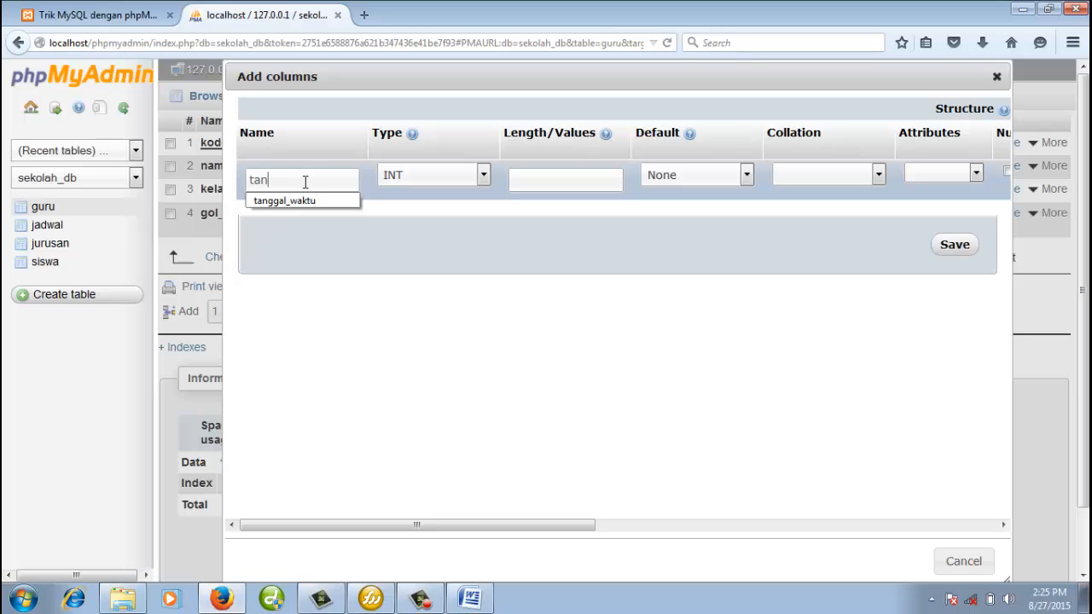
pyautogui.write('ggal_lahir')
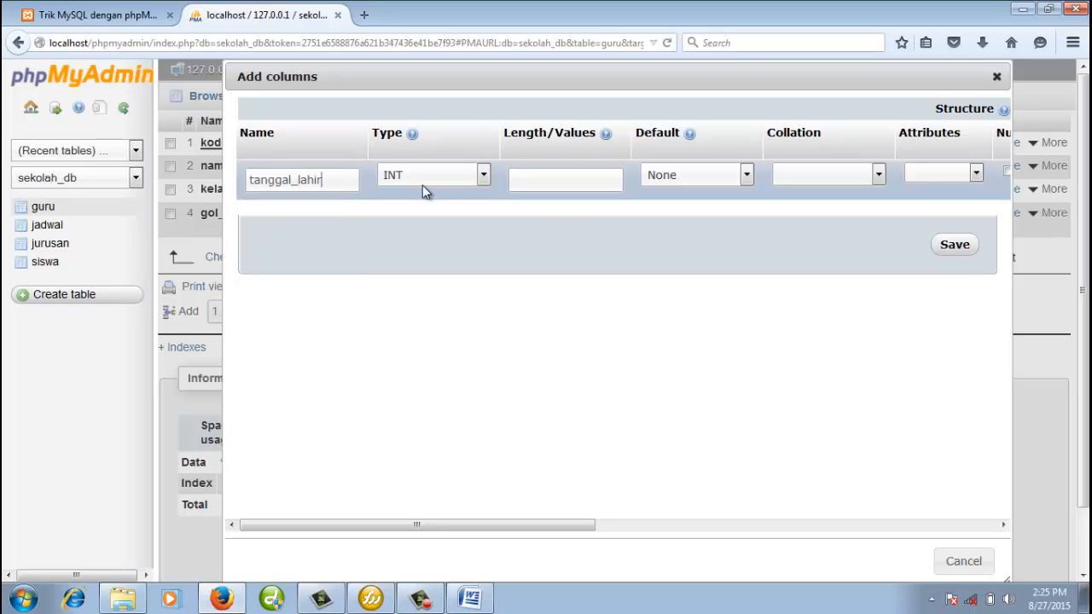
pyautogui.click(440, 176)
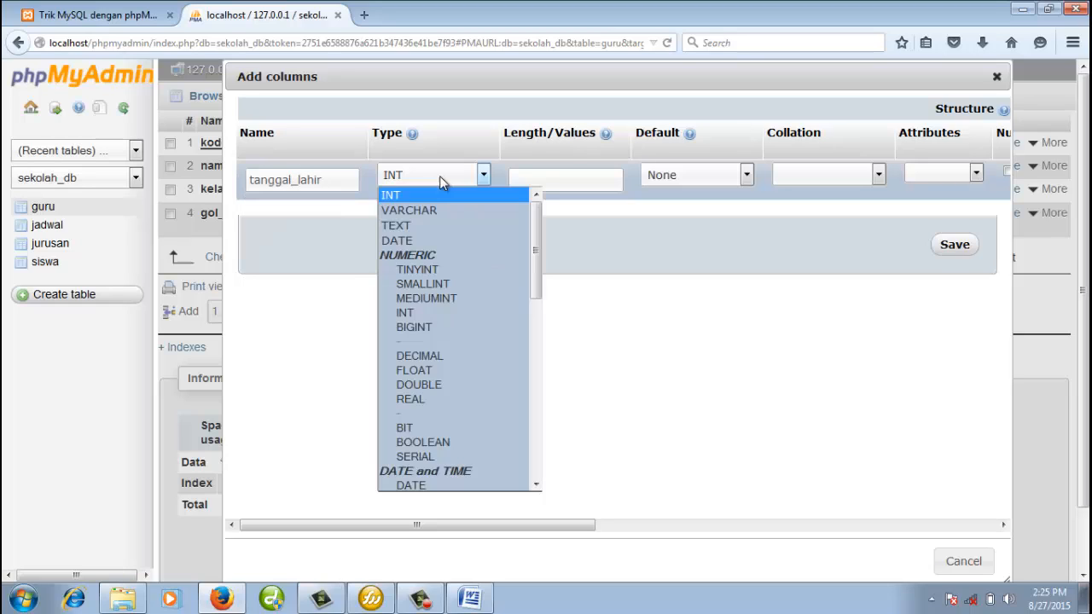
pyautogui.scroll(-2, 459, 354)
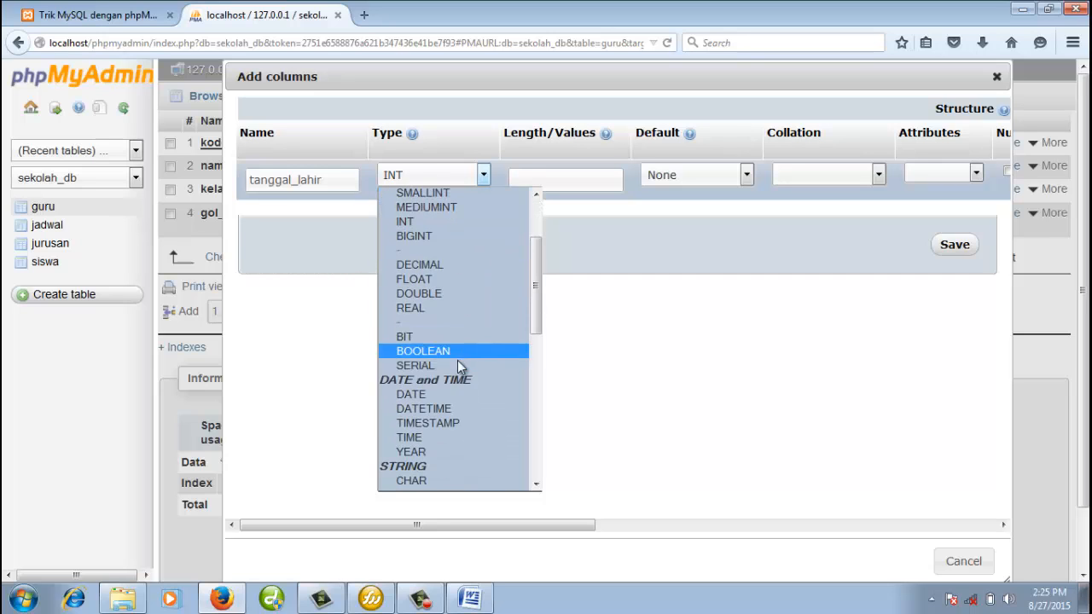
pyautogui.click(451, 397)
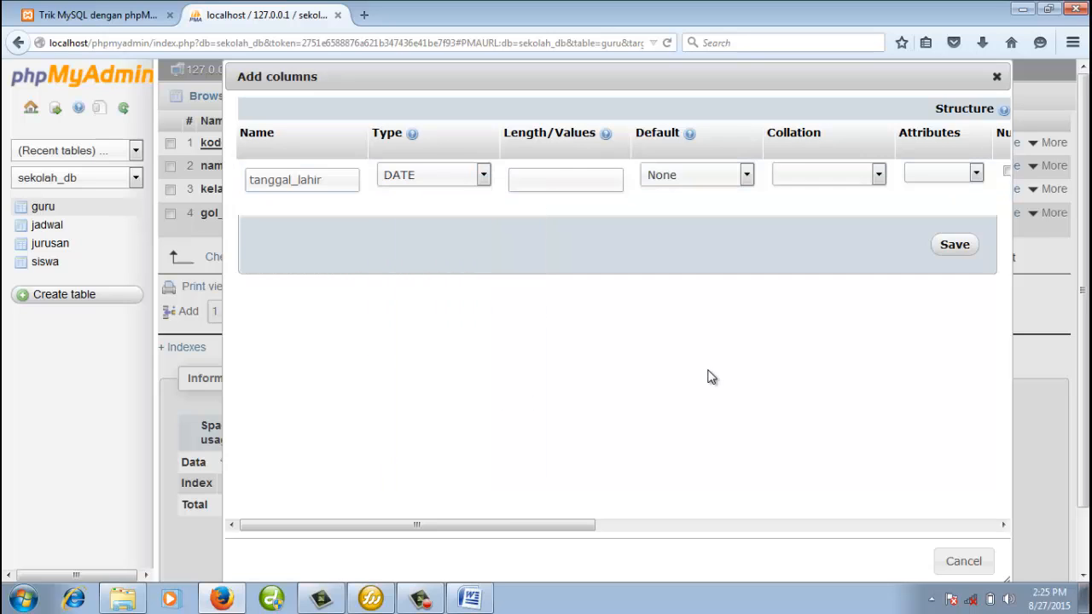
pyautogui.click(955, 245)
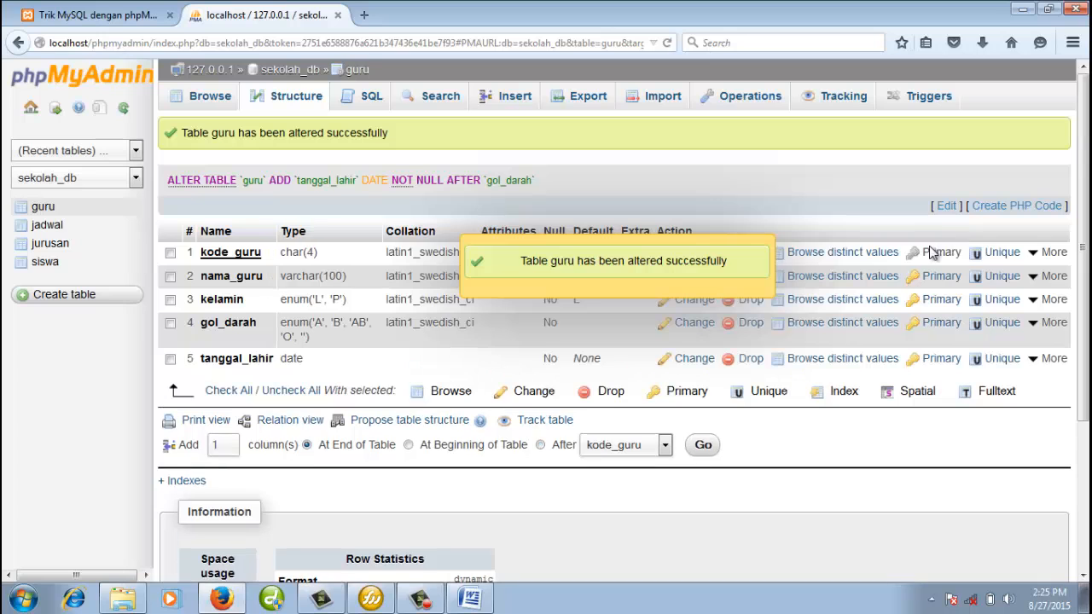
# - Edit row G001 of the guru table, fill in the teacher's date of birth in tanggal_lahir, and save the row
pyautogui.click(215, 97)
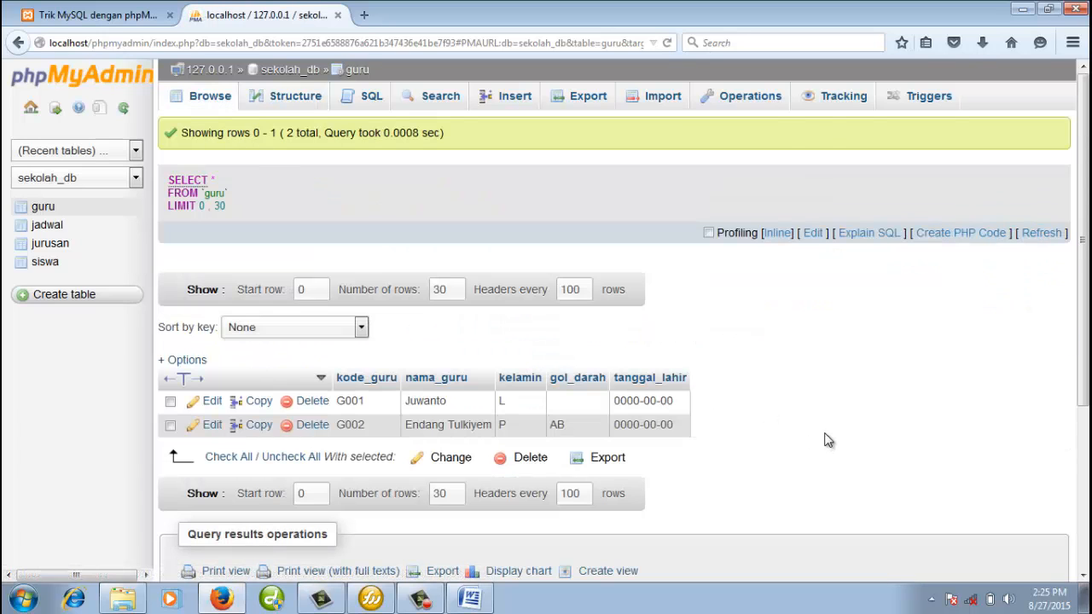
pyautogui.click(212, 402)
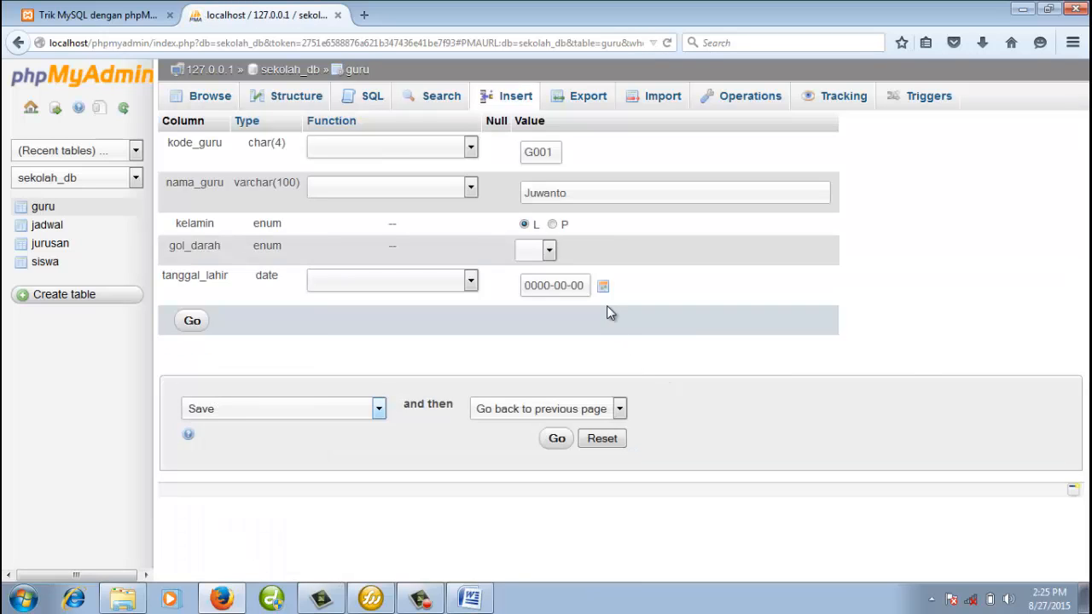
pyautogui.click(603, 286)
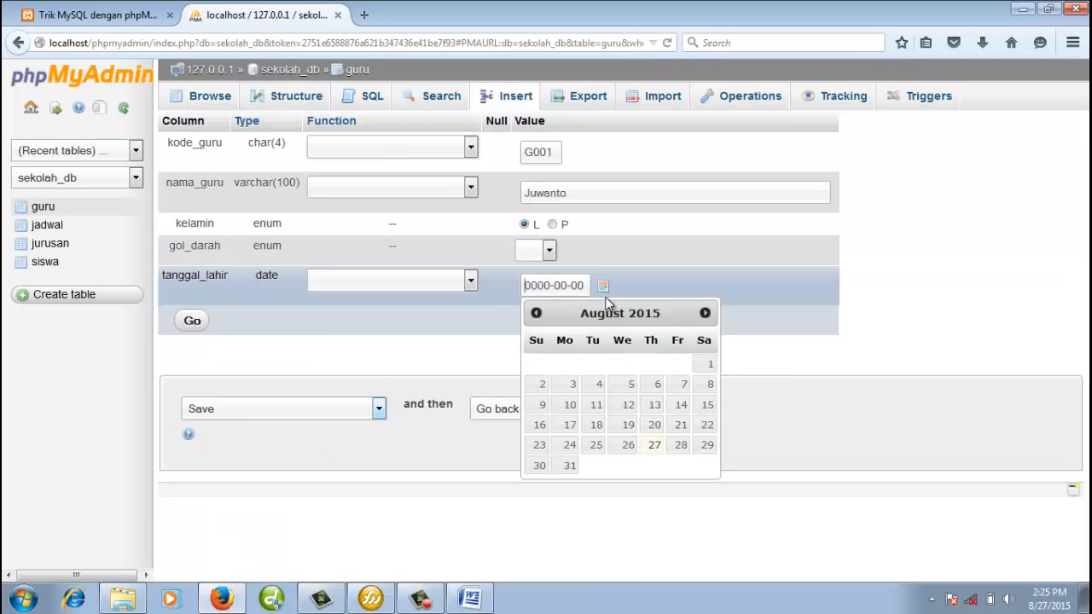
pyautogui.click(654, 406)
pyautogui.moveTo(550, 288); pyautogui.dragTo(529, 289)
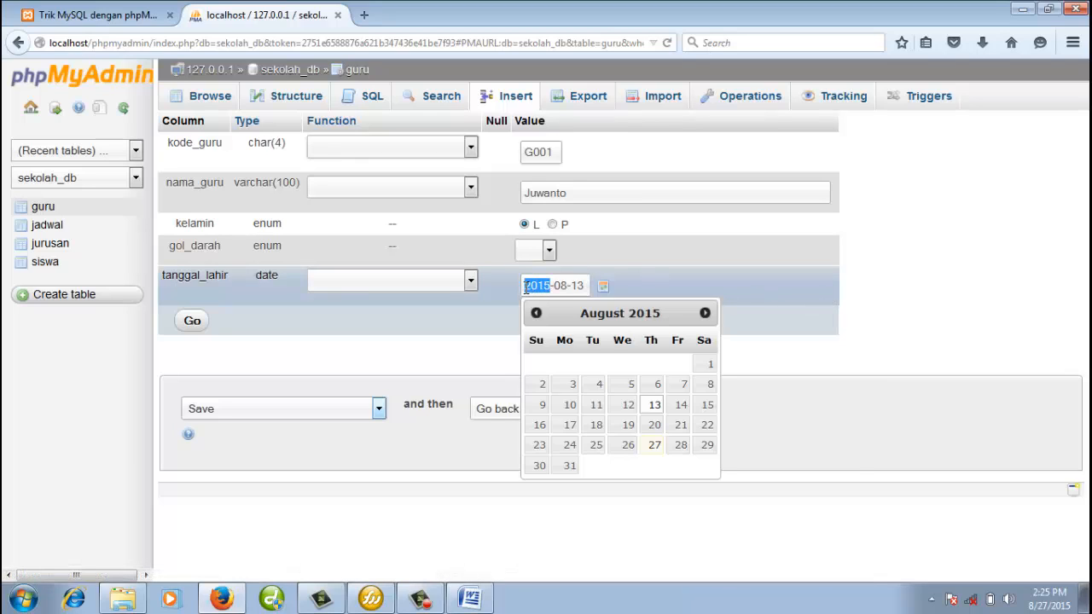
pyautogui.write('198')
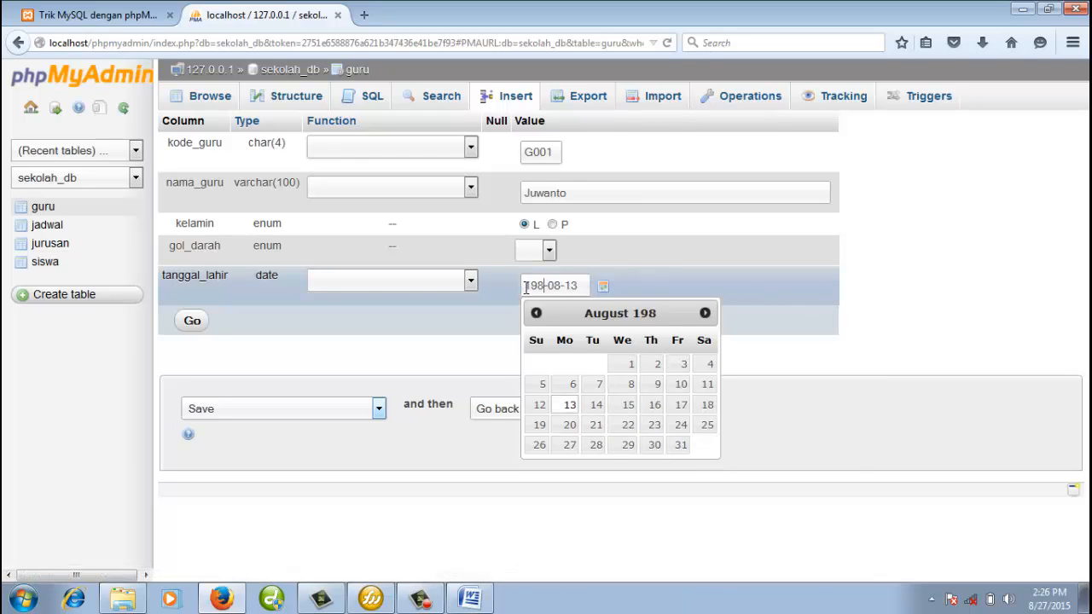
pyautogui.press('BackSpace')
pyautogui.write('92')
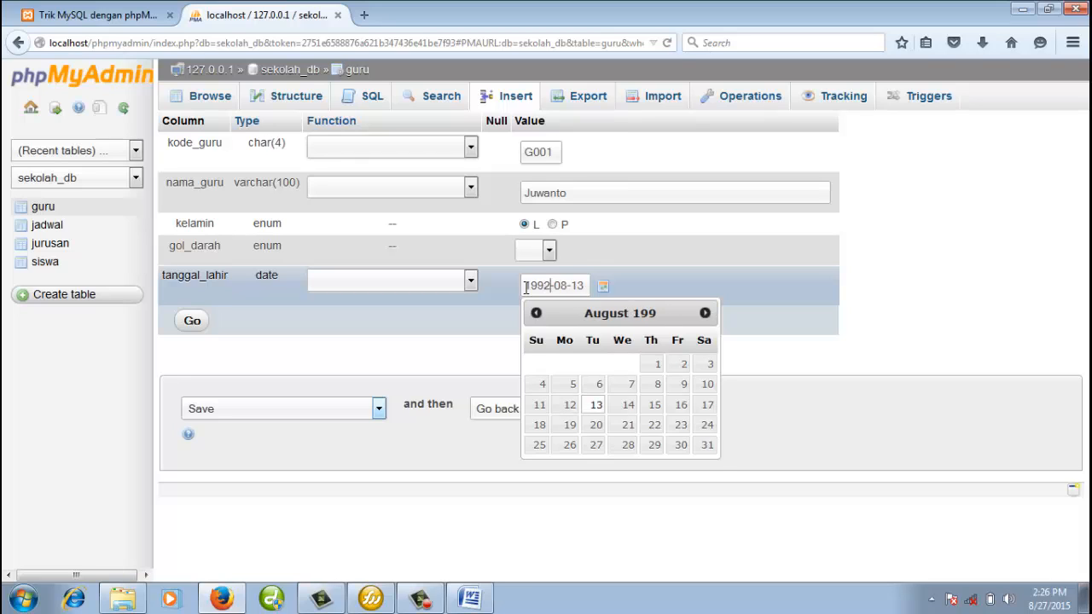
pyautogui.click(957, 343)
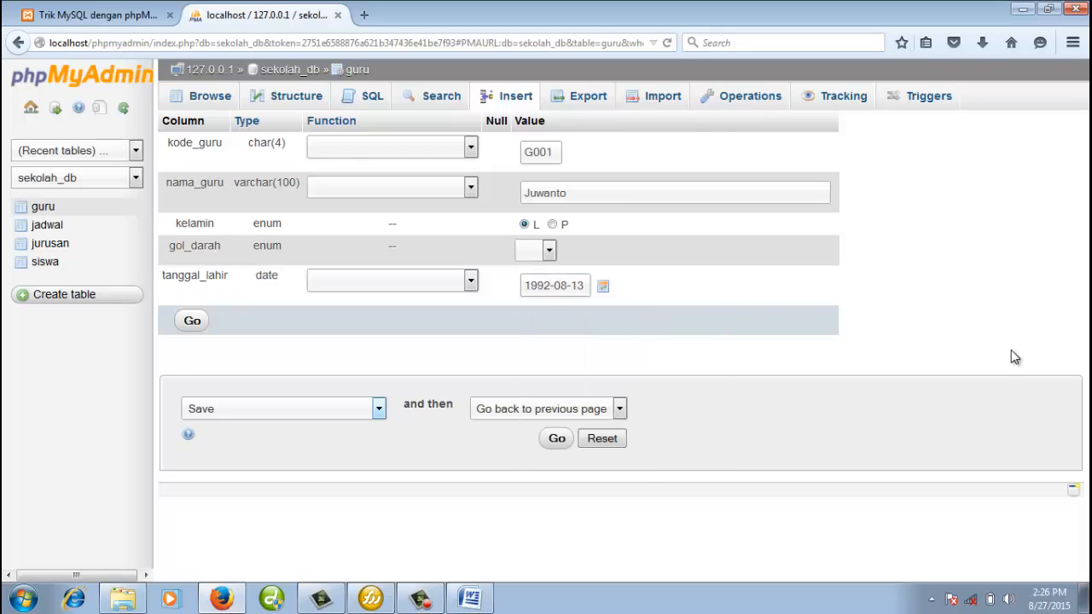
pyautogui.click(193, 323)
# - Edit row G002 of the guru table, fill in the teacher's date of birth in tanggal_lahir, and save the row
pyautogui.scroll(-4, 488, 383)
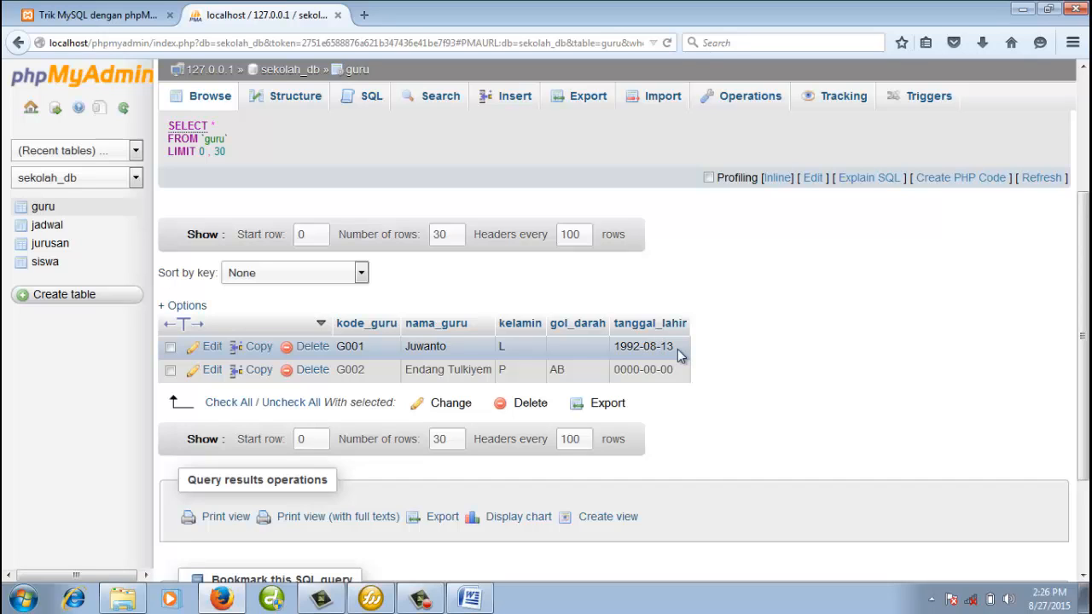
pyautogui.click(215, 370)
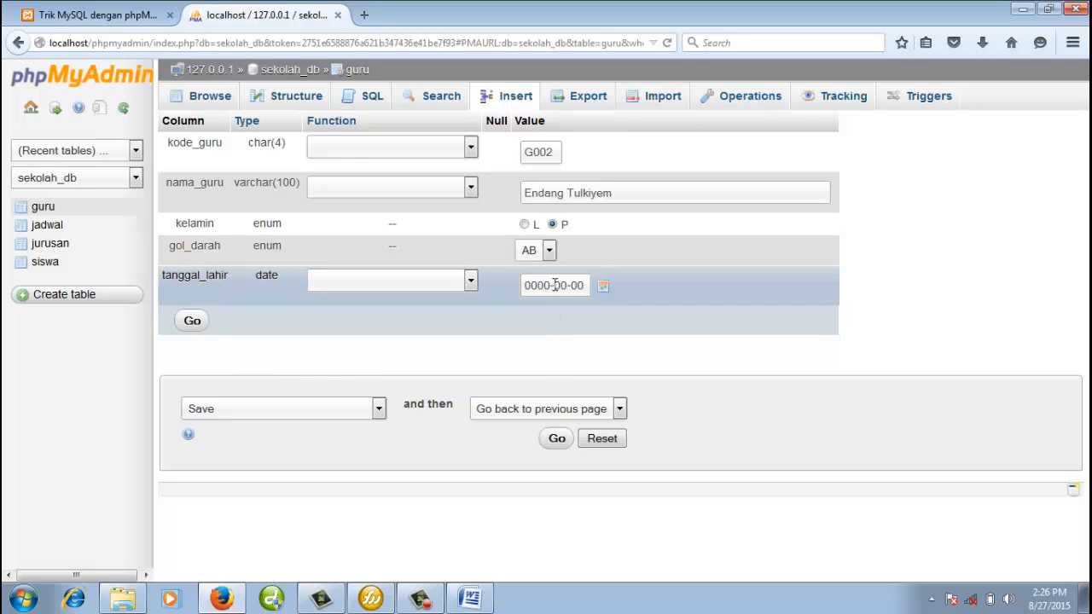
pyautogui.moveTo(580, 287); pyautogui.dragTo(499, 290)
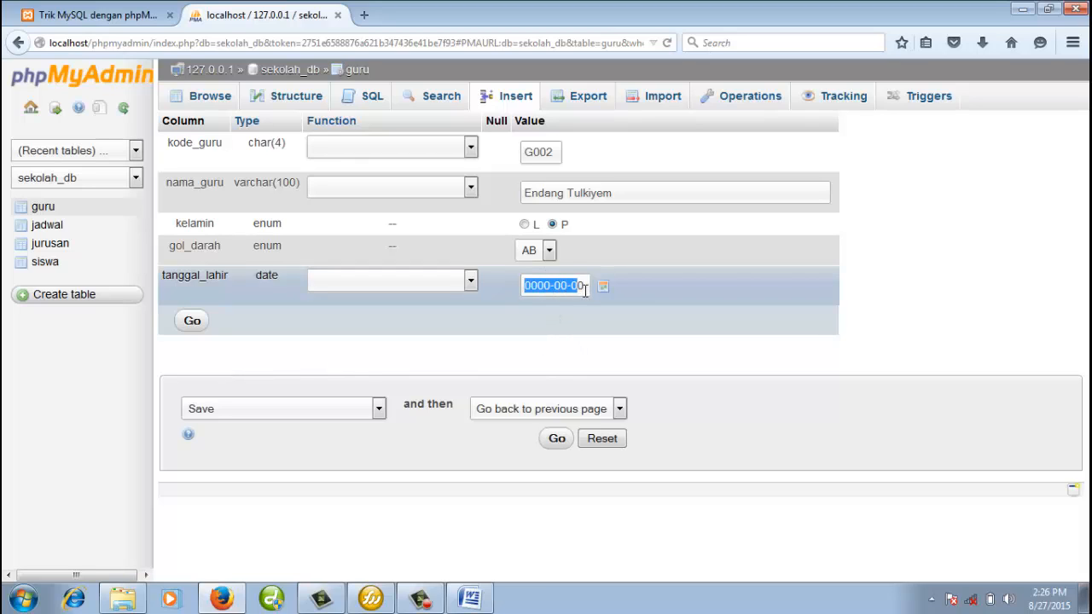
pyautogui.moveTo(585, 290); pyautogui.dragTo(504, 291)
pyautogui.write('1993')
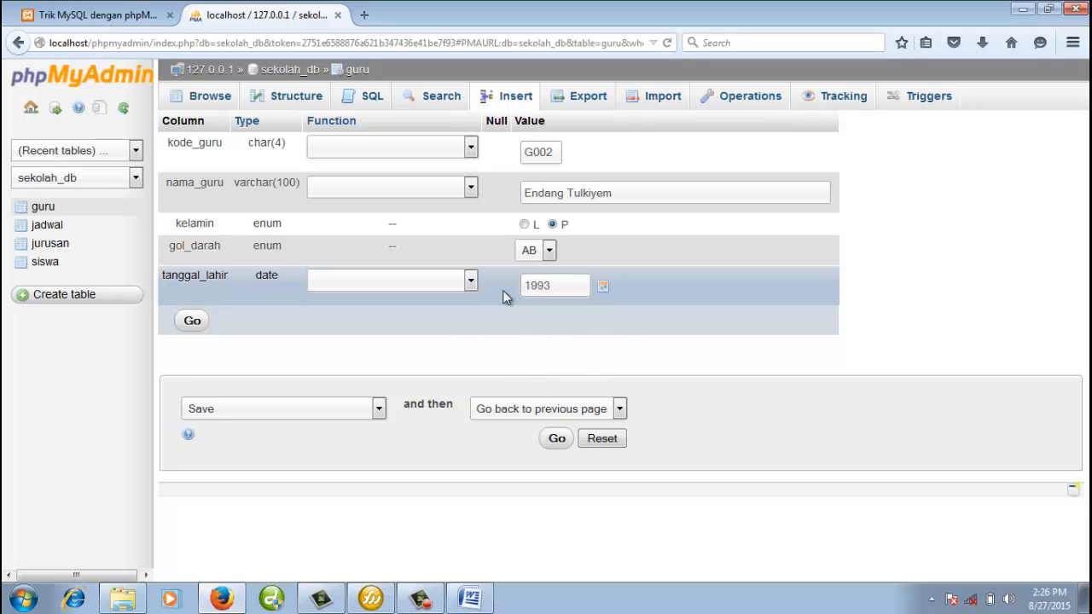
pyautogui.write('-05-25')
pyautogui.click(191, 321)
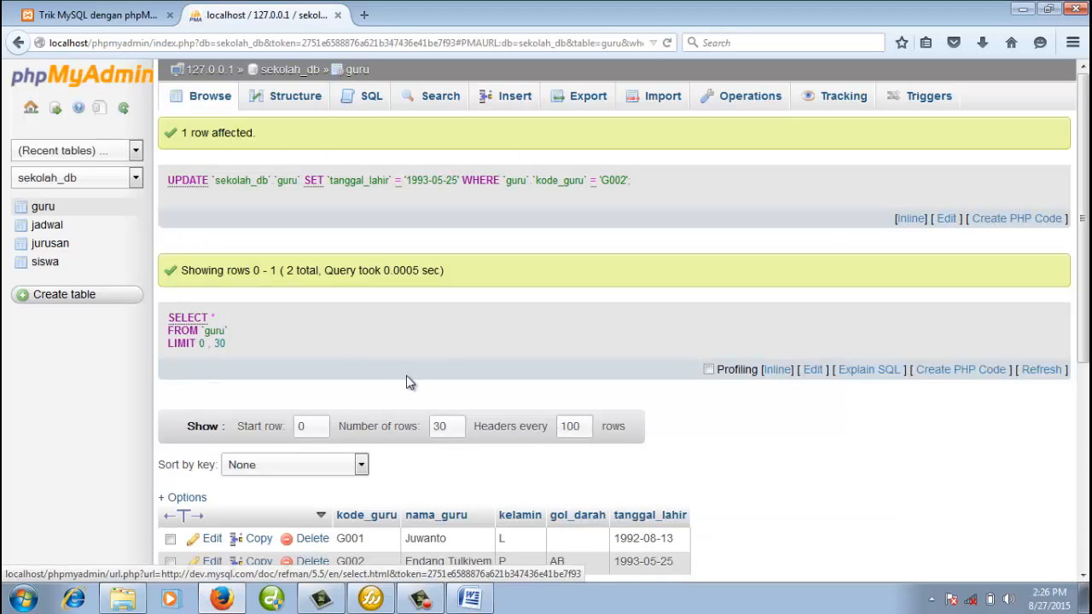
pyautogui.scroll(-4, 657, 388)
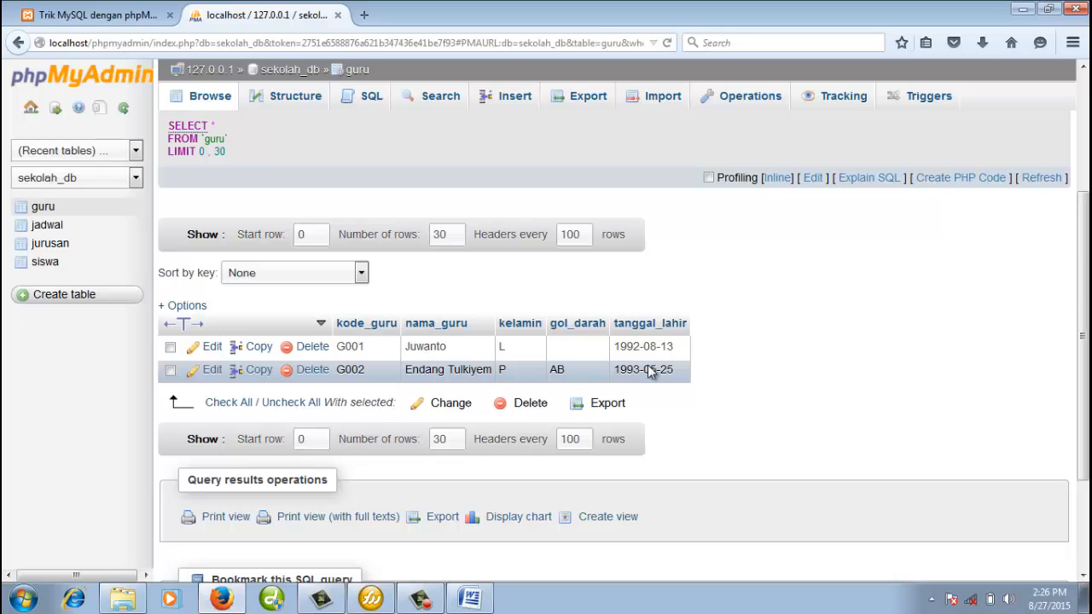
# - Switch to the Word document and add the heading NAMA BULAN below the DATETIME('Y-m-d H:m:s') line
pyautogui.click(470, 599)
pyautogui.scroll(-3, 512, 376)
pyautogui.click(528, 360)
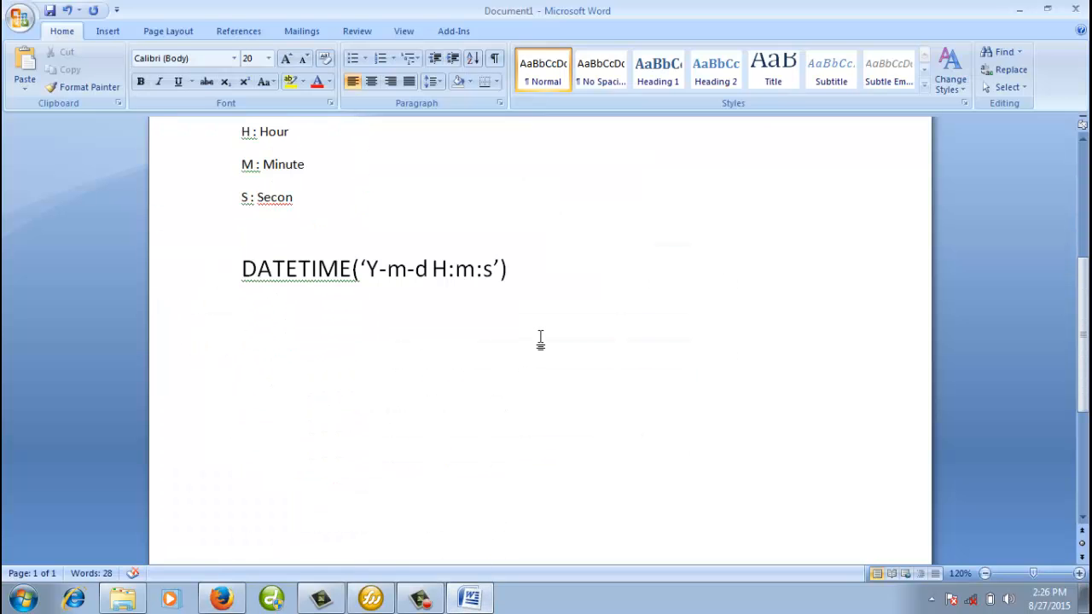
pyautogui.press('Return')
pyautogui.write('bu')
pyautogui.write('NAMA BULAN')
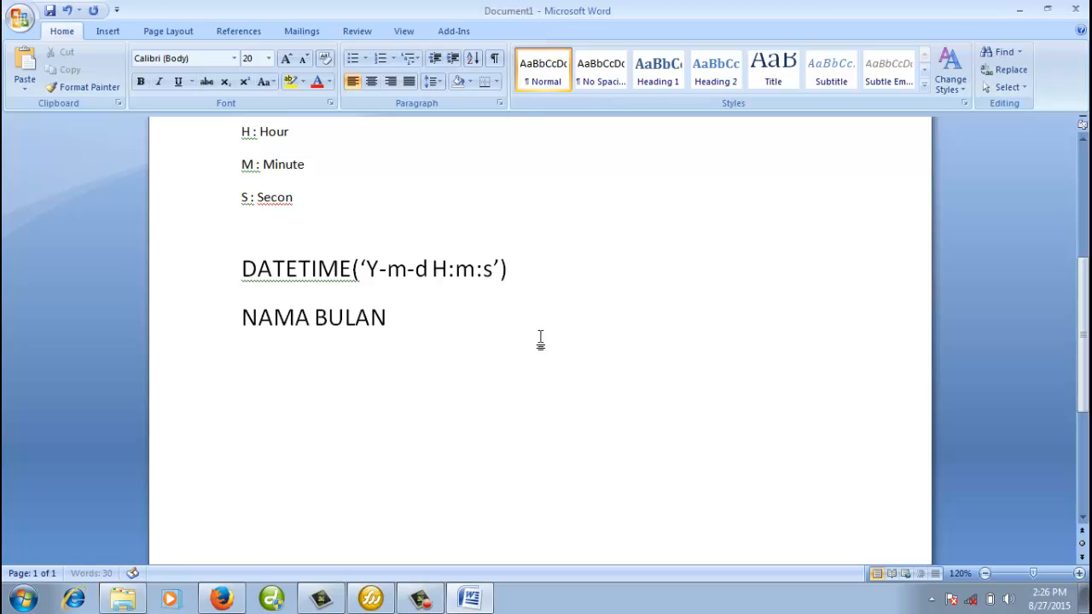
# - List the months 01 = Januari, 02 = Februari and 03 = Maret on separate lines under NAMA BULAN
pyautogui.press('Return')
pyautogui.write('Jan')
pyautogui.press('BackSpace')
pyautogui.press('BackSpace')
pyautogui.press('BackSpace')
pyautogui.write('01 =')
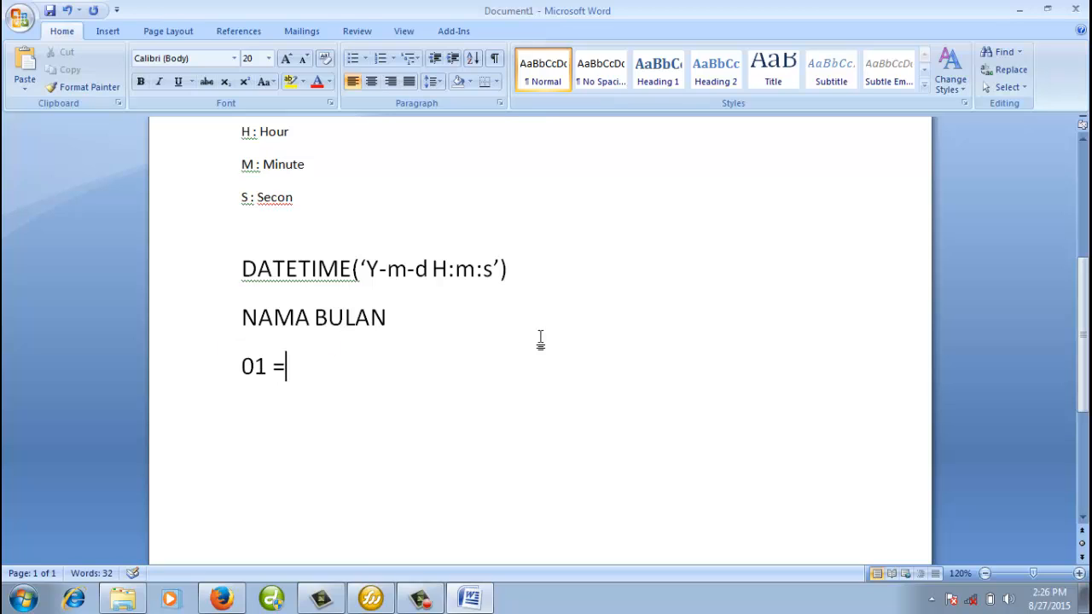
pyautogui.write(' Januari')
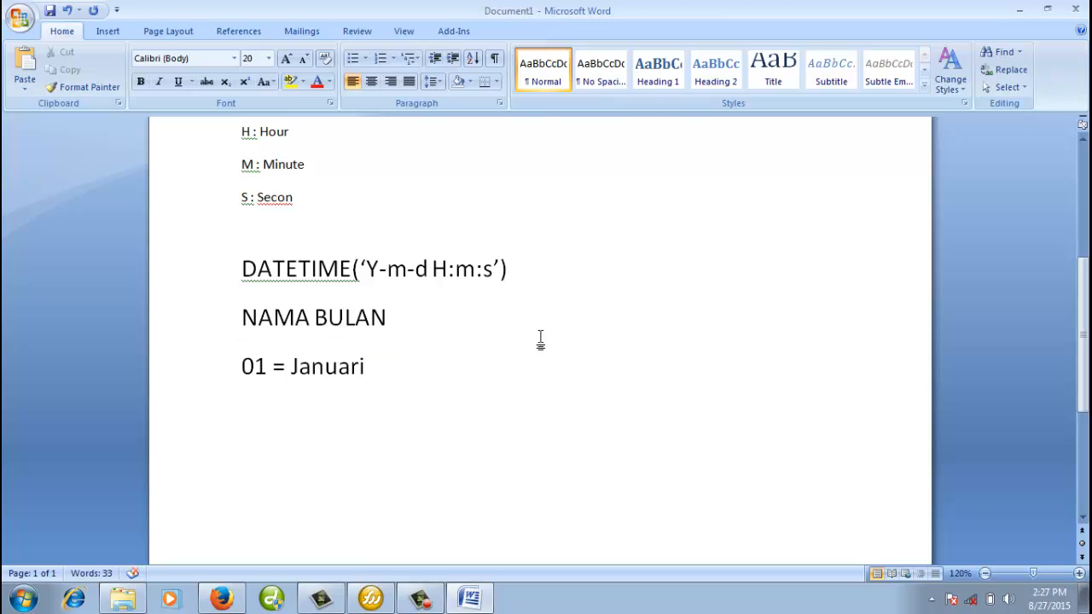
pyautogui.press('Return')
pyautogui.write('02 = Februari')
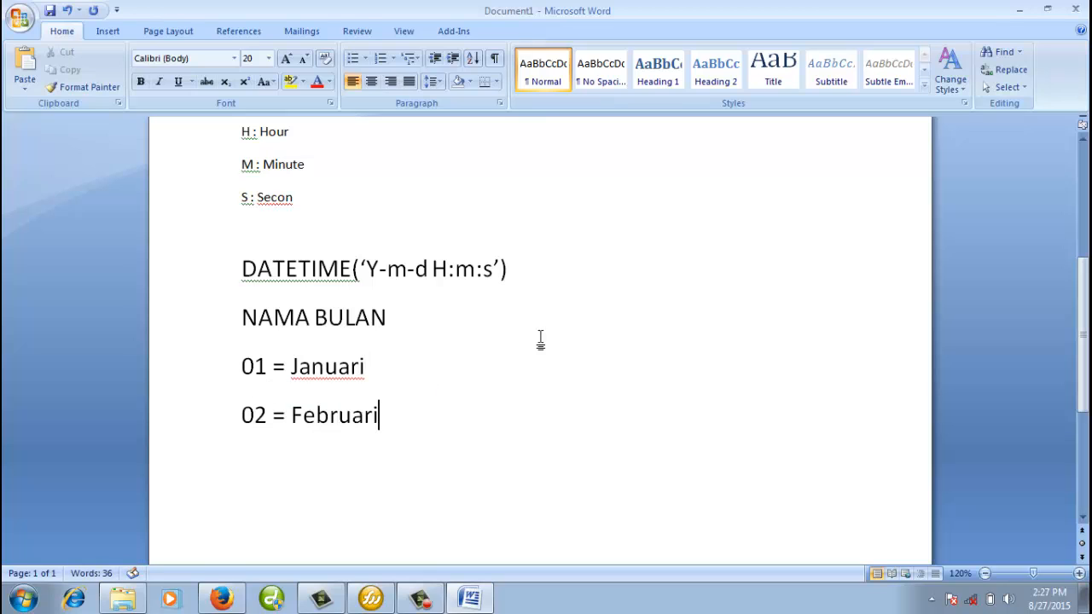
pyautogui.press('Return')
pyautogui.write('0')
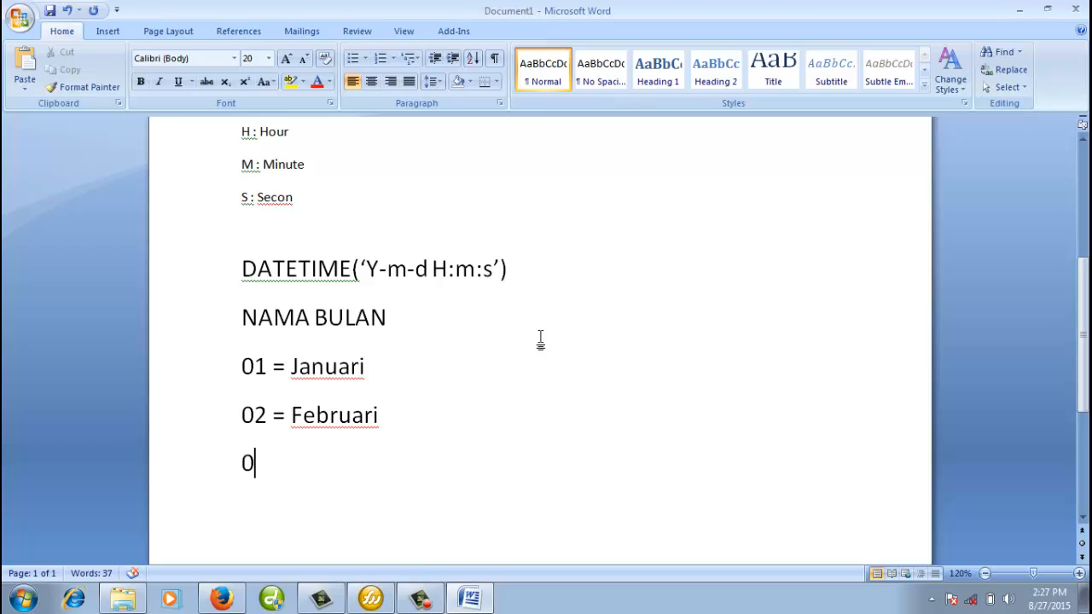
pyautogui.write('3 = Maret')
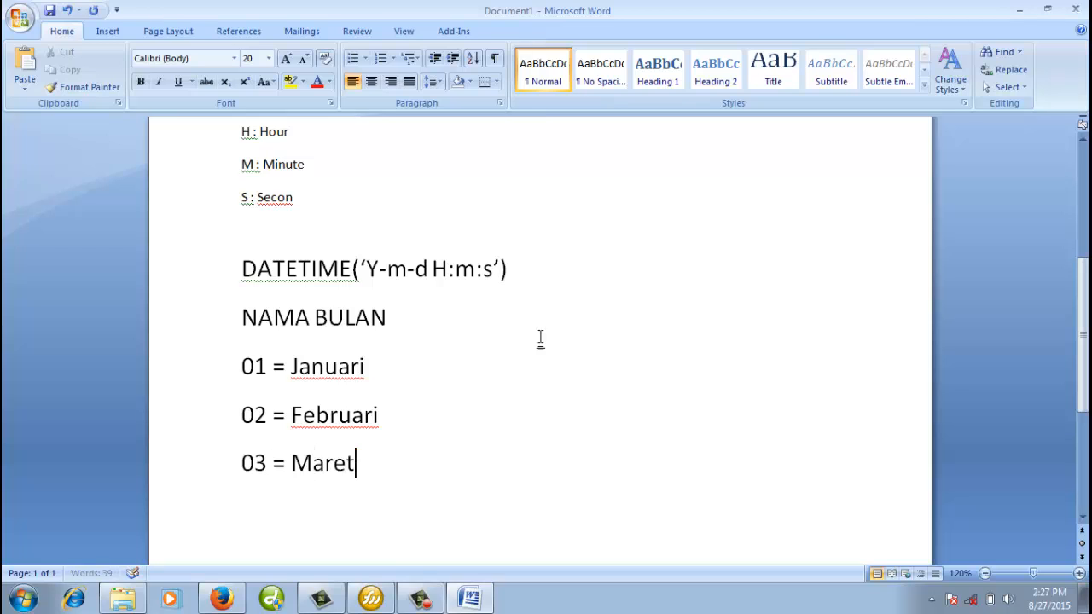
# - Continue the month list with the lines 09 = September, 10 = Oktober and 12 = Desember
pyautogui.press('Return')
pyautogui.scroll(-2, 558, 363)
pyautogui.write('09 = ')
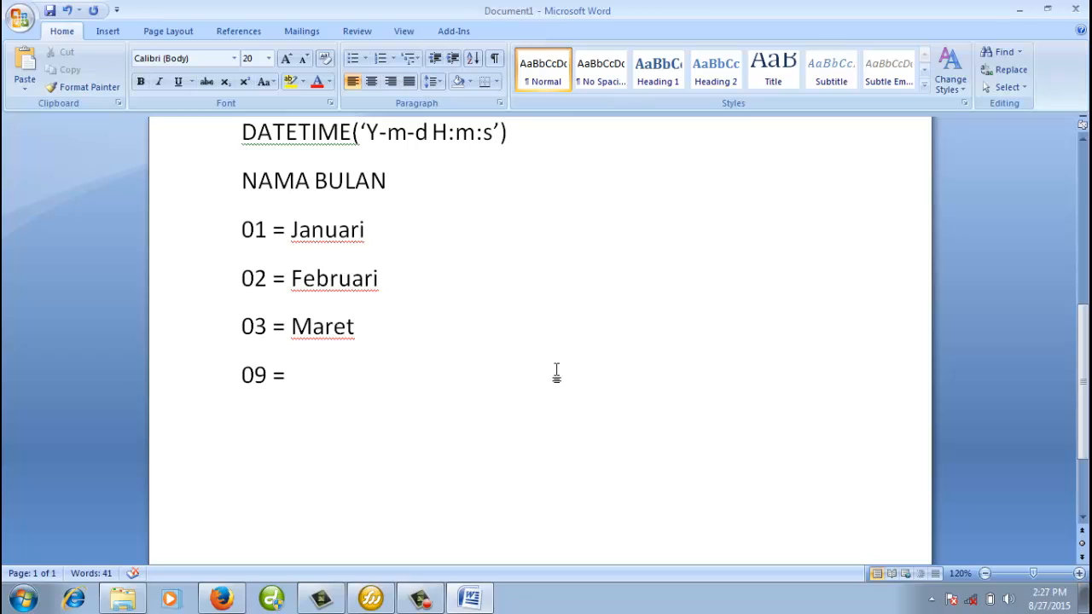
pyautogui.write('September')
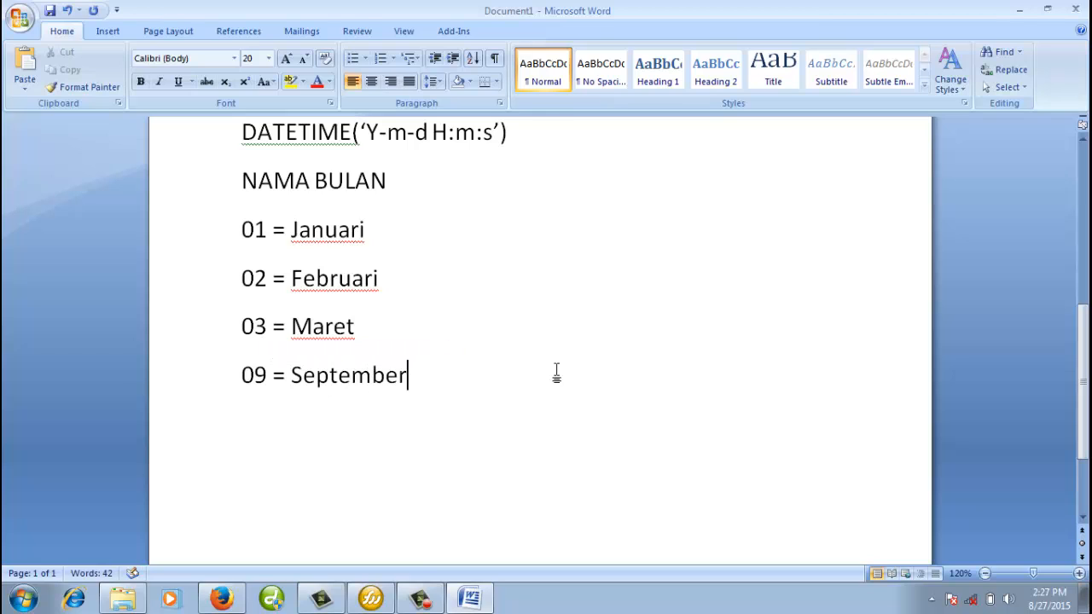
pyautogui.press('Return')
pyautogui.write('10 = Oktober ')
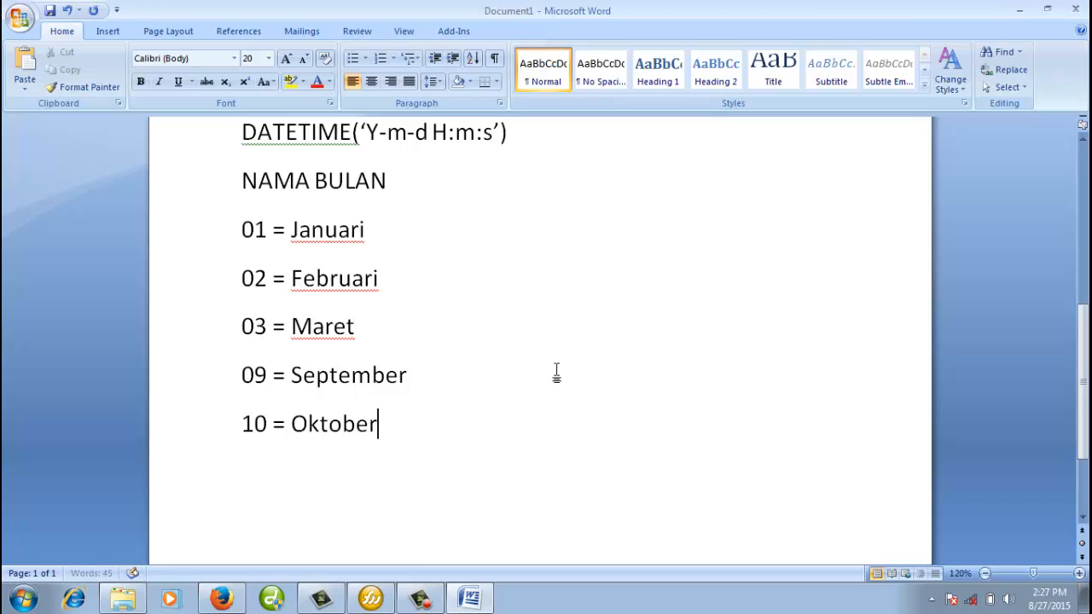
pyautogui.write('12 = Desember')
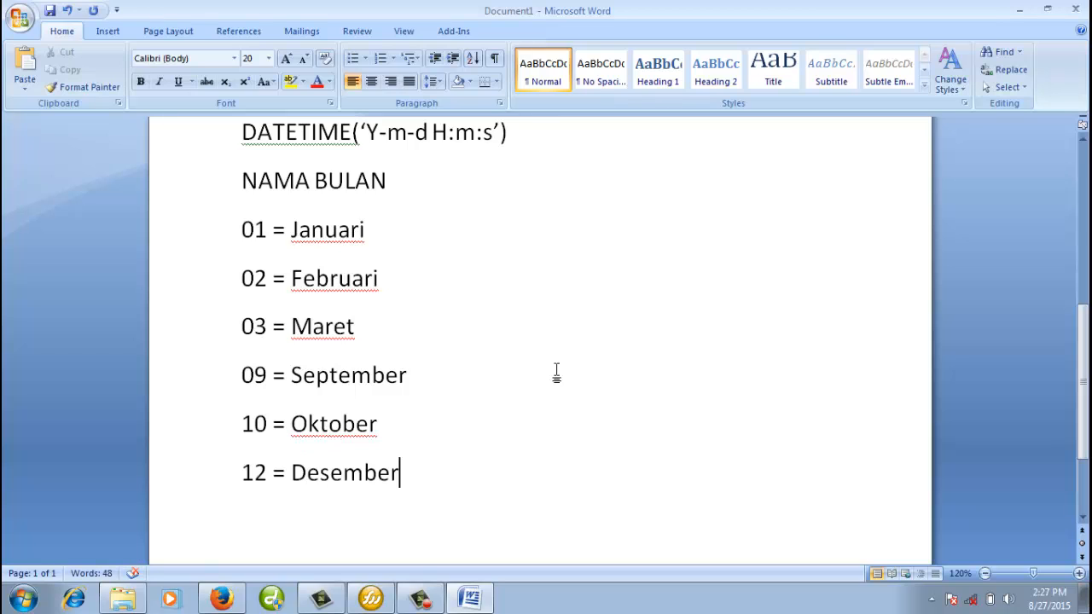
# - Below the month list, add the day lines 01 = Tanggal 1 and 09 = Tanggal 9, and start another line with 10
pyautogui.press('Return')
pyautogui.press('Return')
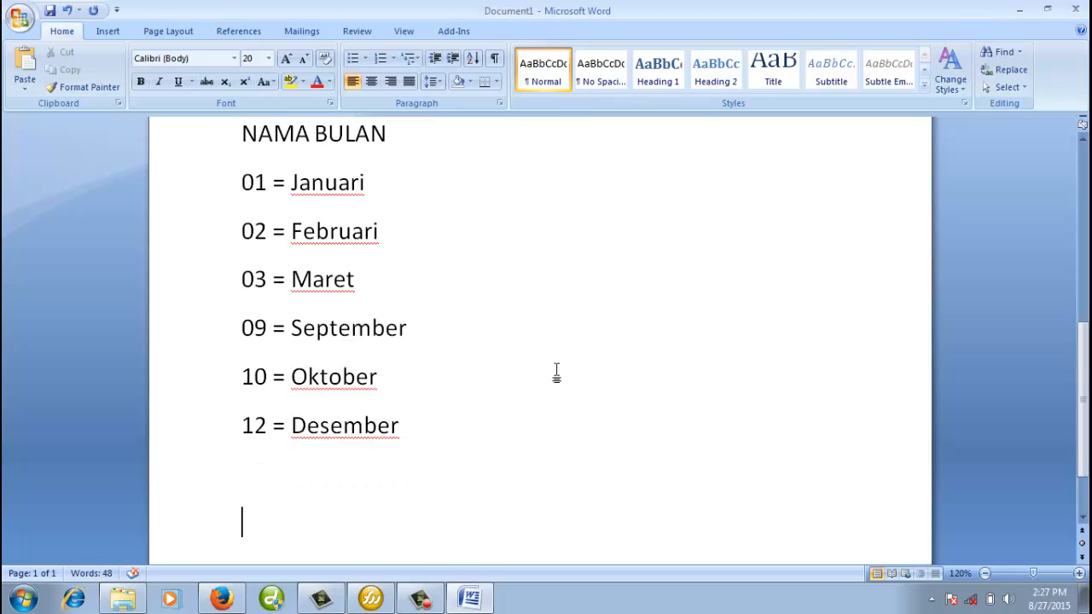
pyautogui.write('01 = Tanggal 1')
pyautogui.scroll(-2, 556, 372)
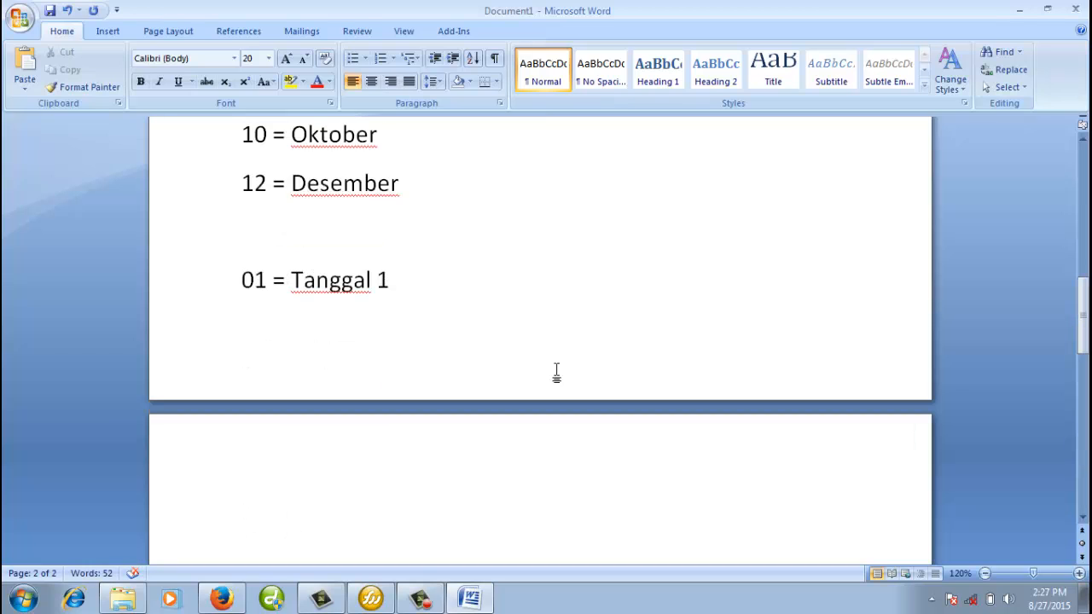
pyautogui.write('09 = Tanggal ')
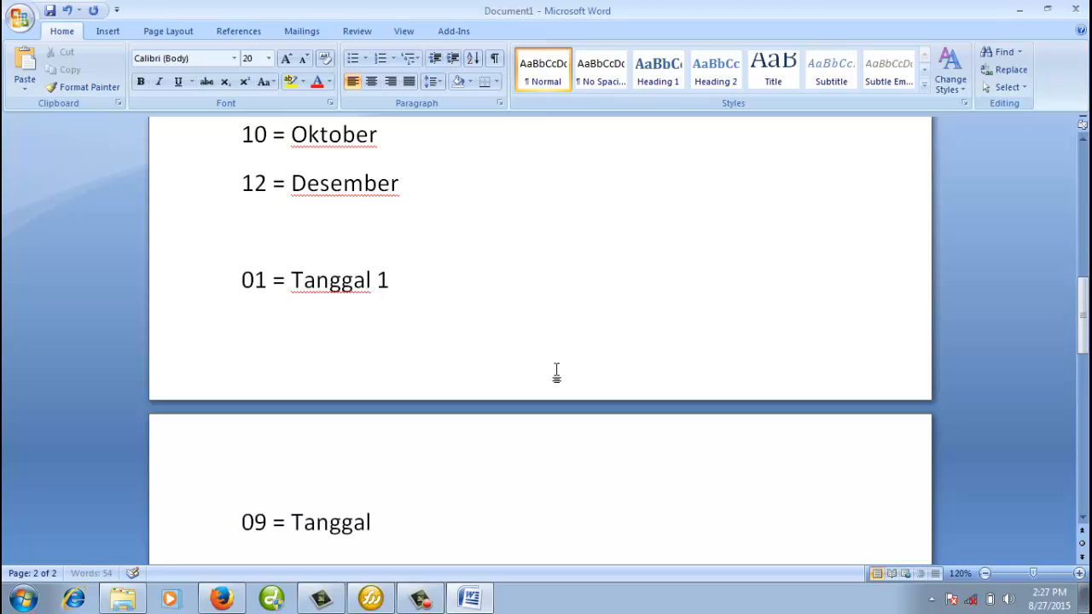
pyautogui.write('9')
pyautogui.press('Return')
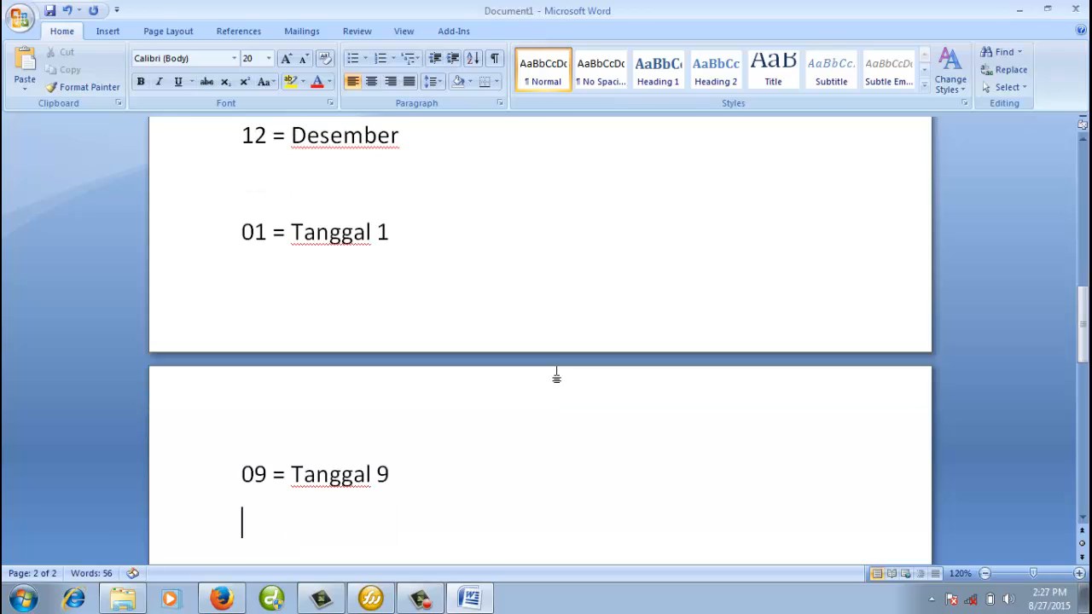
pyautogui.write('10')
# - Go back to the month list and highlight the leading zero in the 01 = Januari line
pyautogui.scroll(5, 546, 310)
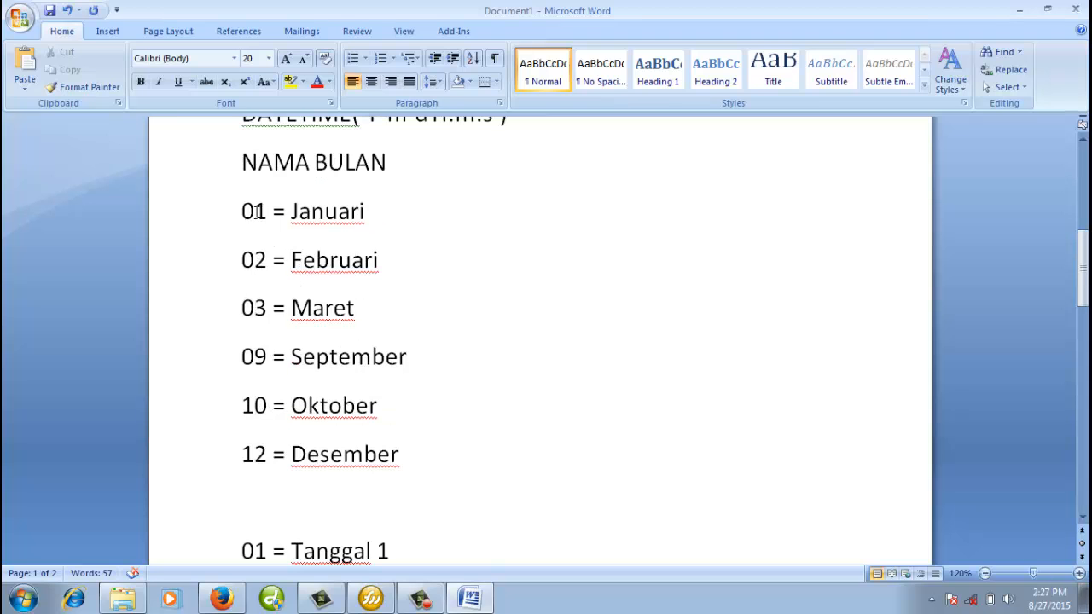
pyautogui.moveTo(257, 211); pyautogui.dragTo(241, 212)
pyautogui.scroll(1, 402, 342)
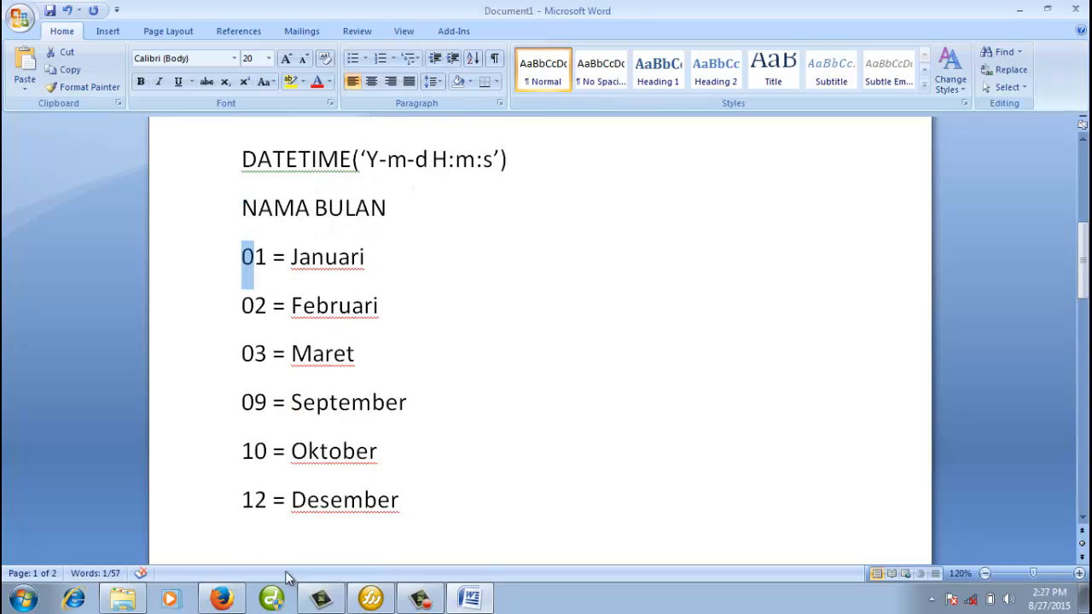
# - Switch to phpMyAdmin in Firefox and view the structure of the jadwal table and of the siswa table
pyautogui.click(221, 599)
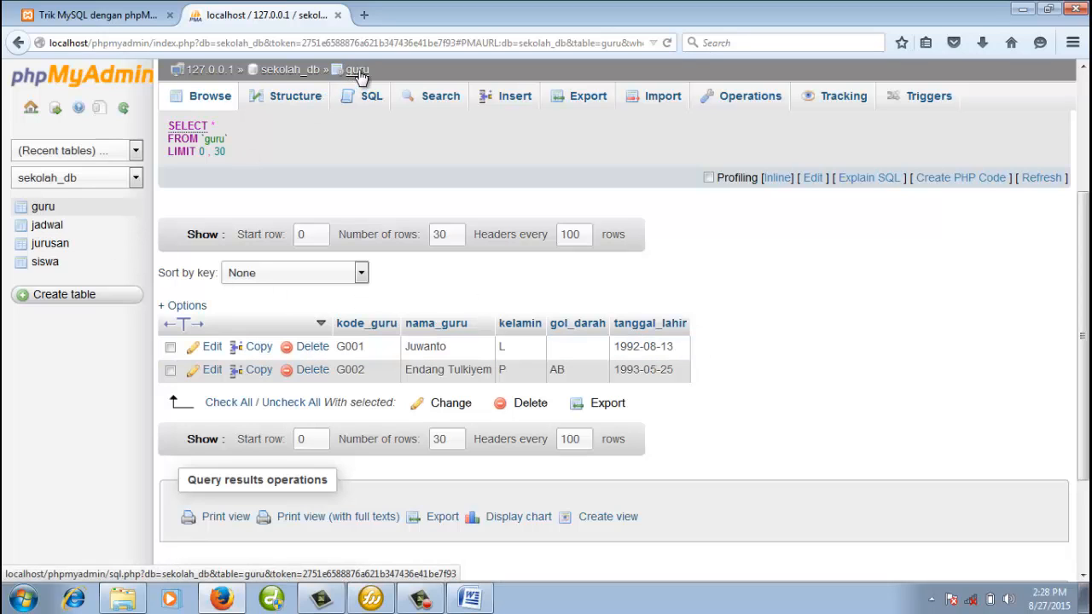
pyautogui.click(55, 228)
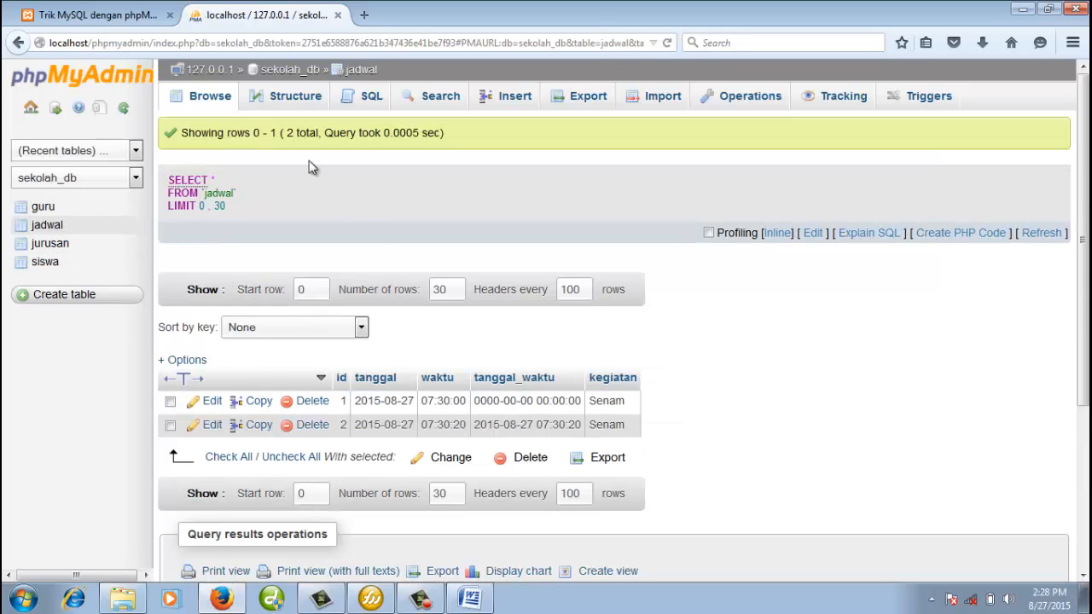
pyautogui.click(290, 99)
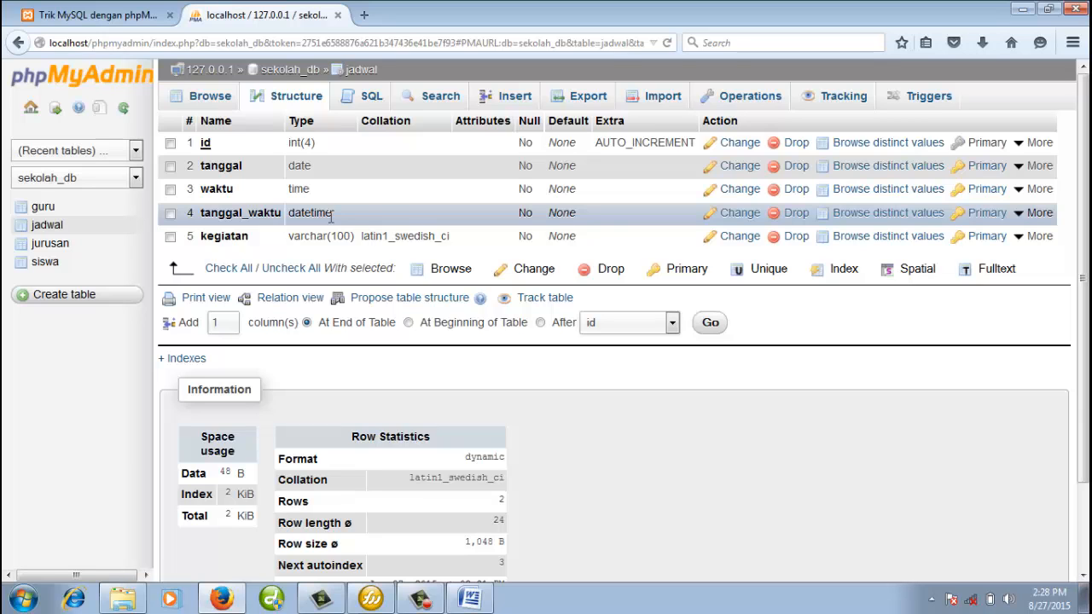
pyautogui.click(44, 264)
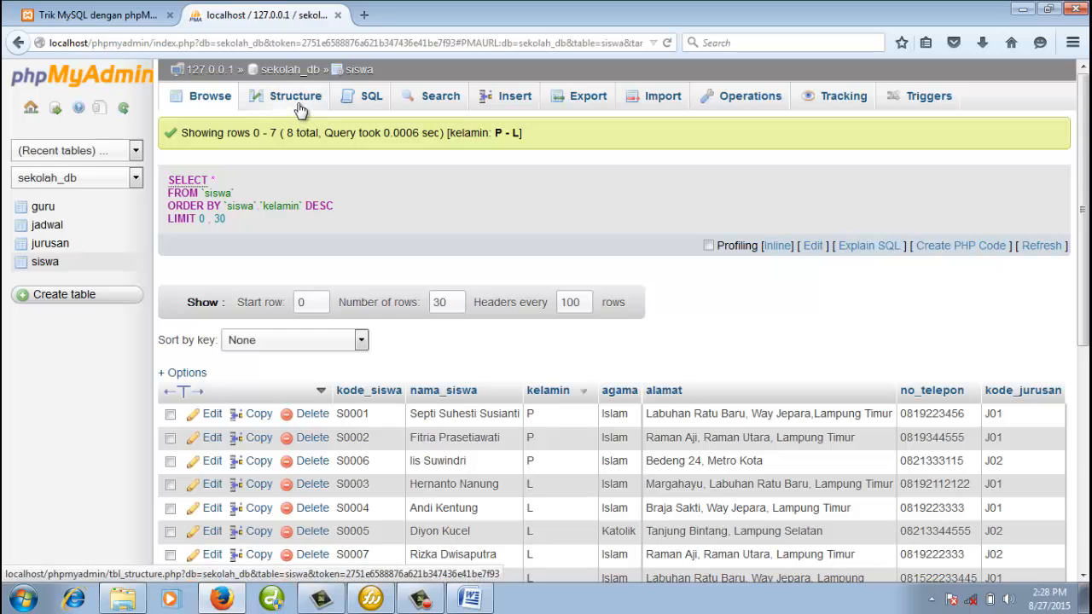
pyautogui.click(302, 104)
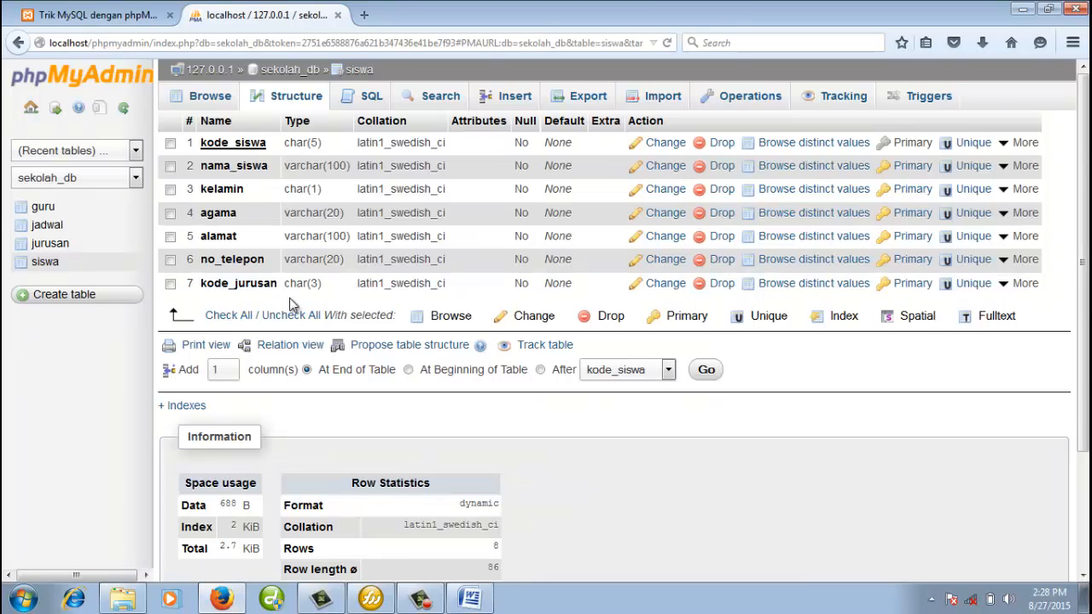
pyautogui.click(648, 369)
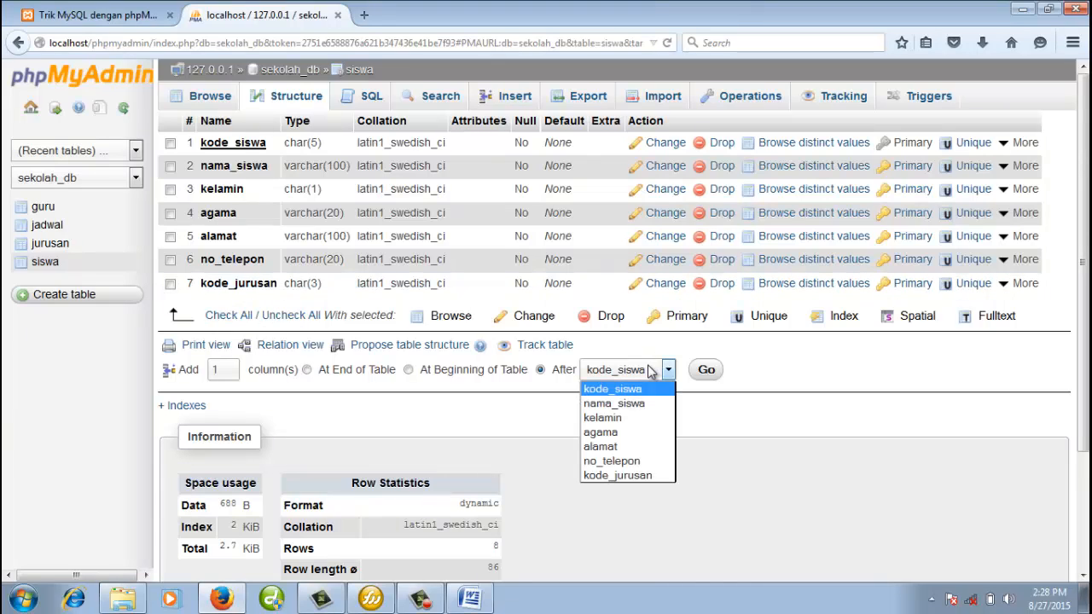
pyautogui.click(520, 457)
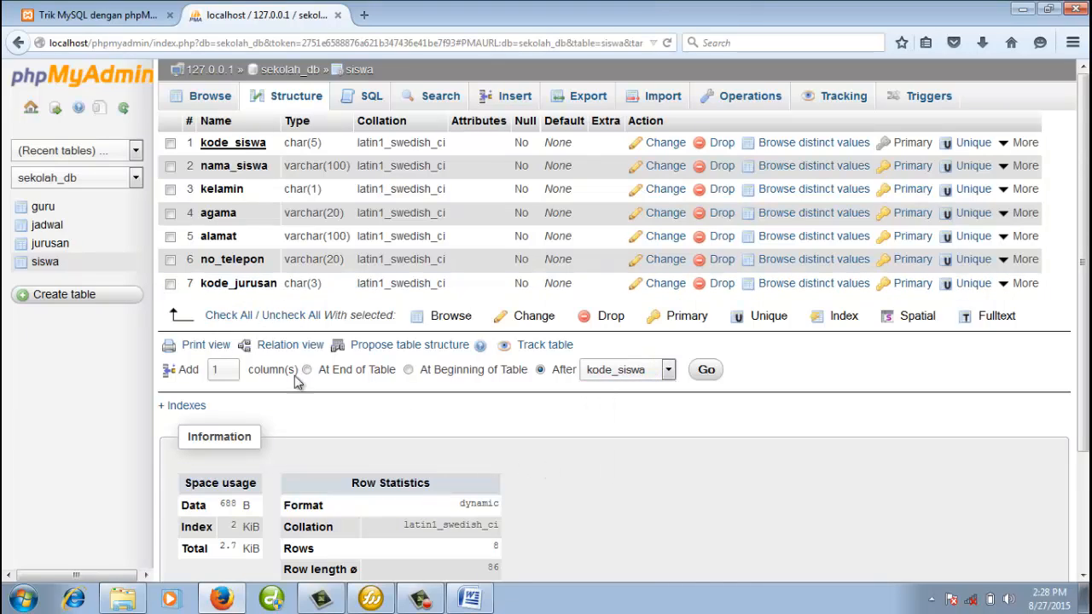
pyautogui.click(44, 263)
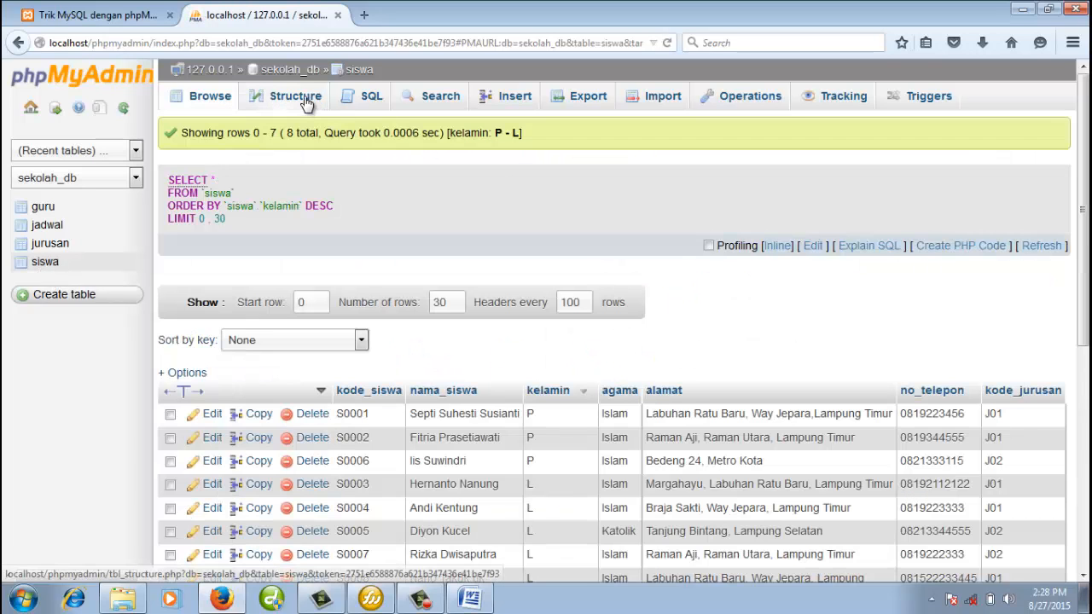
pyautogui.click(306, 100)
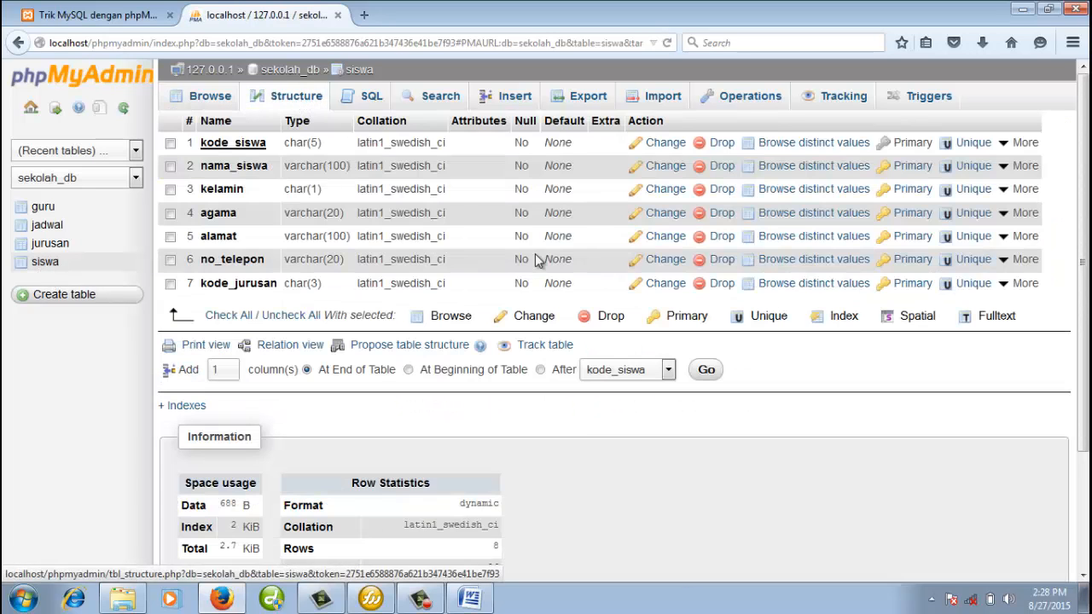
# - Add one column named login_terakhir with type DATETIME after kode_jurusan in the siswa table and save it
pyautogui.click(643, 370)
pyautogui.click(634, 471)
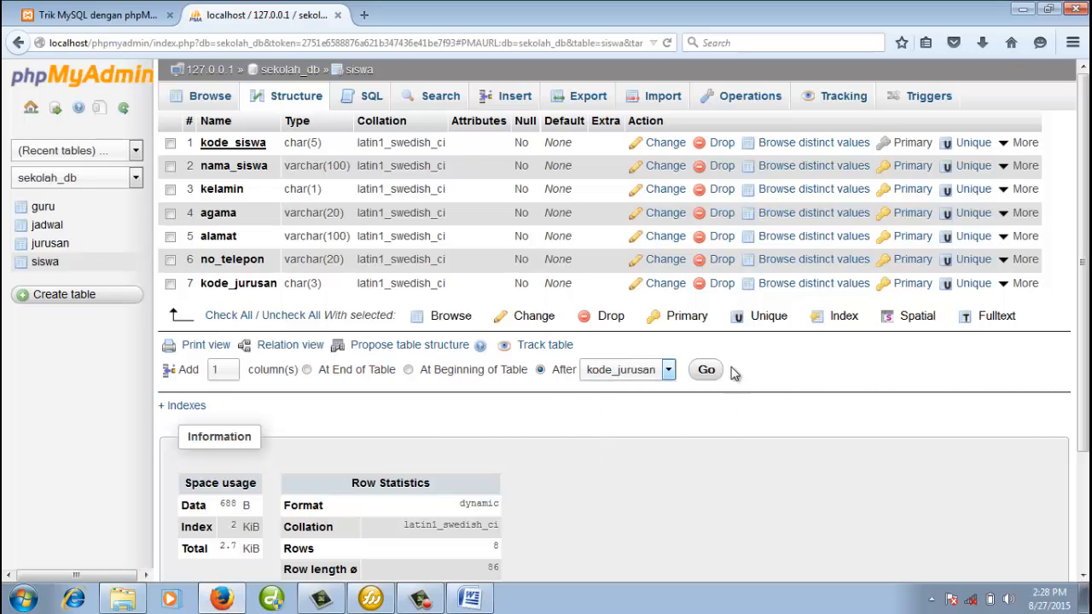
pyautogui.click(708, 370)
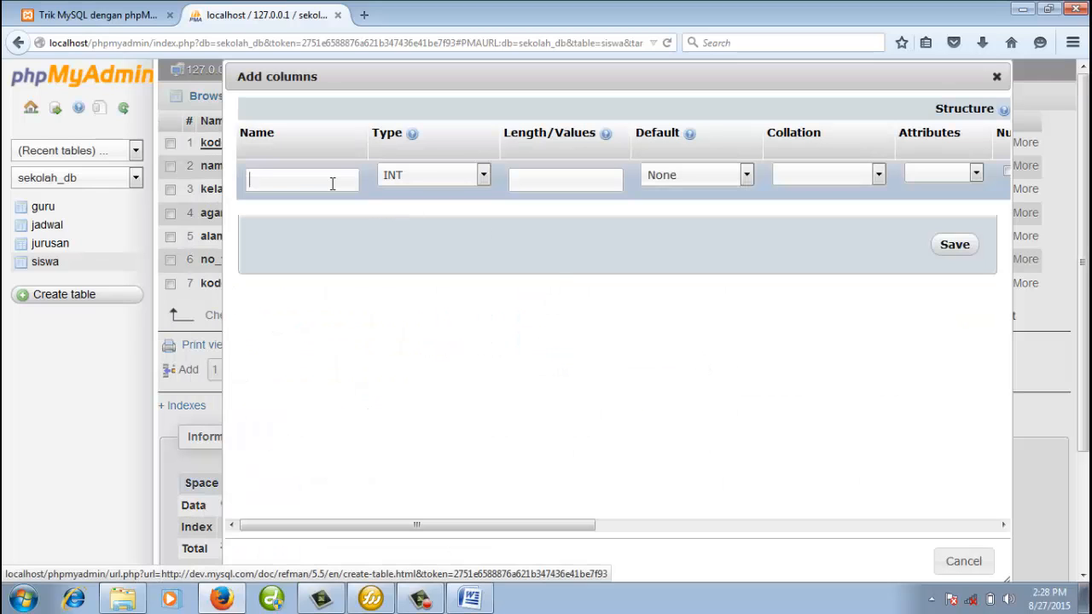
pyautogui.write('login')
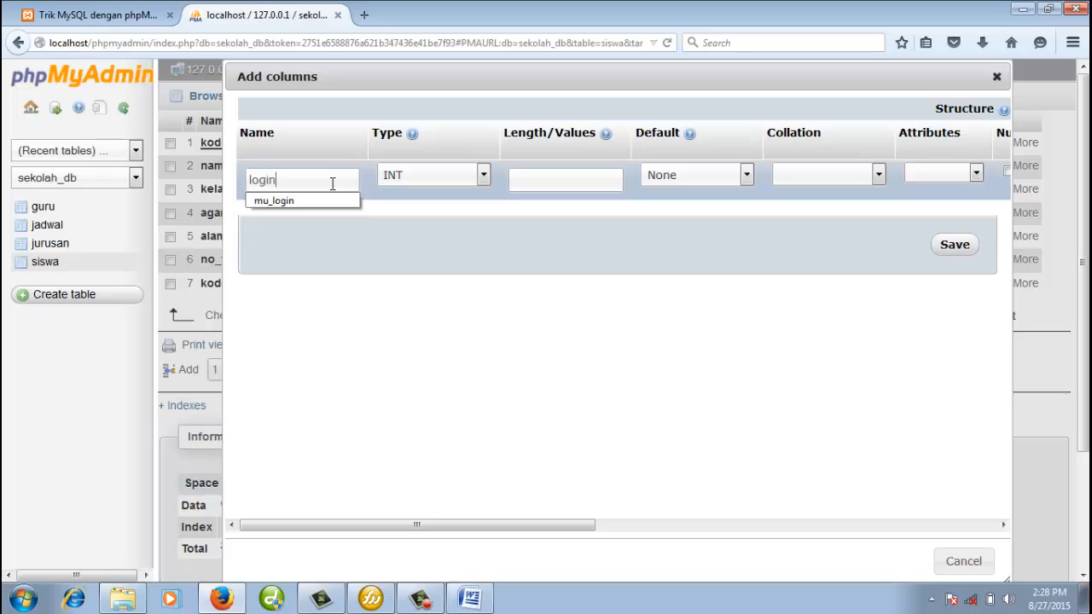
pyautogui.write('_terakhir')
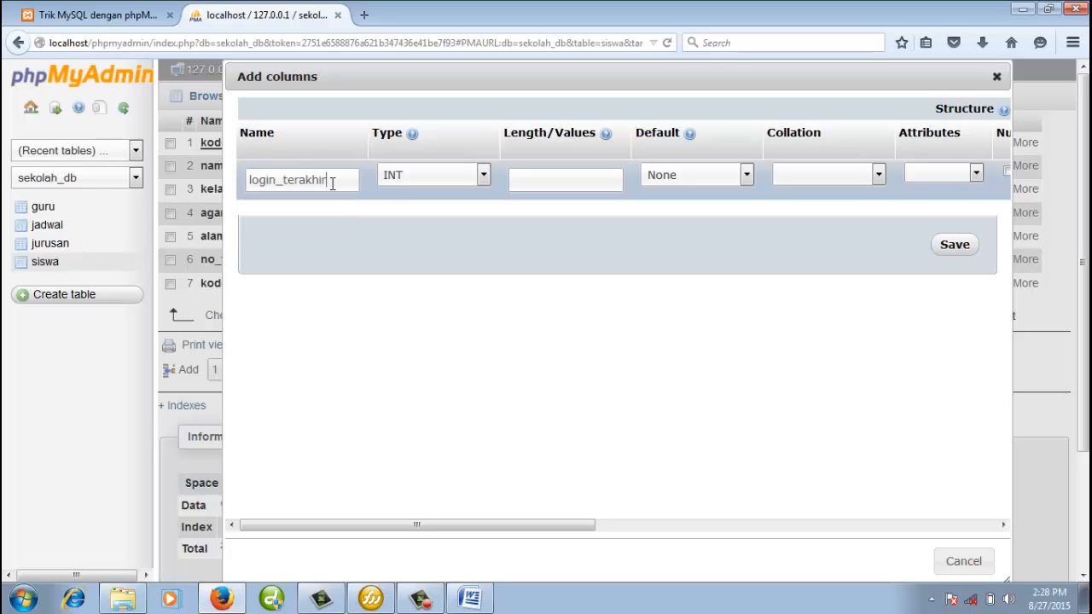
pyautogui.click(408, 178)
pyautogui.scroll(-2, 448, 350)
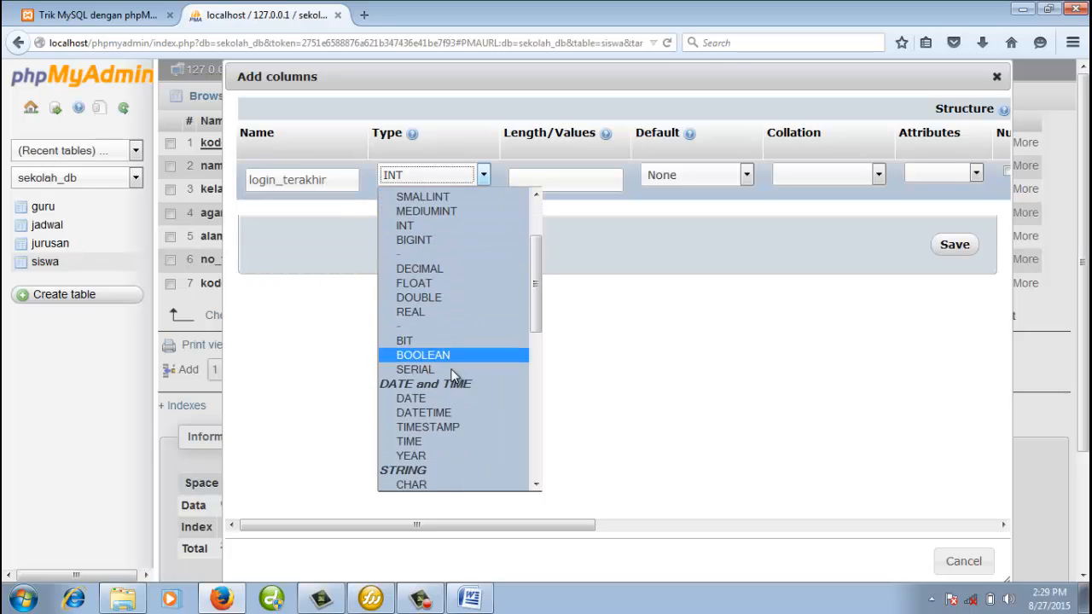
pyautogui.click(446, 413)
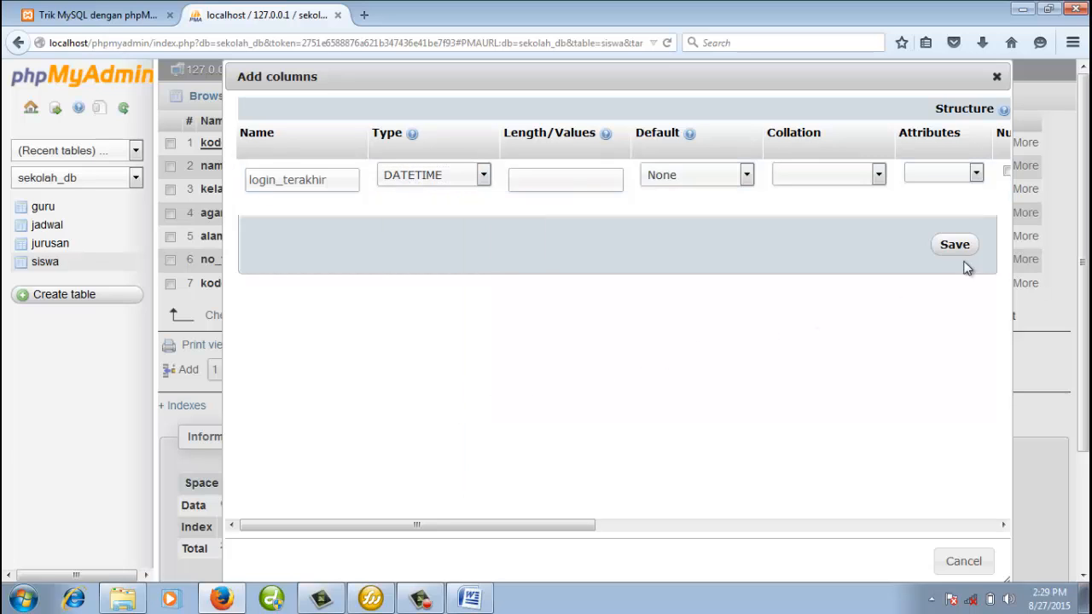
pyautogui.click(599, 178)
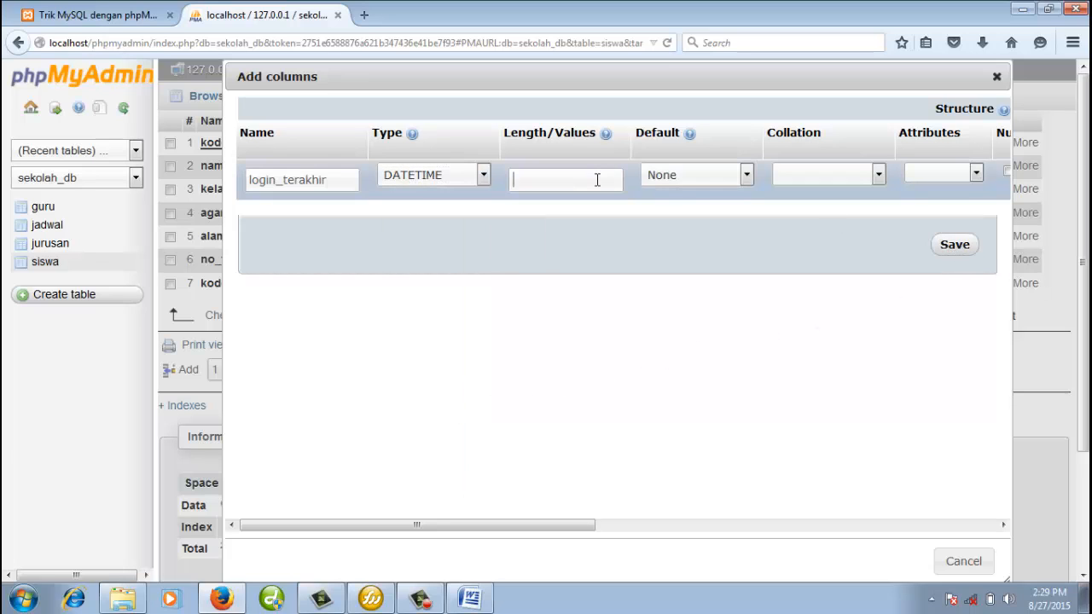
pyautogui.click(953, 250)
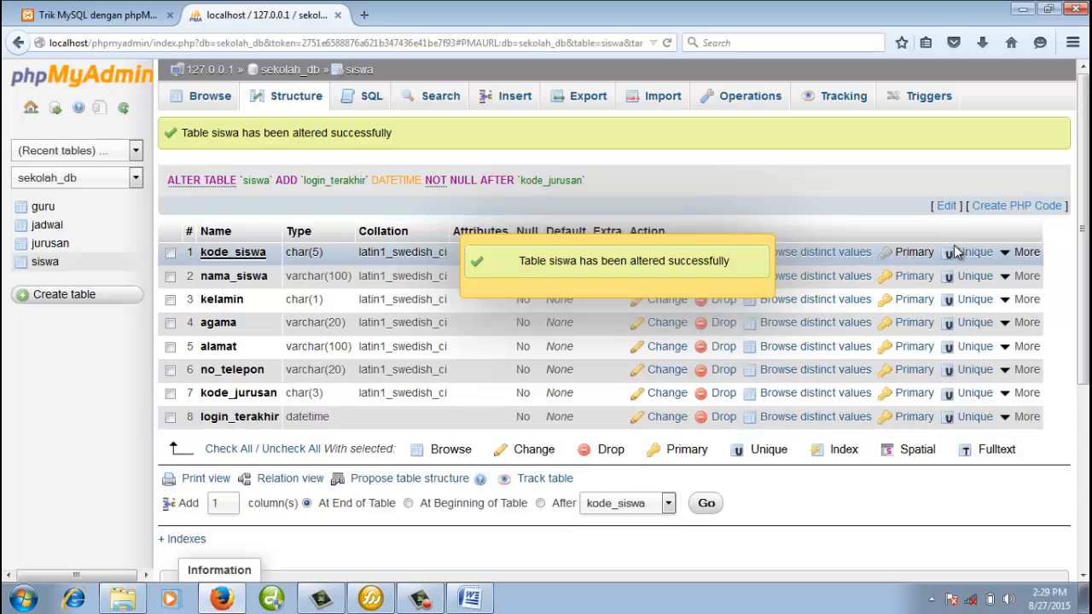
pyautogui.click(217, 97)
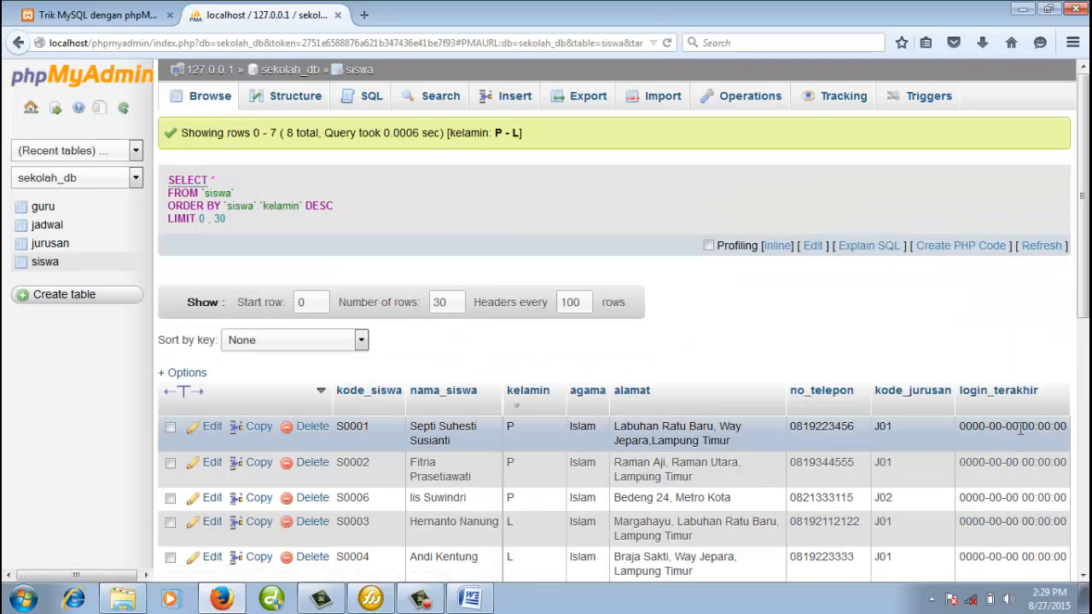
pyautogui.doubleClick(1022, 431)
pyautogui.click(1074, 386)
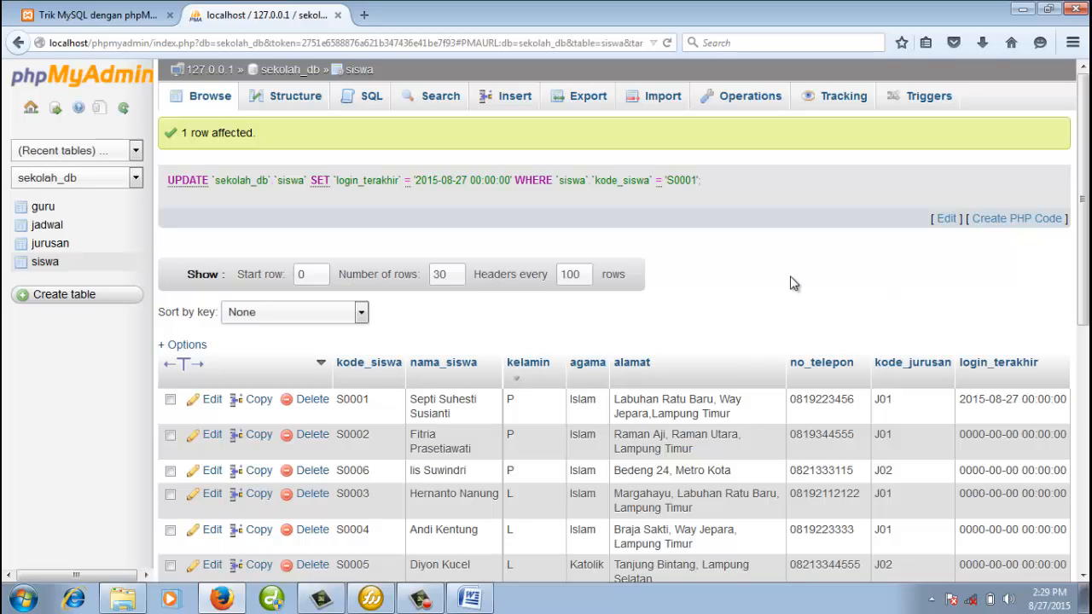
pyautogui.click(285, 71)
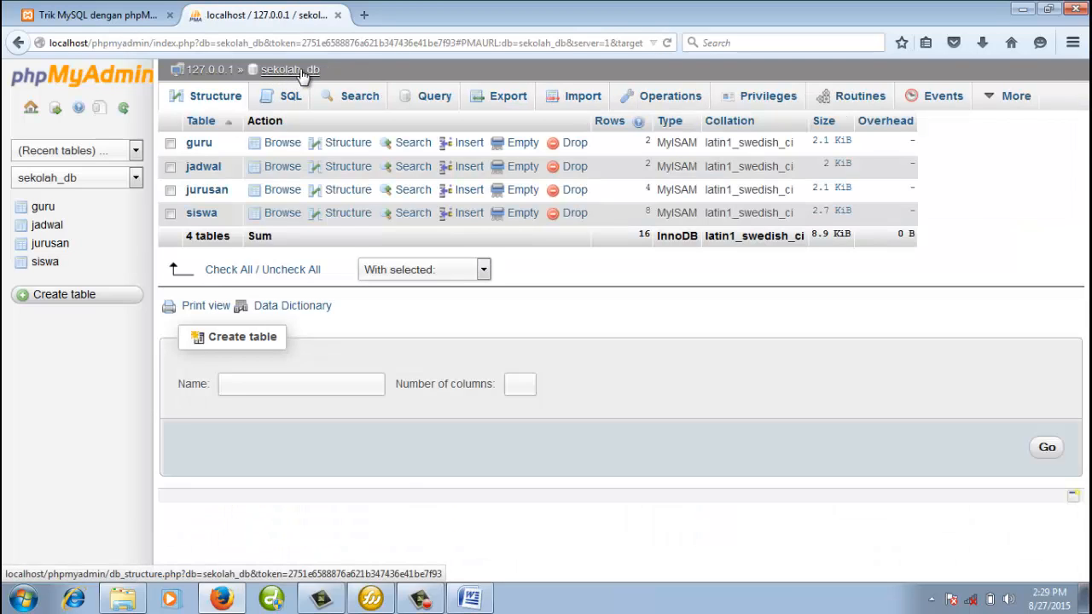
# - Switch to the Trik MySQL presentation page and advance through its closing pages to depan_5.html
pyautogui.click(113, 17)
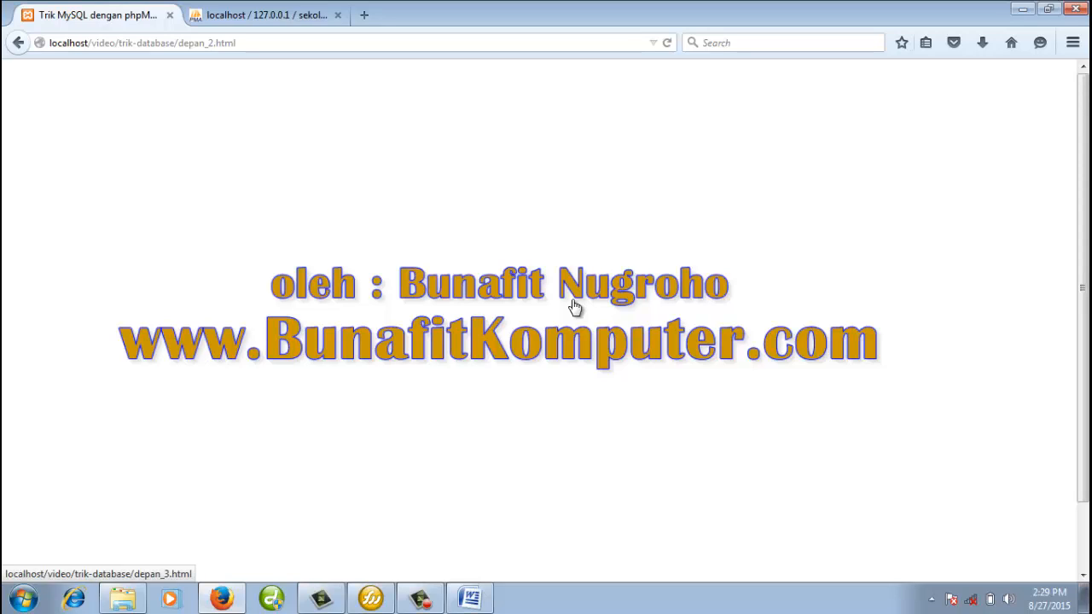
pyautogui.click(575, 305)
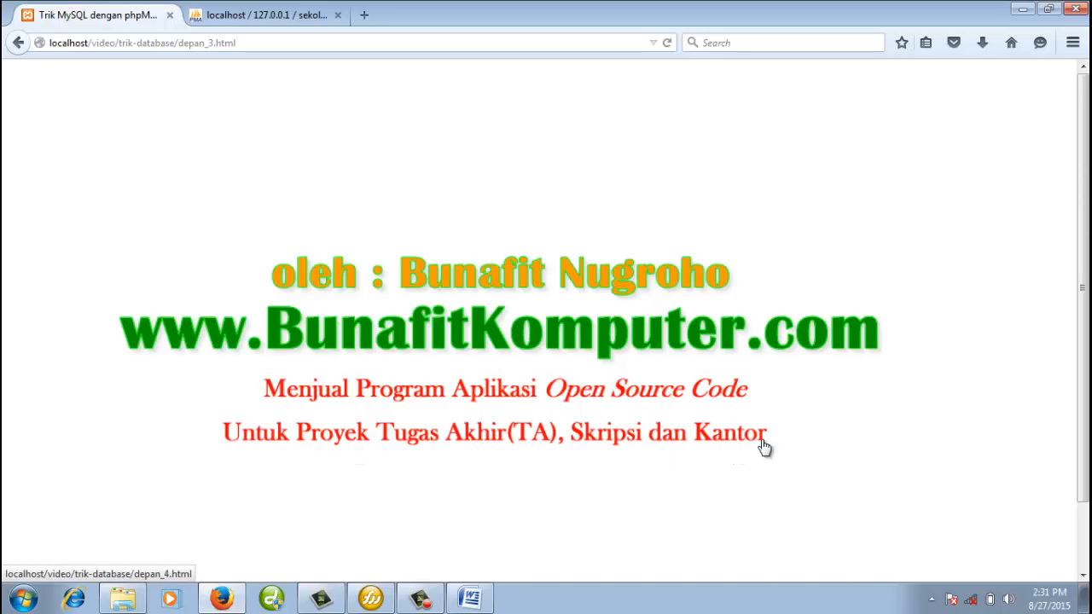
pyautogui.click(507, 428)
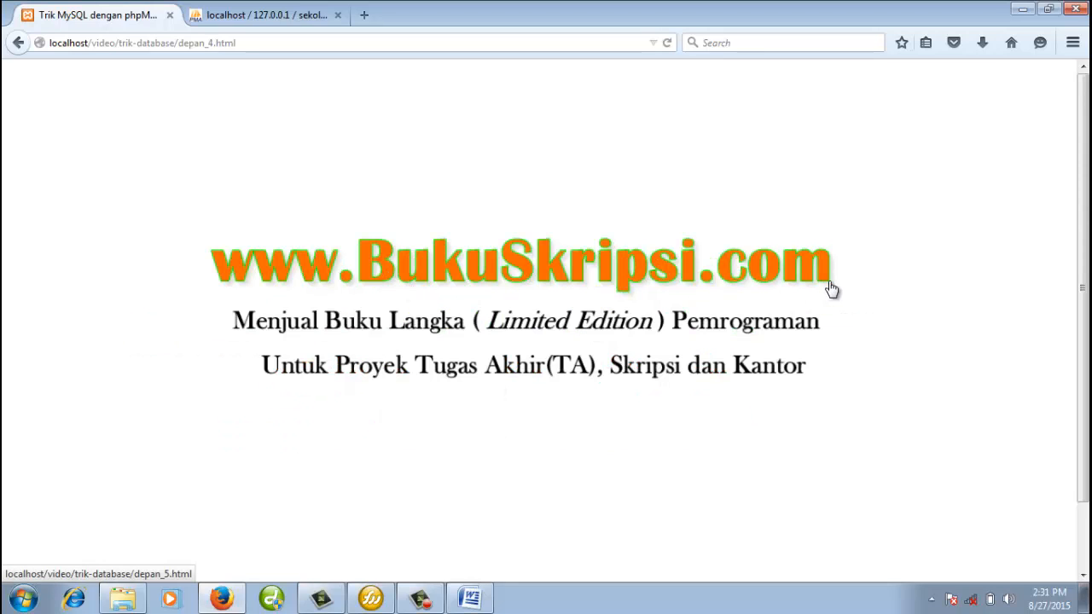
pyautogui.click(776, 319)
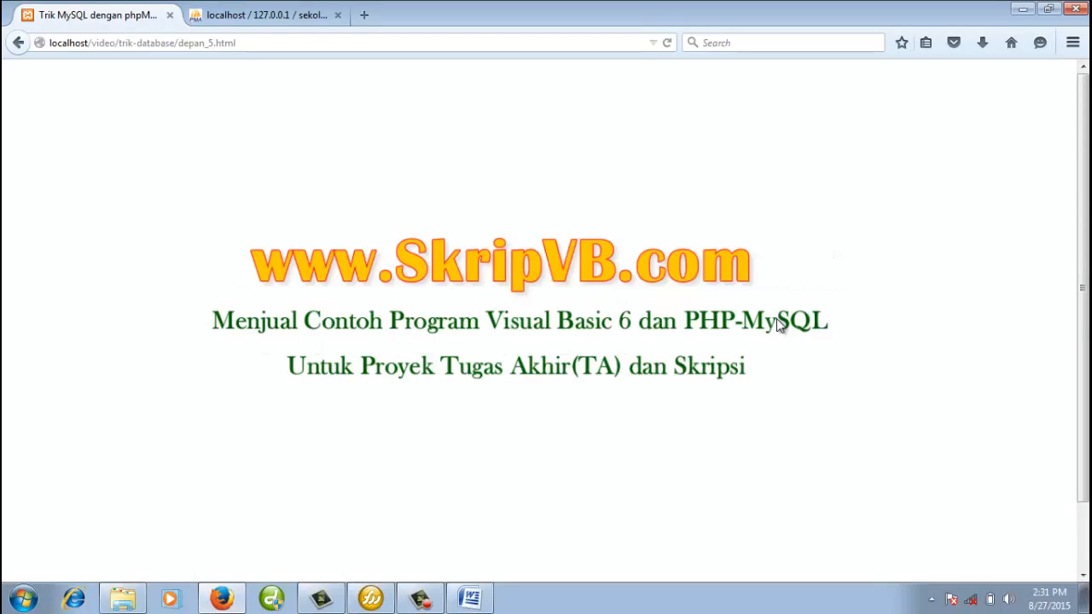